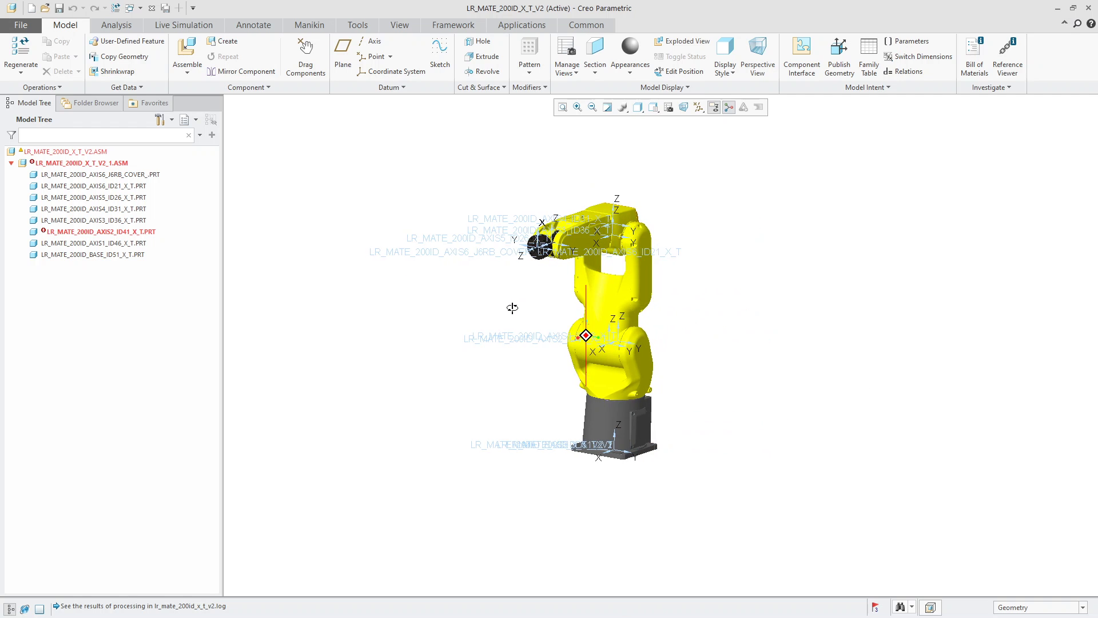
Step: Switch the robot assembly's display style to Shading With Edges
{"action": "left_click", "coordinate": [638, 109]}
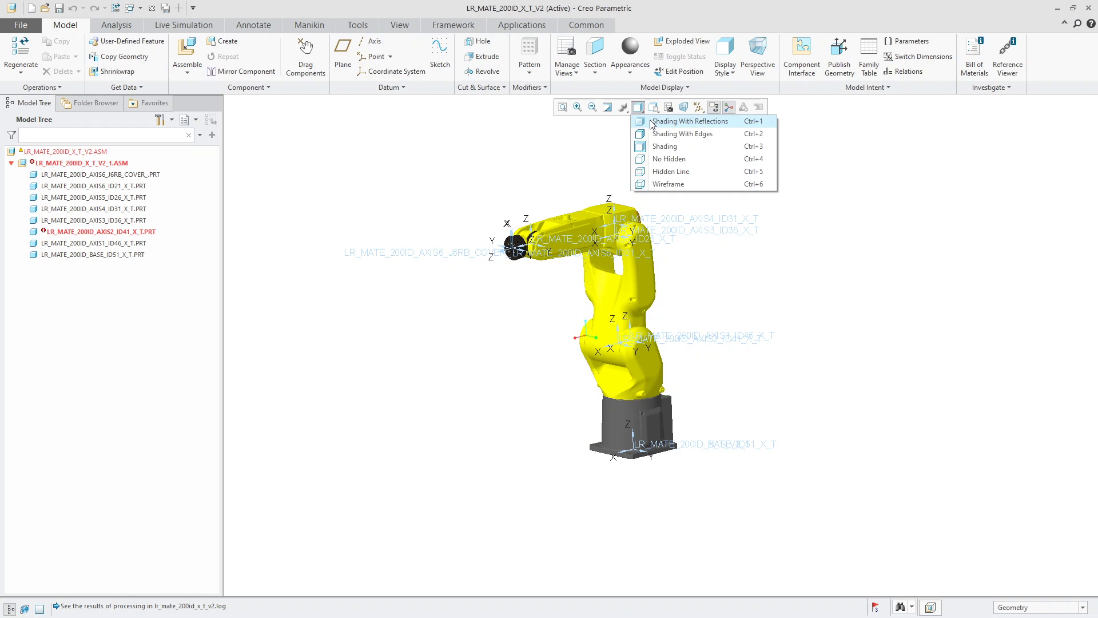
{"action": "left_click", "coordinate": [673, 135]}
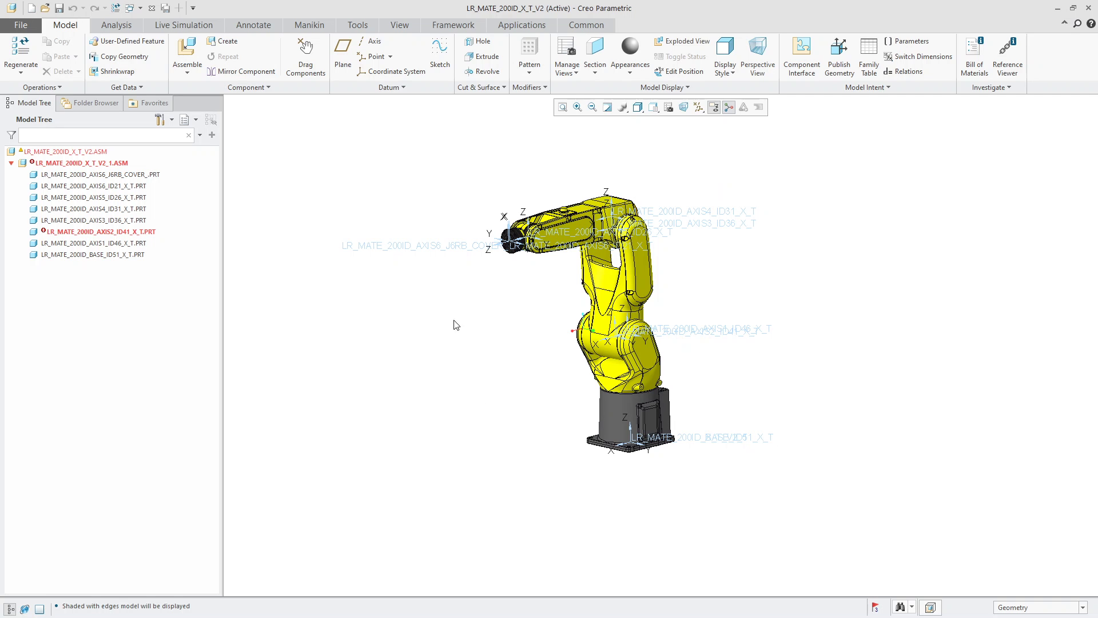
{"action": "mouse_move", "coordinate": [857, 440]}
{"action": "middle_mouse_down"}
{"action": "mouse_move", "coordinate": [853, 431]}
{"action": "mouse_move", "coordinate": [841, 441]}
{"action": "mouse_move", "coordinate": [852, 437]}
{"action": "middle_mouse_up"}
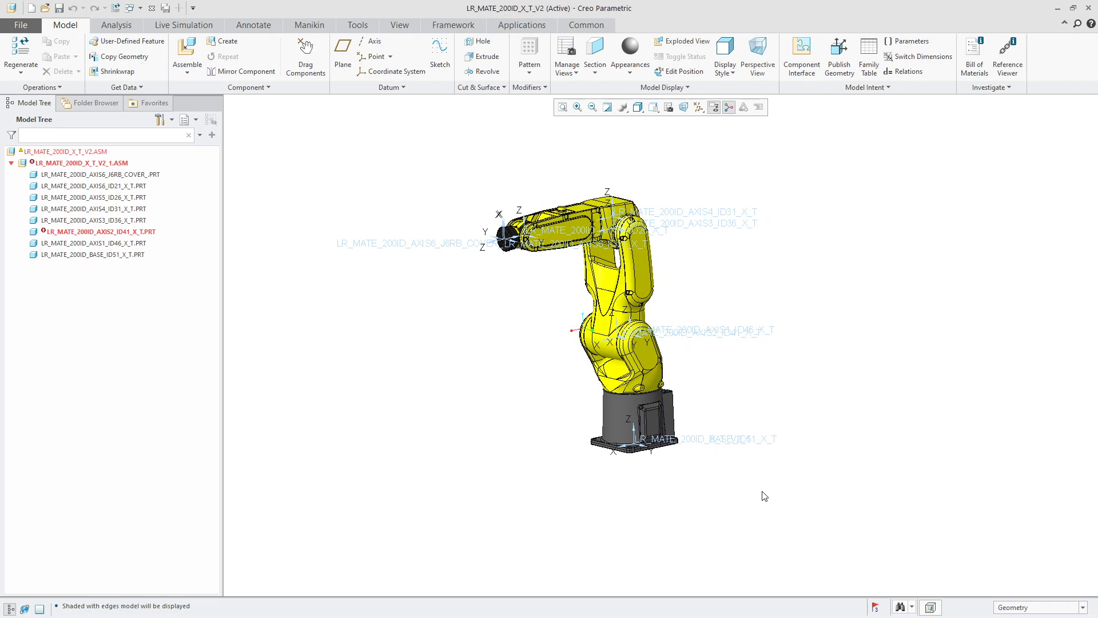
{"action": "mouse_move", "coordinate": [762, 496]}
{"action": "middle_mouse_down"}
{"action": "mouse_move", "coordinate": [755, 448]}
{"action": "mouse_move", "coordinate": [753, 495]}
{"action": "mouse_move", "coordinate": [818, 488]}
{"action": "mouse_move", "coordinate": [738, 488]}
{"action": "mouse_move", "coordinate": [761, 503]}
{"action": "middle_mouse_up"}
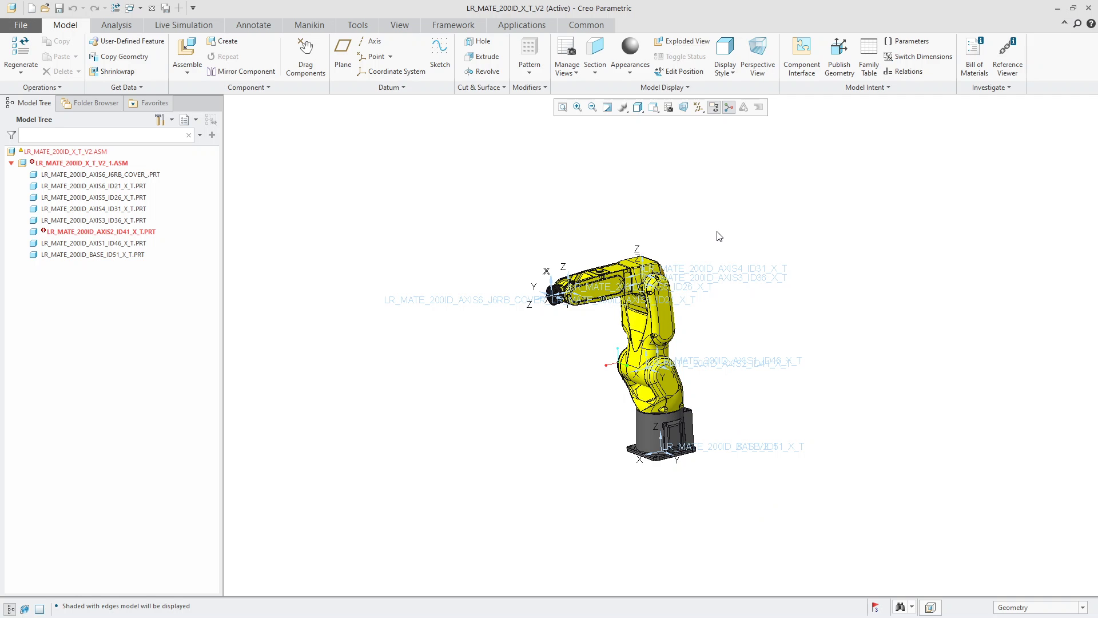
{"action": "scroll", "coordinate": [758, 337], "scroll_direction": "down", "scroll_amount": 2}
{"action": "scroll", "coordinate": [759, 340], "scroll_direction": "up", "scroll_amount": 5}
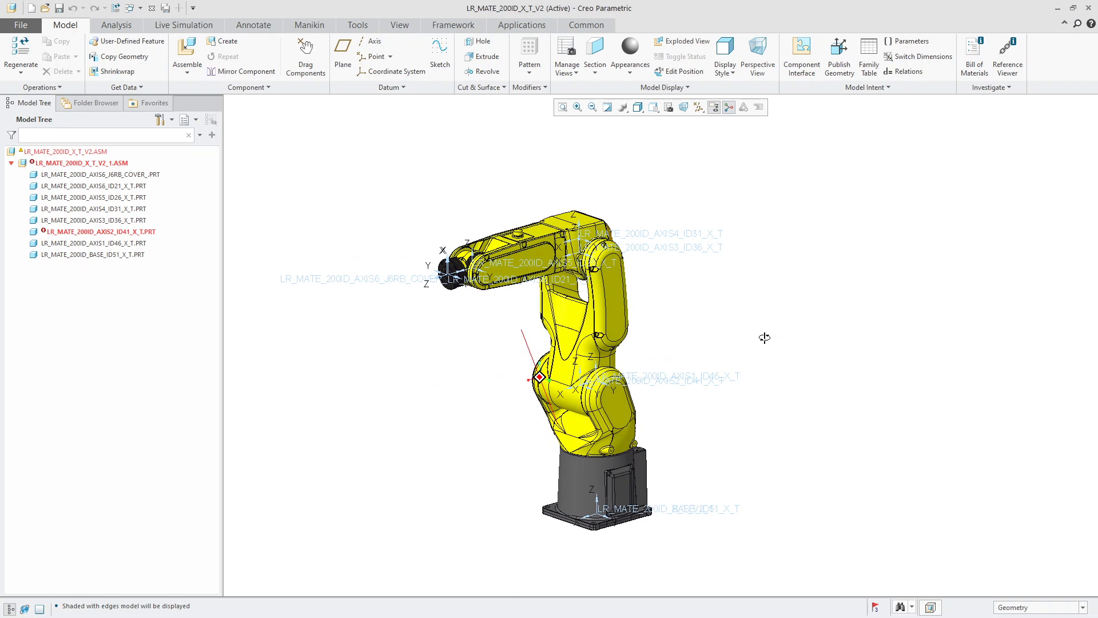
{"action": "scroll", "coordinate": [757, 340], "scroll_direction": "up", "scroll_amount": 1}
{"action": "scroll", "coordinate": [756, 337], "scroll_direction": "down", "scroll_amount": 3}
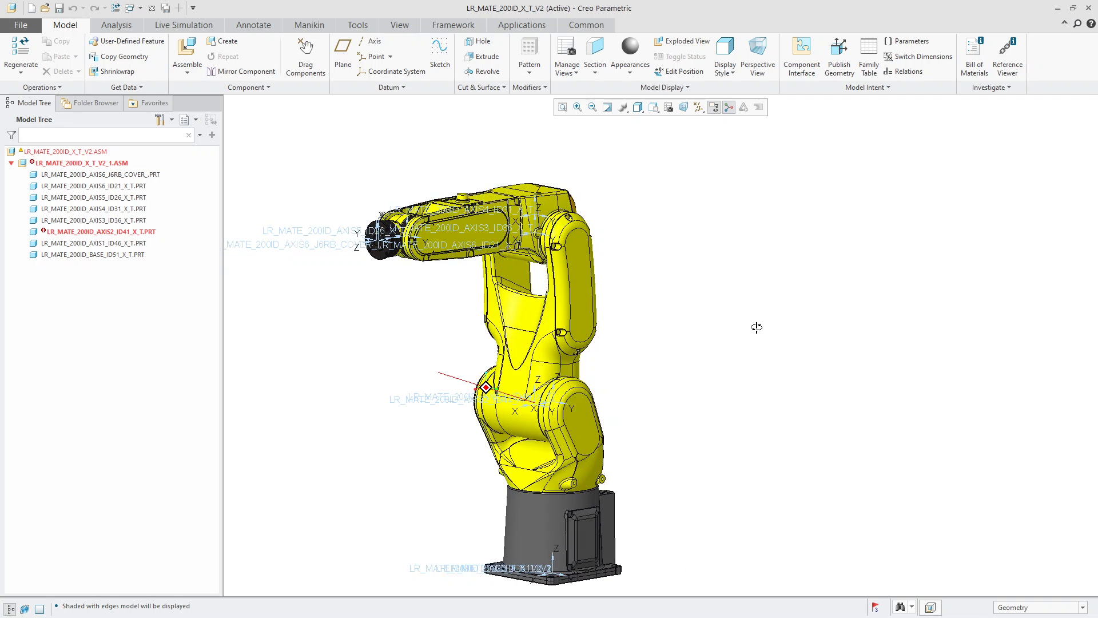
{"action": "scroll", "coordinate": [511, 270], "scroll_direction": "up", "scroll_amount": 2}
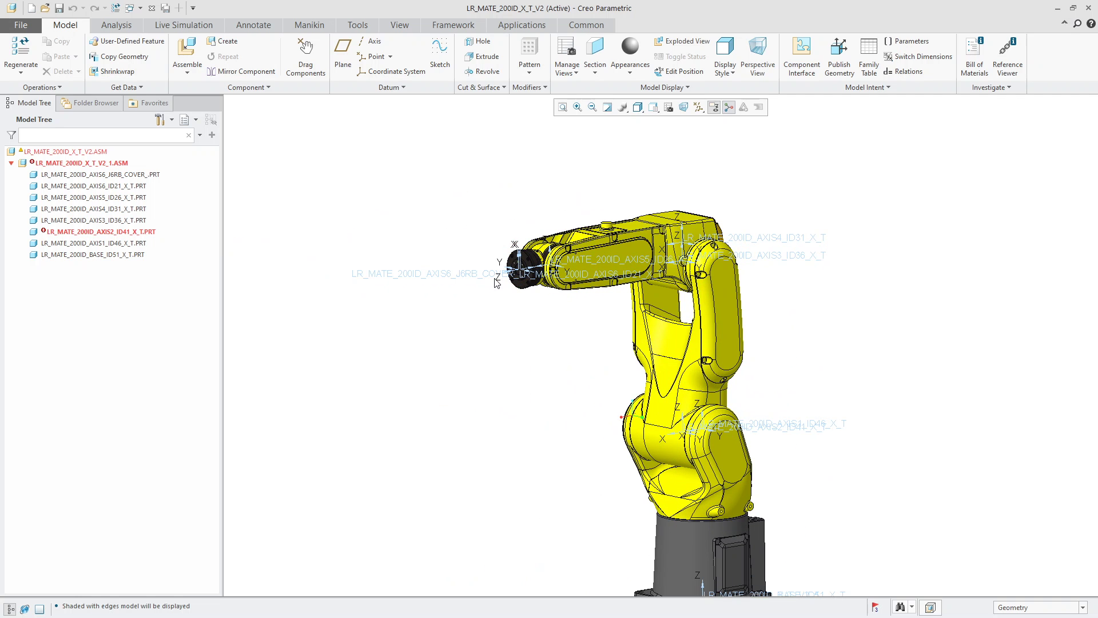
{"action": "scroll", "coordinate": [512, 272], "scroll_direction": "down", "scroll_amount": 3}
{"action": "scroll", "coordinate": [512, 272], "scroll_direction": "up", "scroll_amount": 2}
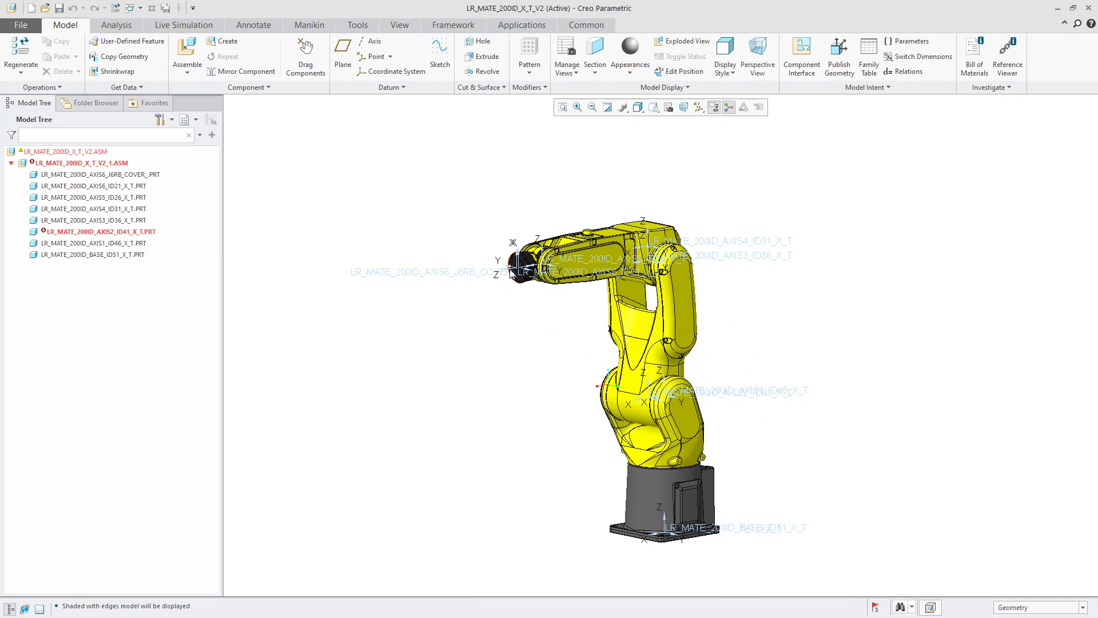
{"action": "middle_click_drag", "start_coordinate": [512, 271], "coordinate": [821, 505]}
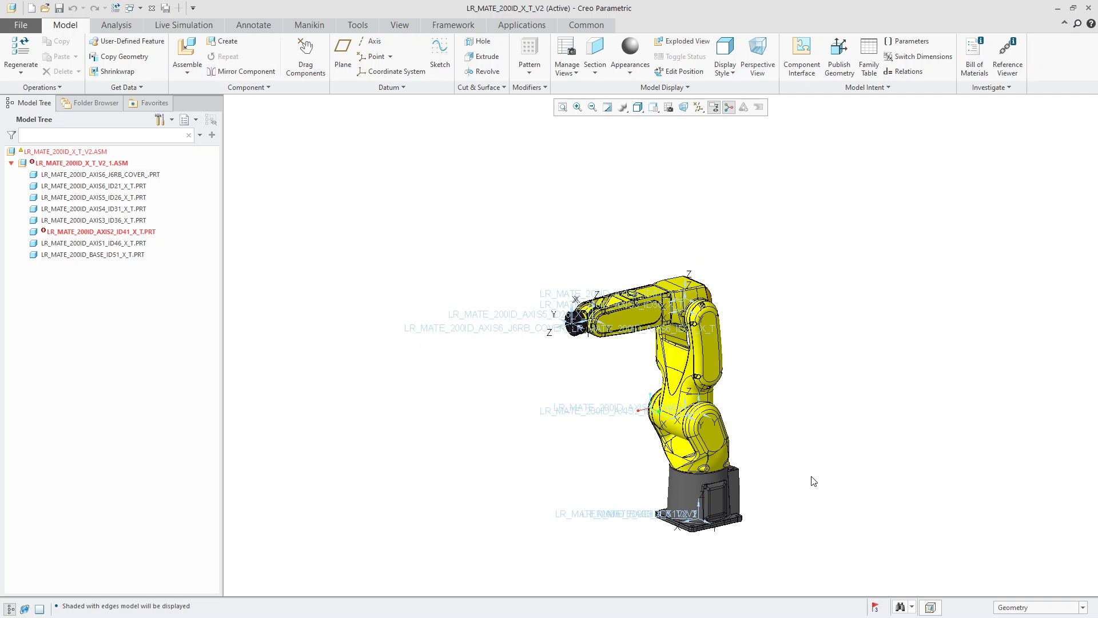
{"action": "scroll", "coordinate": [813, 478], "scroll_direction": "up", "scroll_amount": 2}
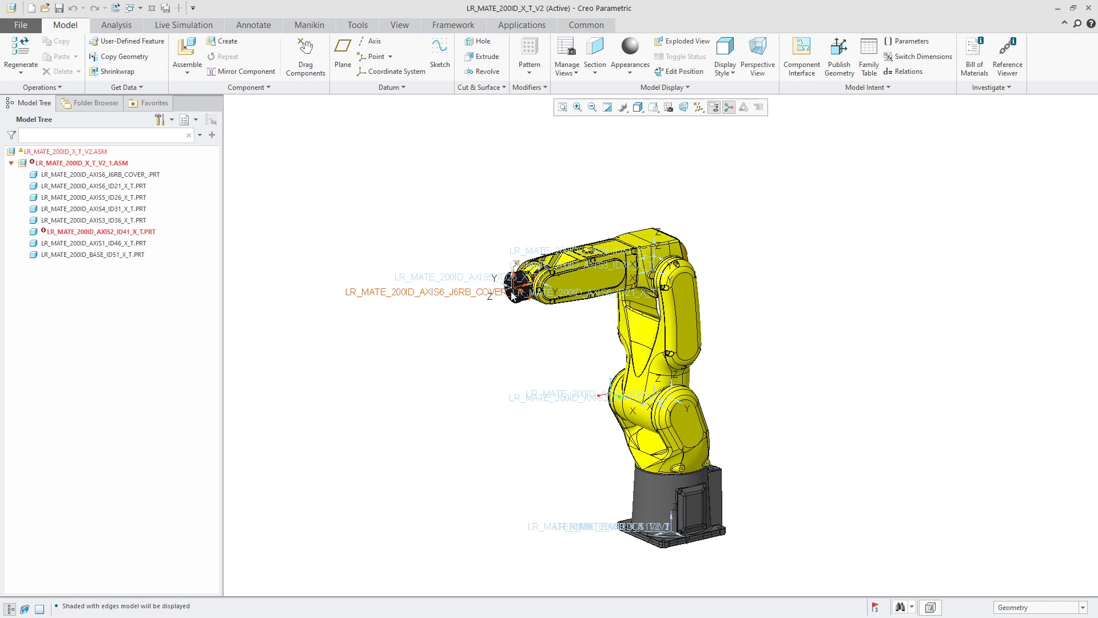
{"action": "middle_click_drag", "start_coordinate": [579, 389], "coordinate": [628, 514]}
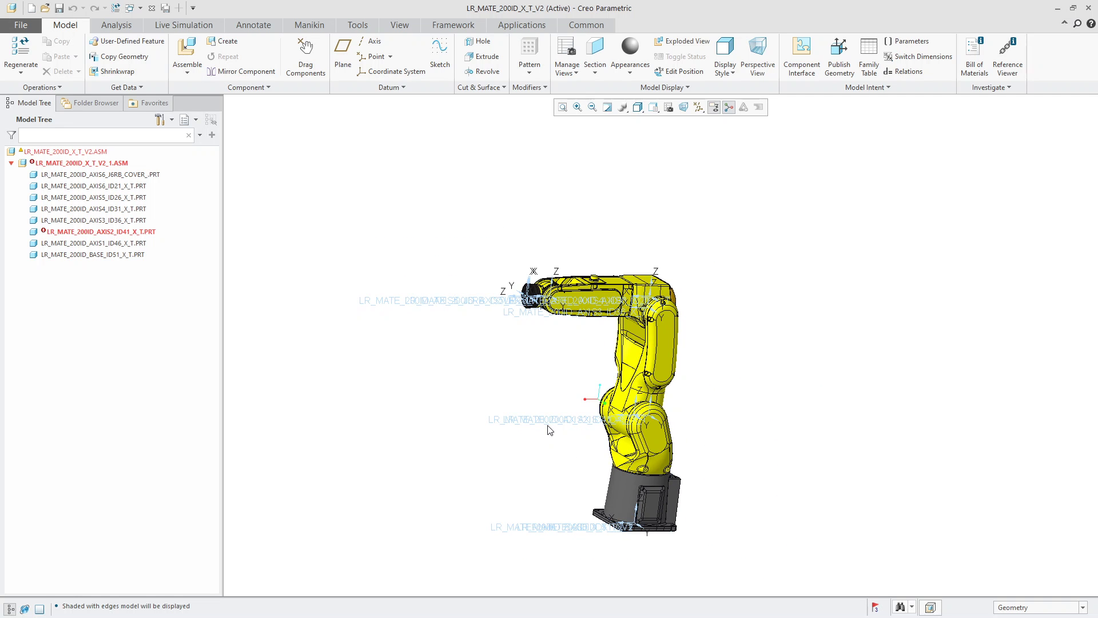
{"action": "mouse_move", "coordinate": [424, 370]}
{"action": "middle_mouse_down"}
{"action": "mouse_move", "coordinate": [438, 367]}
{"action": "mouse_move", "coordinate": [410, 364]}
{"action": "mouse_move", "coordinate": [431, 369]}
{"action": "middle_mouse_up"}
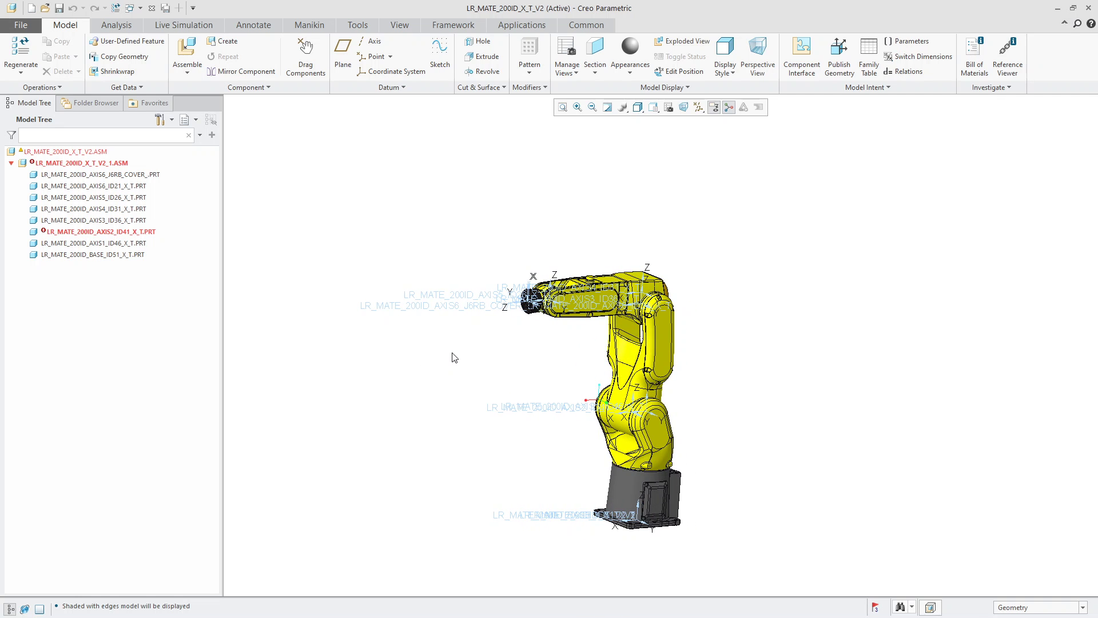
{"action": "mouse_move", "coordinate": [776, 349]}
{"action": "middle_mouse_down"}
{"action": "mouse_move", "coordinate": [788, 406]}
{"action": "mouse_move", "coordinate": [826, 412]}
{"action": "mouse_move", "coordinate": [771, 413]}
{"action": "middle_mouse_up"}
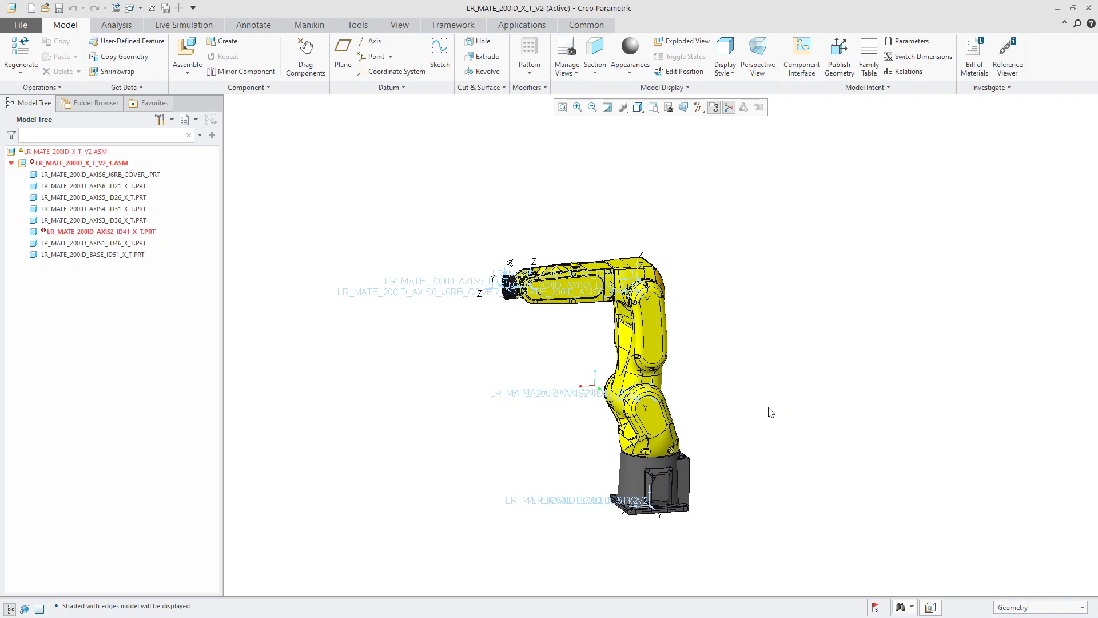
{"action": "mouse_move", "coordinate": [767, 410]}
{"action": "middle_mouse_down"}
{"action": "mouse_move", "coordinate": [795, 409]}
{"action": "mouse_move", "coordinate": [780, 410]}
{"action": "middle_mouse_up"}
{"action": "scroll", "coordinate": [780, 411], "scroll_direction": "down", "scroll_amount": 2}
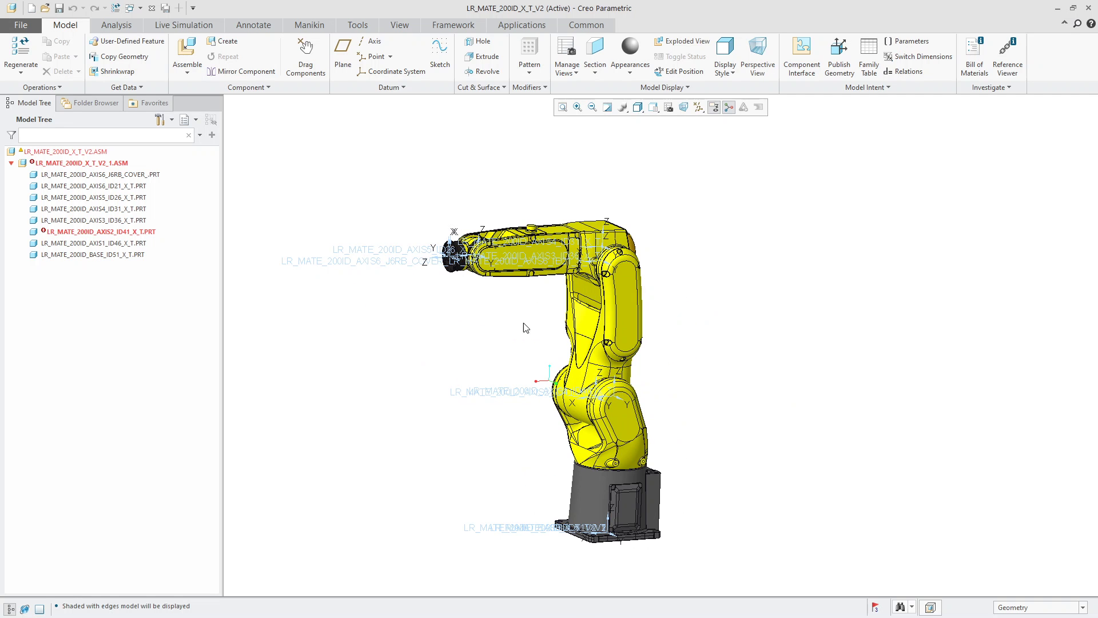
{"action": "scroll", "coordinate": [430, 272], "scroll_direction": "down", "scroll_amount": 2}
{"action": "scroll", "coordinate": [430, 272], "scroll_direction": "up", "scroll_amount": 1}
Step: Turn off the display of all datum features with the Datum Display Filters
{"action": "left_click", "coordinate": [699, 107]}
{"action": "left_click", "coordinate": [699, 120]}
{"action": "scroll", "coordinate": [512, 178], "scroll_direction": "up", "scroll_amount": 2}
{"action": "scroll", "coordinate": [558, 179], "scroll_direction": "down", "scroll_amount": 2}
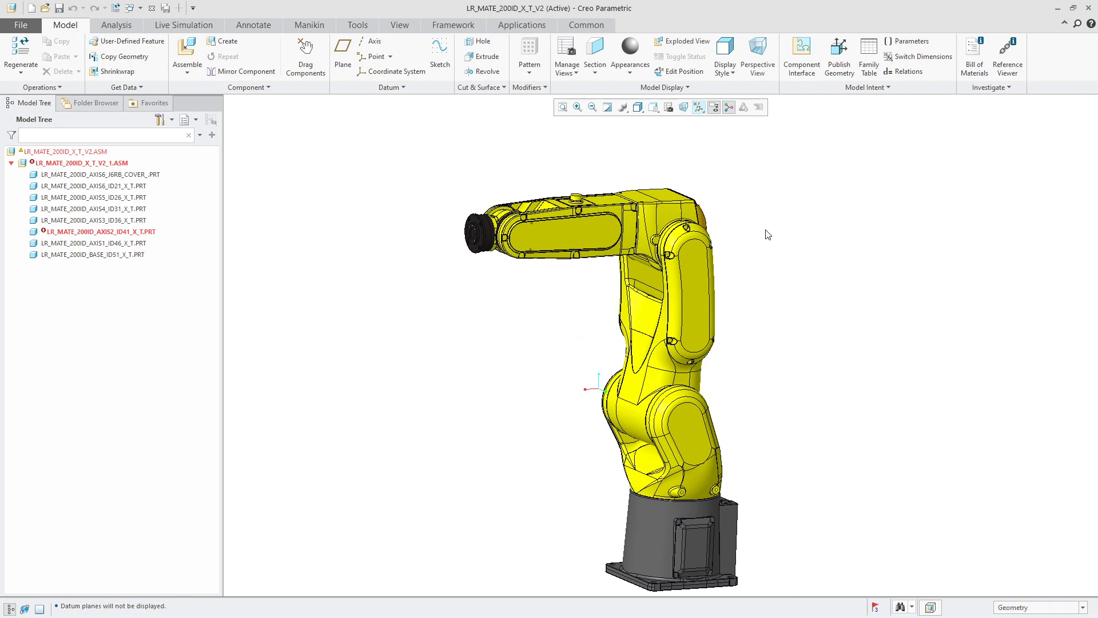
Step: Inspect the wrist flange by selecting its face and then clearing the selection
{"action": "middle_click_drag", "start_coordinate": [773, 235], "coordinate": [836, 302]}
{"action": "scroll", "coordinate": [778, 238], "scroll_direction": "up", "scroll_amount": 2}
{"action": "scroll", "coordinate": [836, 302], "scroll_direction": "down", "scroll_amount": 2}
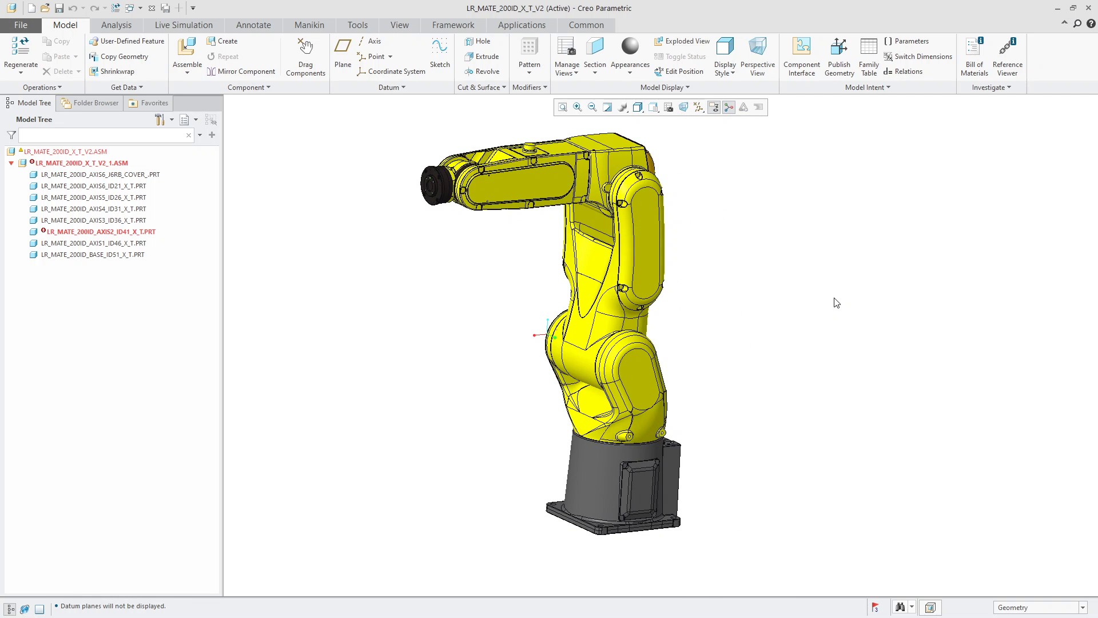
{"action": "scroll", "coordinate": [835, 302], "scroll_direction": "up", "scroll_amount": 1}
{"action": "scroll", "coordinate": [529, 184], "scroll_direction": "down", "scroll_amount": 1}
{"action": "scroll", "coordinate": [518, 209], "scroll_direction": "down", "scroll_amount": 6}
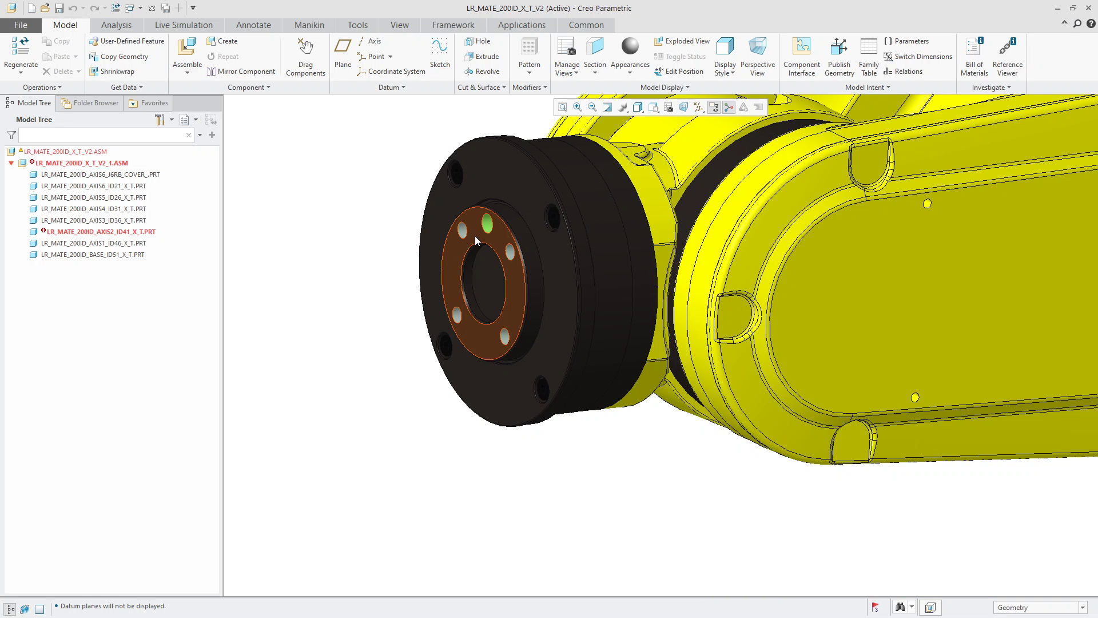
{"action": "left_click", "coordinate": [475, 236]}
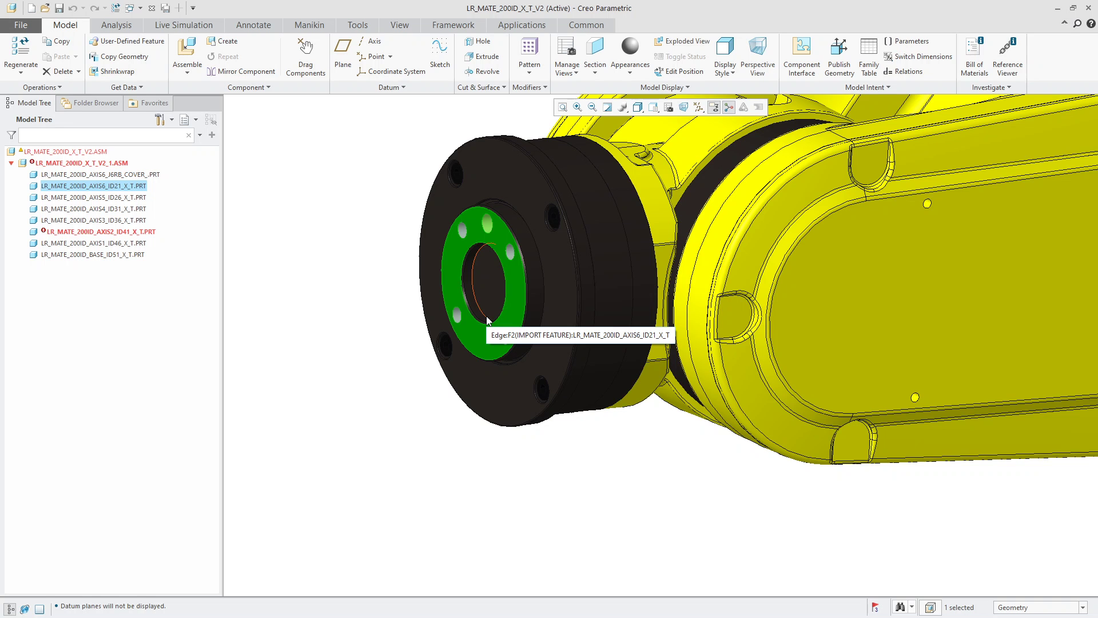
{"action": "scroll", "coordinate": [486, 317], "scroll_direction": "up", "scroll_amount": 4}
{"action": "left_click", "coordinate": [419, 370]}
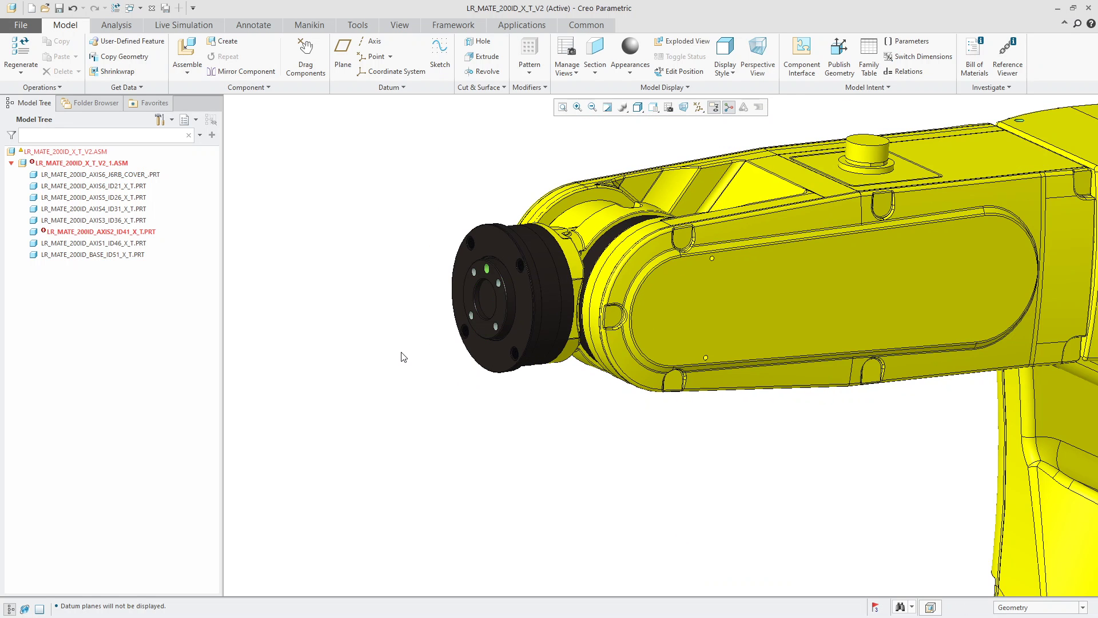
{"action": "scroll", "coordinate": [409, 363], "scroll_direction": "up", "scroll_amount": 3}
{"action": "scroll", "coordinate": [403, 357], "scroll_direction": "up", "scroll_amount": 3}
Step: Orbit the robot to inspect the brown base plate from below and from the side
{"action": "middle_click_drag", "start_coordinate": [403, 357], "coordinate": [463, 542]}
{"action": "scroll", "coordinate": [458, 549], "scroll_direction": "up", "scroll_amount": 3}
{"action": "scroll", "coordinate": [452, 558], "scroll_direction": "down", "scroll_amount": 4}
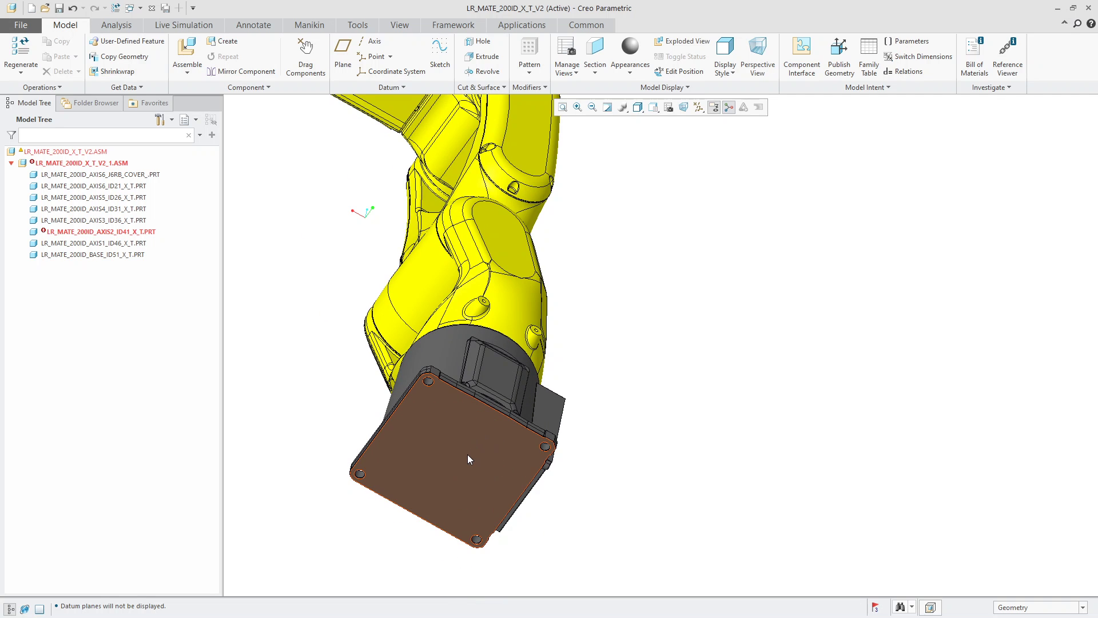
{"action": "middle_click_drag", "start_coordinate": [677, 397], "coordinate": [686, 478]}
{"action": "scroll", "coordinate": [680, 466], "scroll_direction": "up", "scroll_amount": 5}
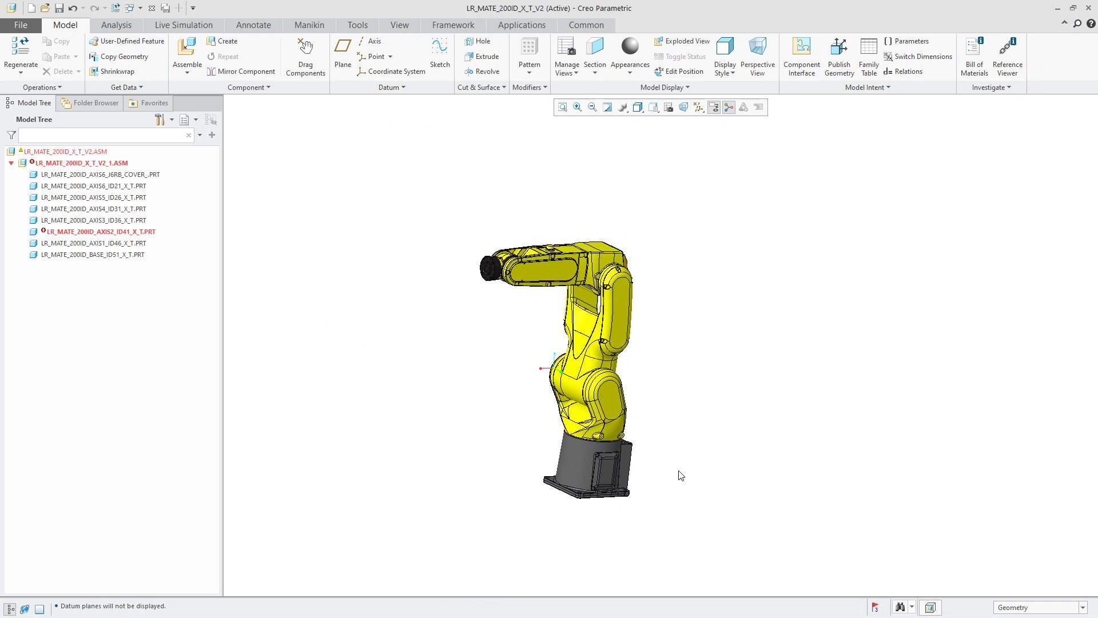
{"action": "scroll", "coordinate": [691, 303], "scroll_direction": "down", "scroll_amount": 3}
{"action": "mouse_move", "coordinate": [691, 303]}
{"action": "middle_mouse_down"}
{"action": "mouse_move", "coordinate": [673, 303]}
{"action": "mouse_move", "coordinate": [684, 304]}
{"action": "middle_mouse_up"}
{"action": "scroll", "coordinate": [684, 304], "scroll_direction": "up", "scroll_amount": 2}
{"action": "scroll", "coordinate": [489, 264], "scroll_direction": "down", "scroll_amount": 5}
{"action": "scroll", "coordinate": [486, 263], "scroll_direction": "down", "scroll_amount": 3}
{"action": "scroll", "coordinate": [474, 243], "scroll_direction": "up", "scroll_amount": 2}
{"action": "scroll", "coordinate": [475, 242], "scroll_direction": "up", "scroll_amount": 3}
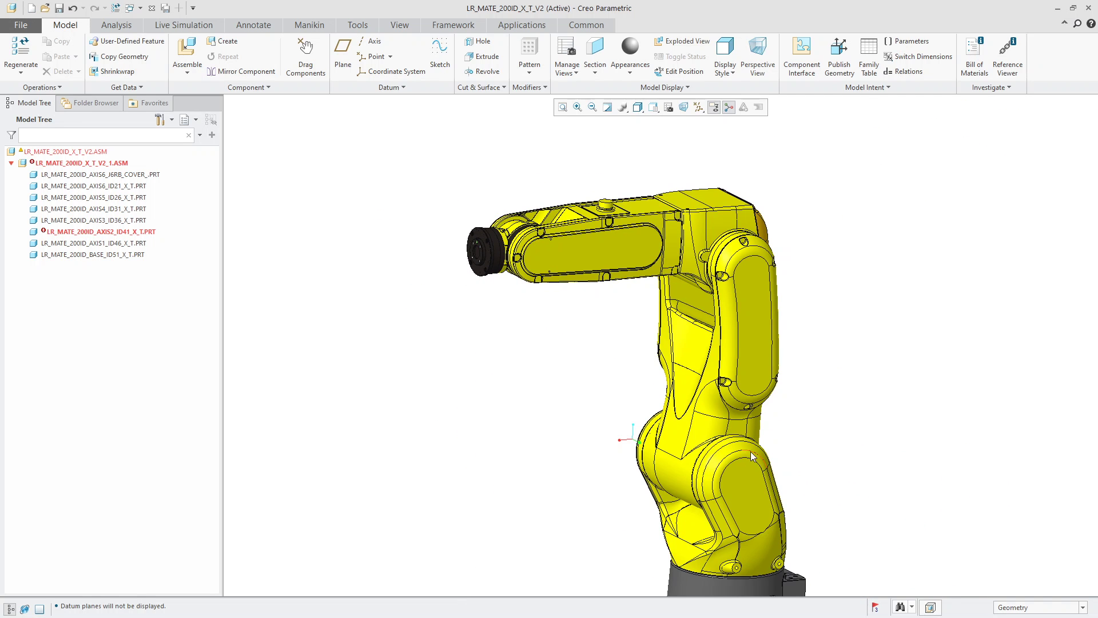
{"action": "middle_click_drag", "start_coordinate": [474, 242], "coordinate": [743, 334]}
{"action": "scroll", "coordinate": [695, 425], "scroll_direction": "up", "scroll_amount": 2}
{"action": "scroll", "coordinate": [696, 424], "scroll_direction": "down", "scroll_amount": 4}
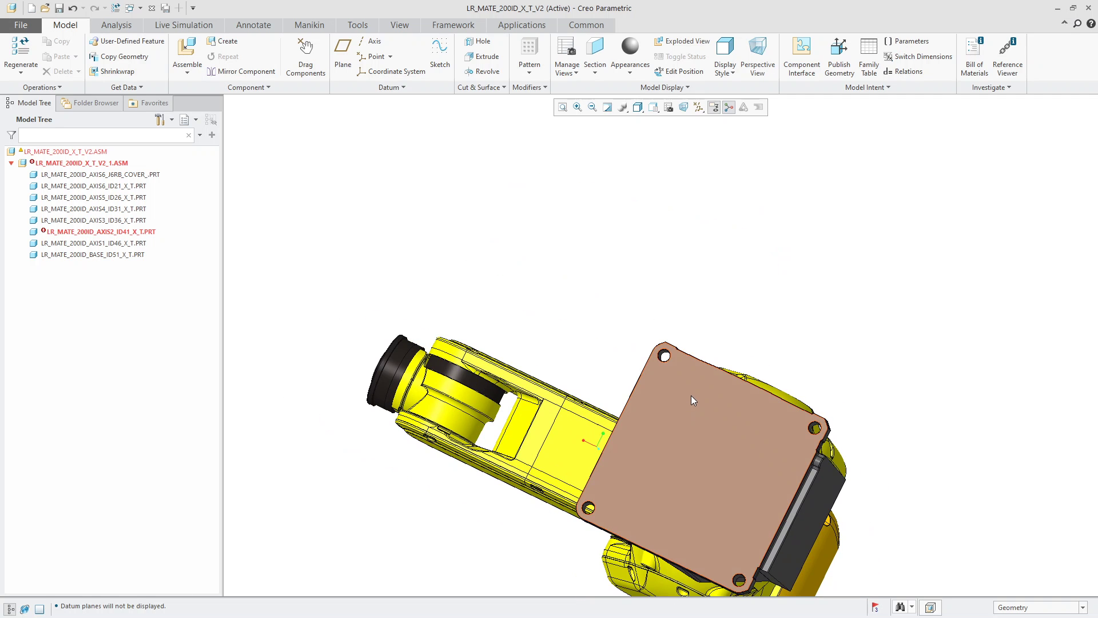
{"action": "scroll", "coordinate": [691, 395], "scroll_direction": "up", "scroll_amount": 2}
{"action": "middle_click_drag", "start_coordinate": [691, 395], "coordinate": [708, 484]}
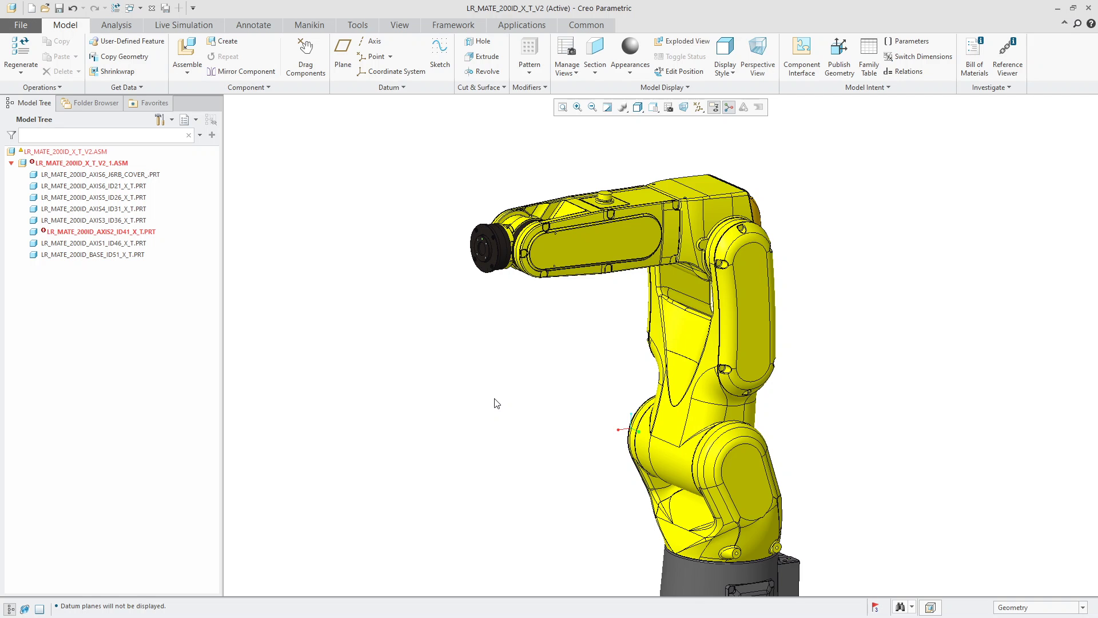
{"action": "scroll", "coordinate": [475, 241], "scroll_direction": "up", "scroll_amount": 2}
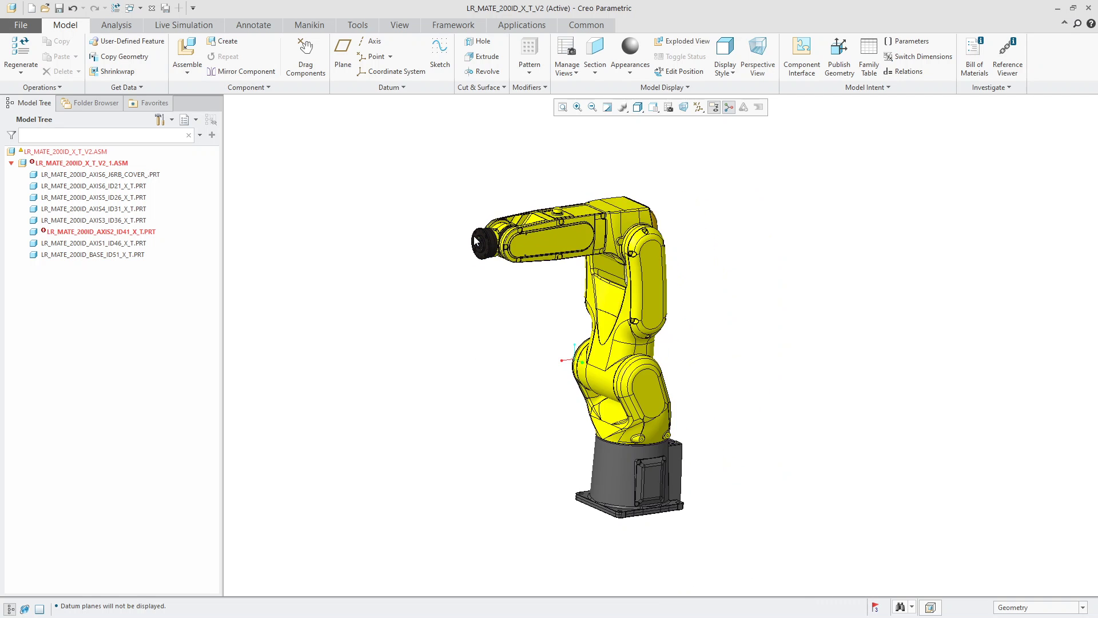
{"action": "scroll", "coordinate": [475, 240], "scroll_direction": "down", "scroll_amount": 2}
{"action": "scroll", "coordinate": [475, 240], "scroll_direction": "up", "scroll_amount": 2}
{"action": "scroll", "coordinate": [475, 240], "scroll_direction": "down", "scroll_amount": 6}
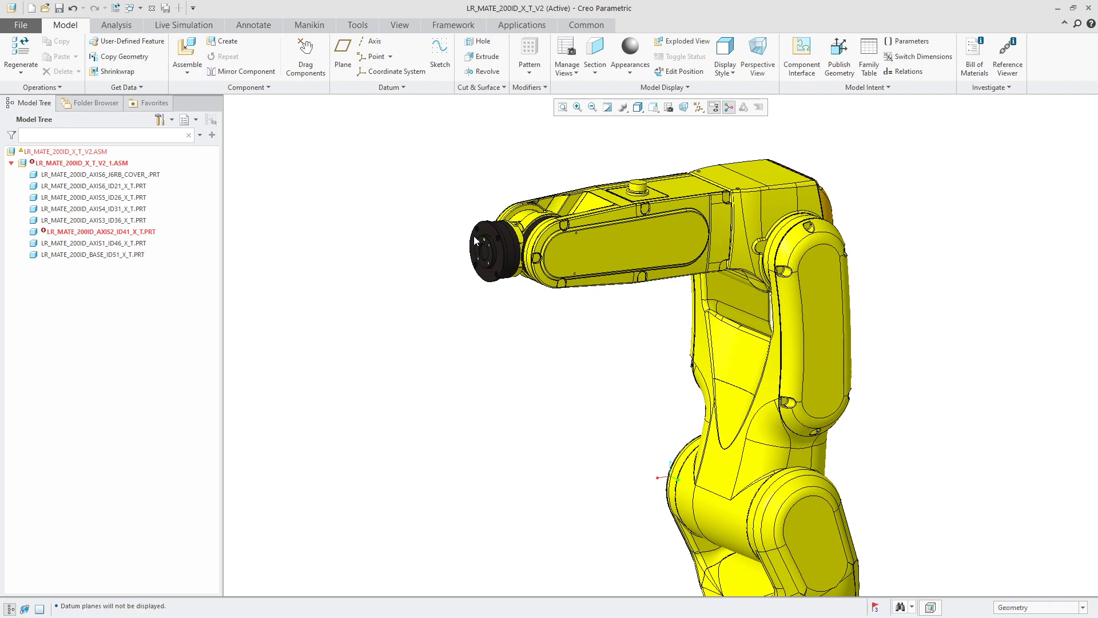
{"action": "scroll", "coordinate": [500, 247], "scroll_direction": "up", "scroll_amount": 2}
{"action": "scroll", "coordinate": [499, 247], "scroll_direction": "down", "scroll_amount": 2}
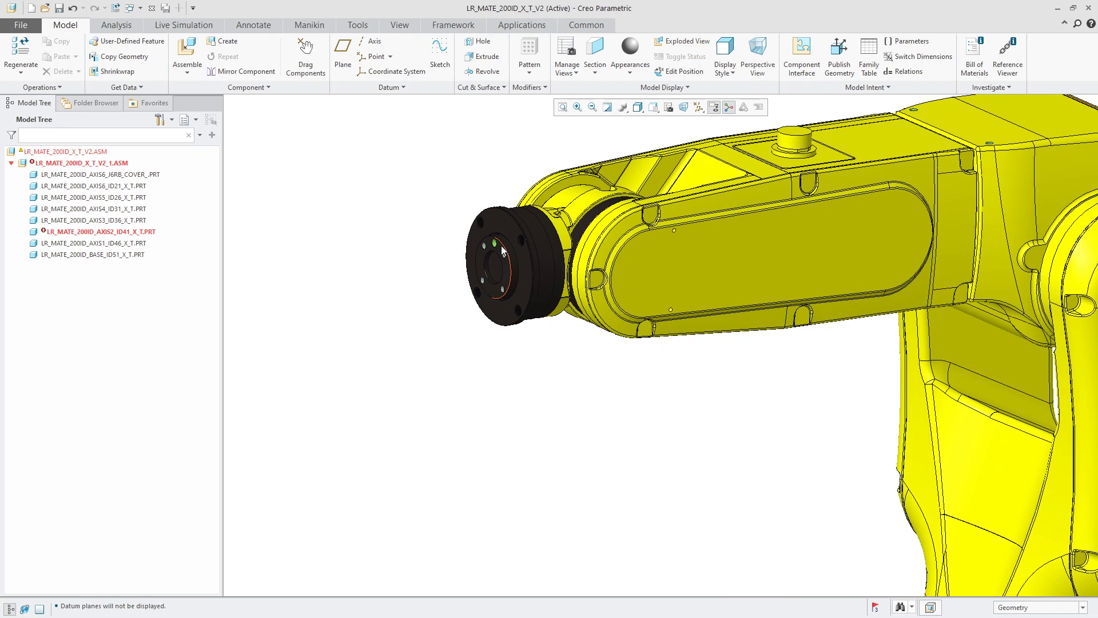
Step: Select AXIS6_ID21_X_T.PRT in the Model Tree and open its context menu
{"action": "left_click", "coordinate": [100, 257]}
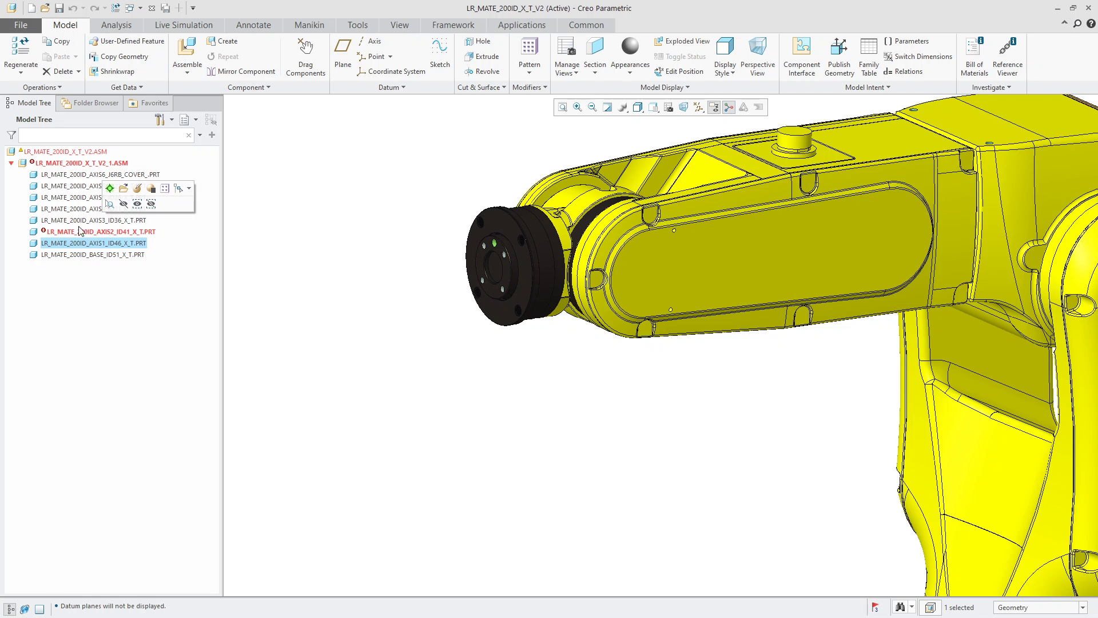
{"action": "left_click", "coordinate": [113, 200]}
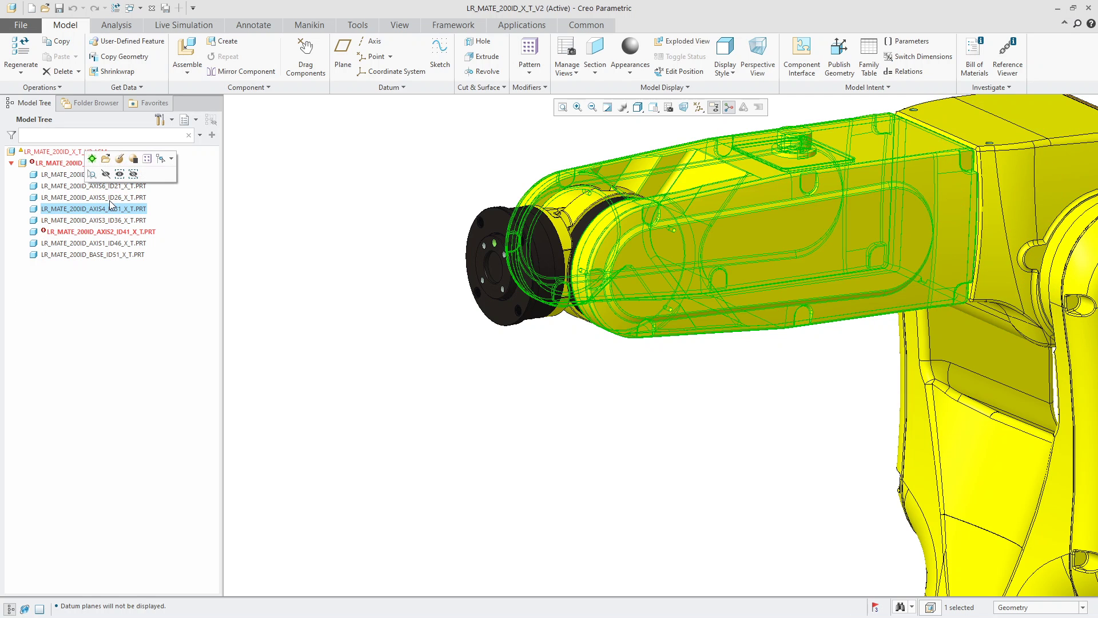
{"action": "left_click", "coordinate": [106, 189]}
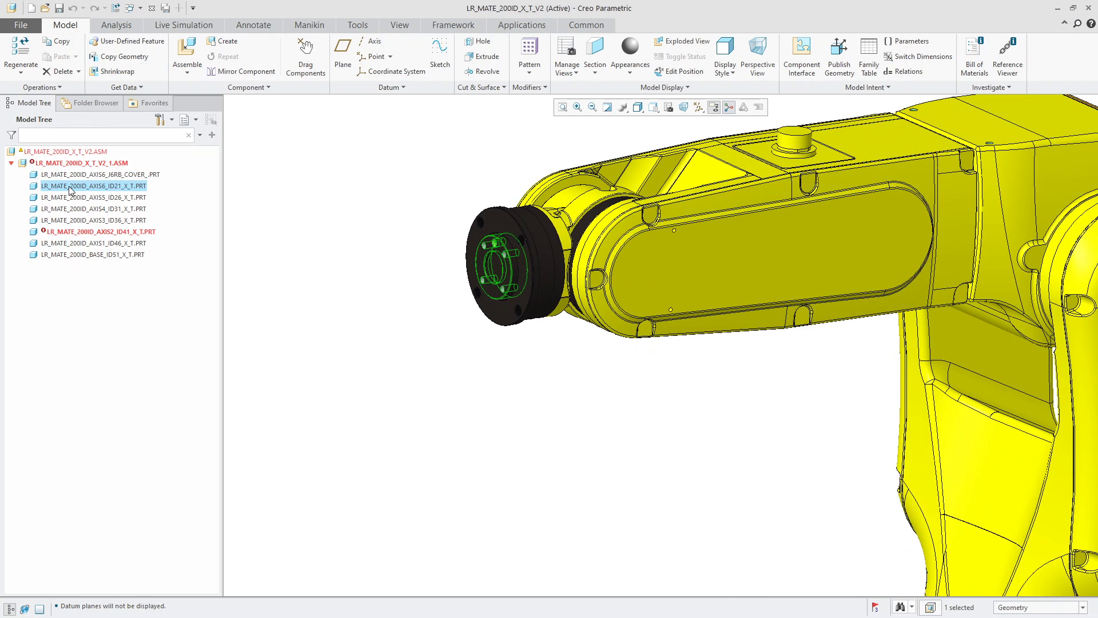
{"action": "scroll", "coordinate": [500, 250], "scroll_direction": "up", "scroll_amount": 5}
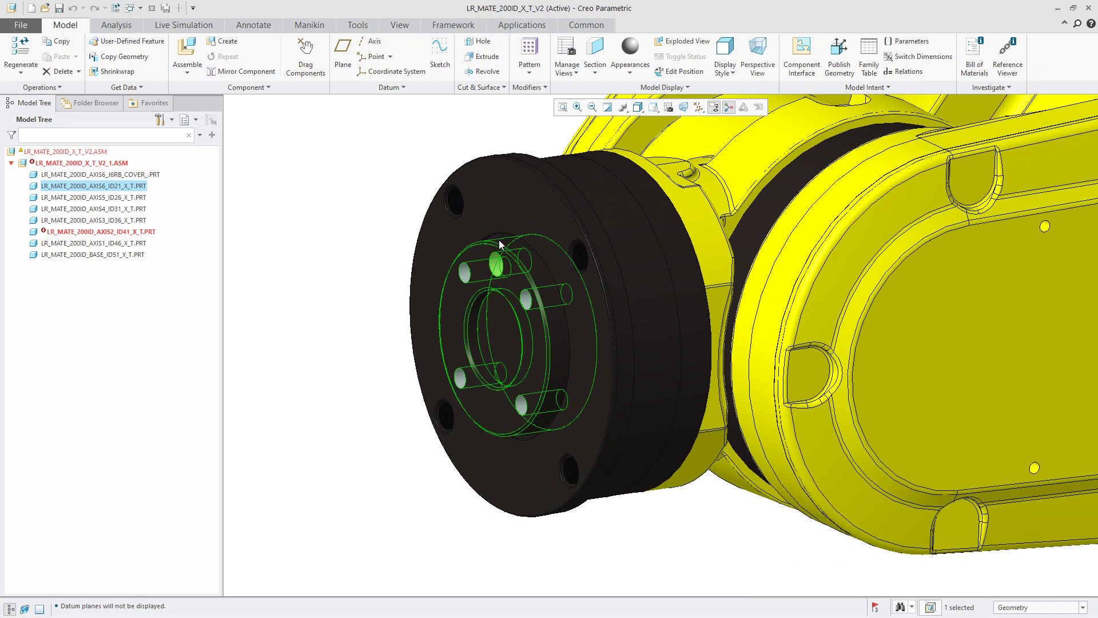
{"action": "right_click", "coordinate": [103, 186]}
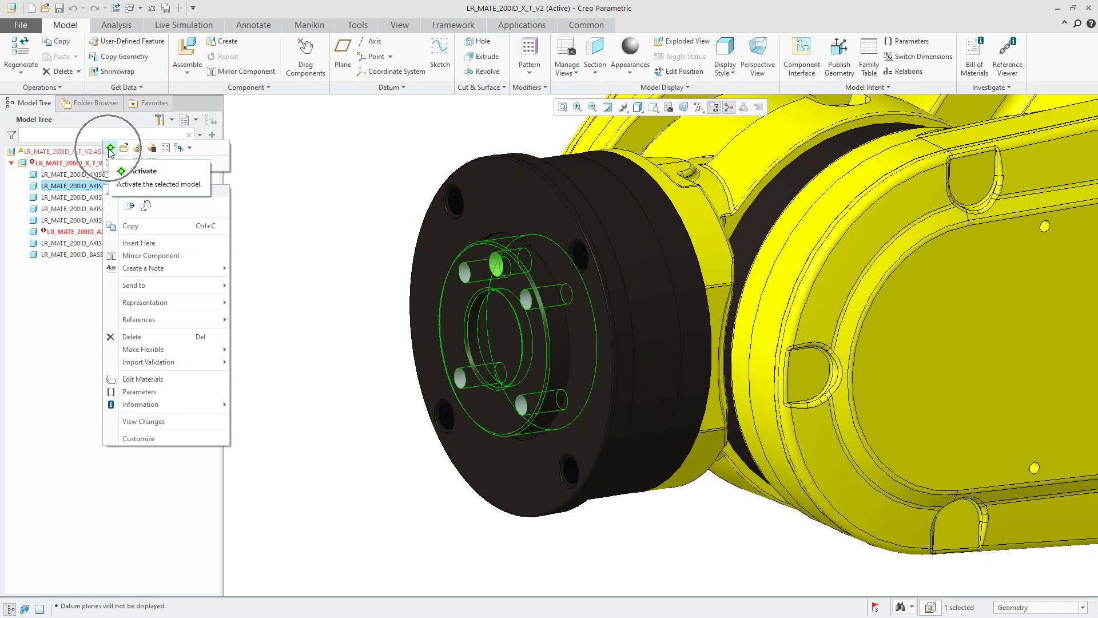
Step: Activate the AXIS6_ID21 flange part so the rest of the robot greys out
{"action": "left_click", "coordinate": [110, 149]}
{"action": "scroll", "coordinate": [371, 303], "scroll_direction": "down", "scroll_amount": 5}
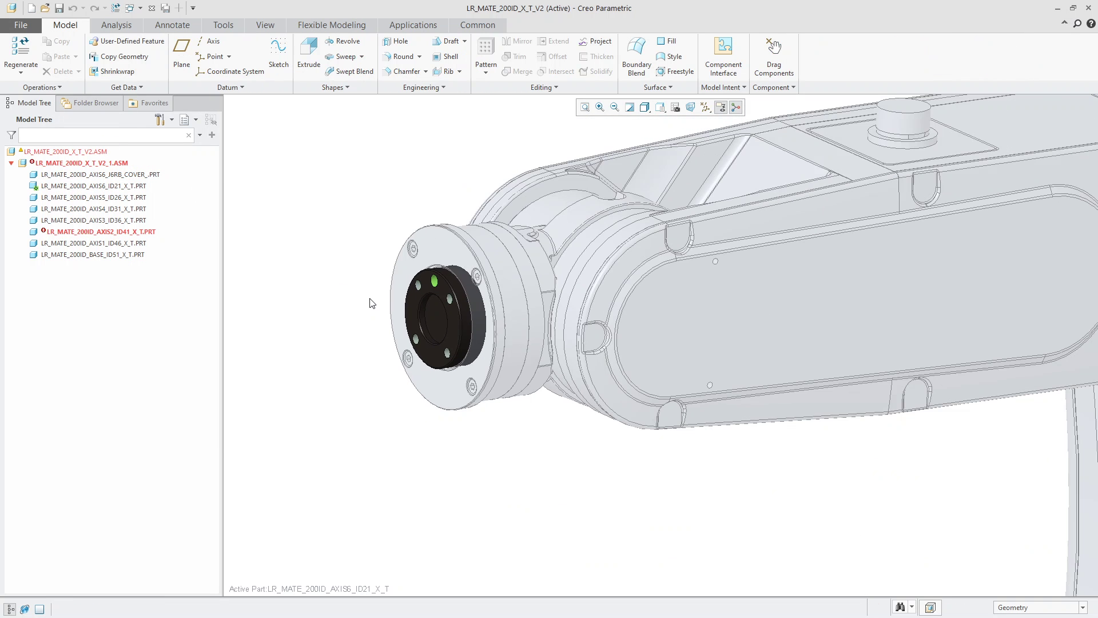
{"action": "scroll", "coordinate": [361, 318], "scroll_direction": "down", "scroll_amount": 5}
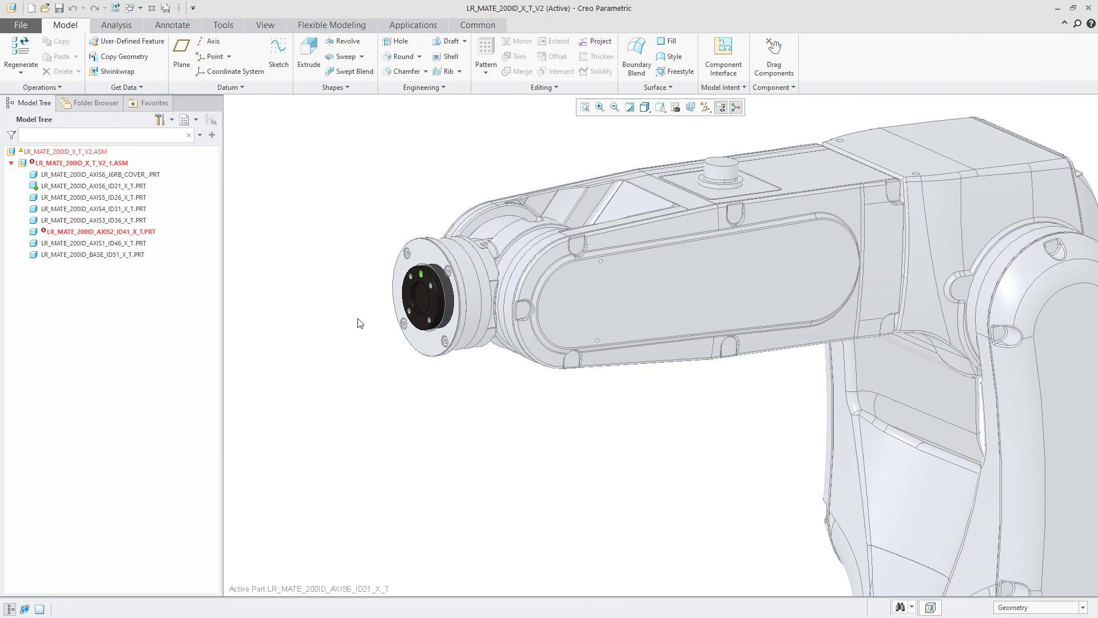
{"action": "scroll", "coordinate": [409, 324], "scroll_direction": "up", "scroll_amount": 5}
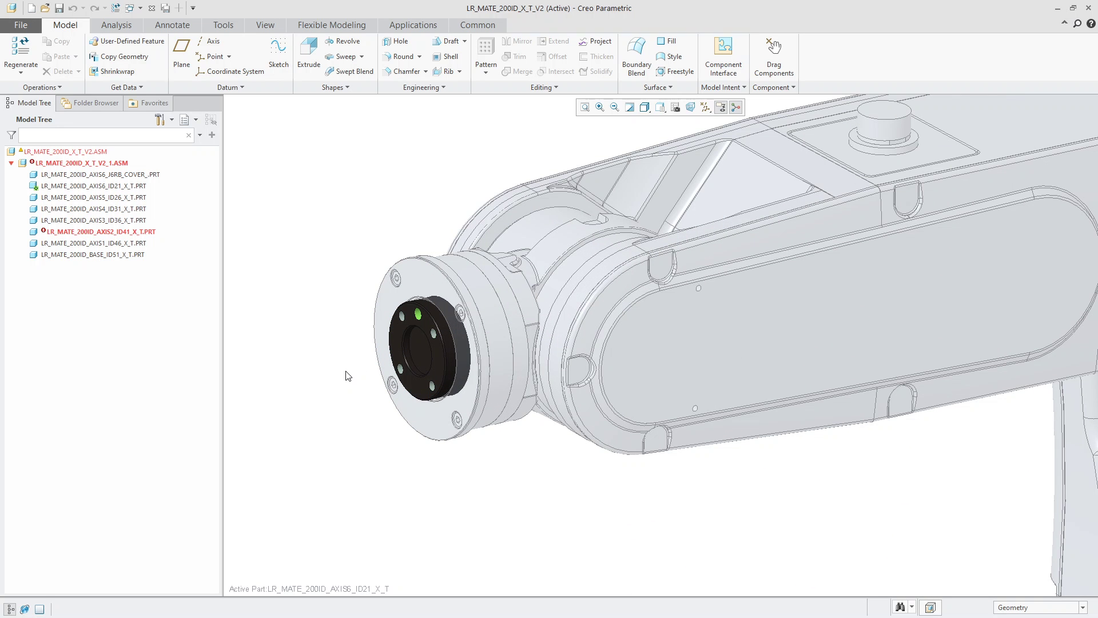
{"action": "scroll", "coordinate": [346, 376], "scroll_direction": "down", "scroll_amount": 3}
{"action": "scroll", "coordinate": [347, 376], "scroll_direction": "up", "scroll_amount": 5}
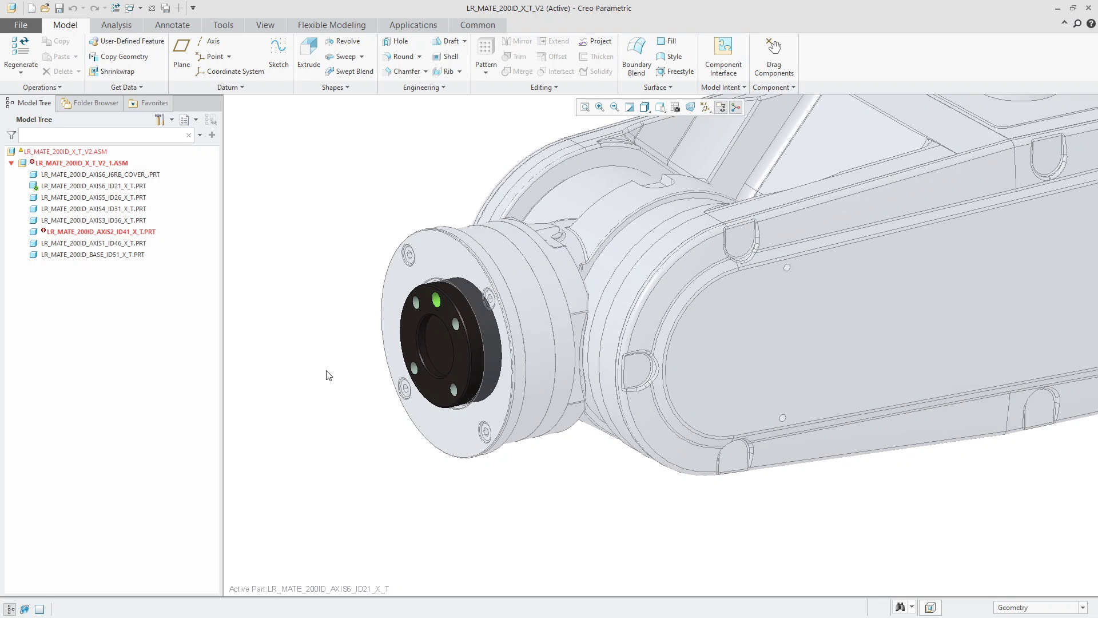
{"action": "left_click", "coordinate": [224, 26]}
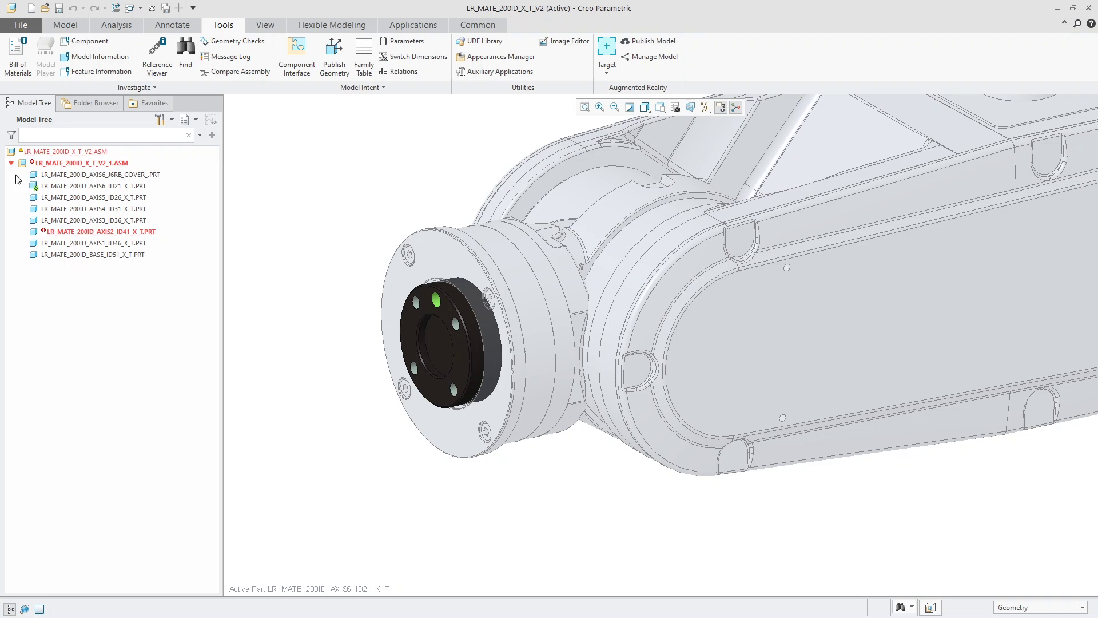
Step: Set the tree filters to show features, suppressed objects, envelope components and all feature types
{"action": "left_click", "coordinate": [160, 120]}
{"action": "left_click", "coordinate": [172, 137]}
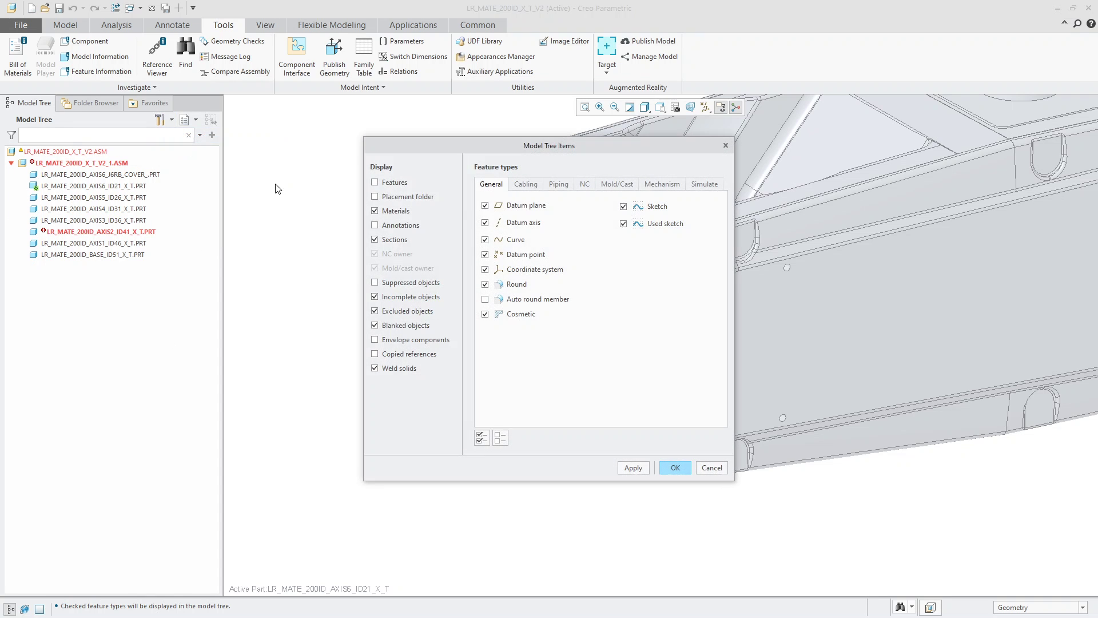
{"action": "left_click", "coordinate": [482, 437]}
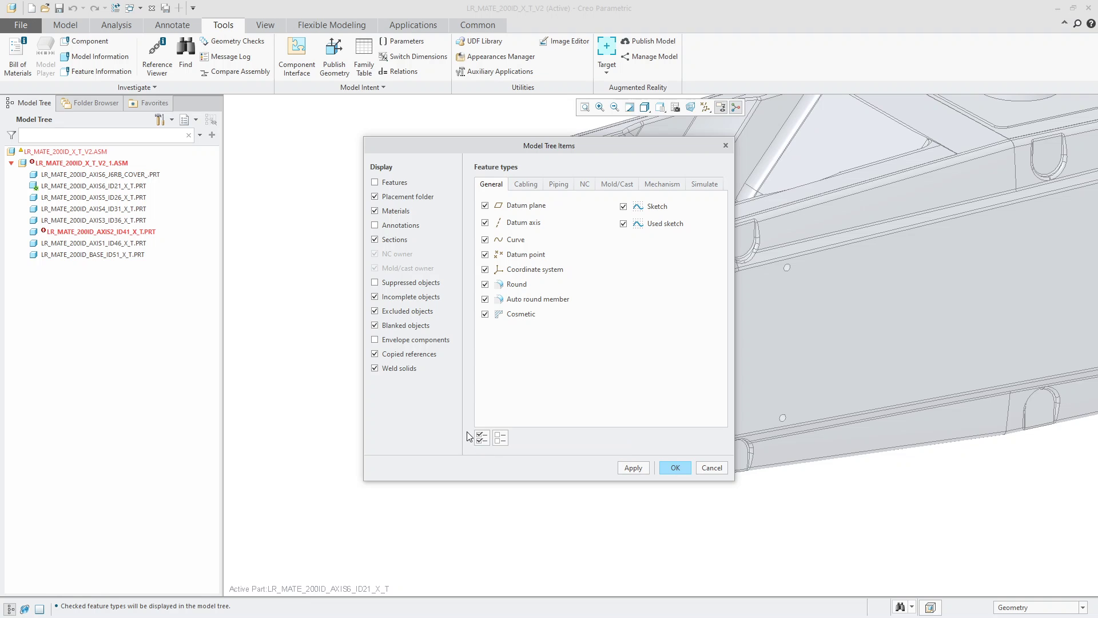
{"action": "left_click", "coordinate": [403, 286]}
{"action": "left_click", "coordinate": [398, 343]}
{"action": "left_click", "coordinate": [394, 186]}
{"action": "left_click", "coordinate": [675, 467]}
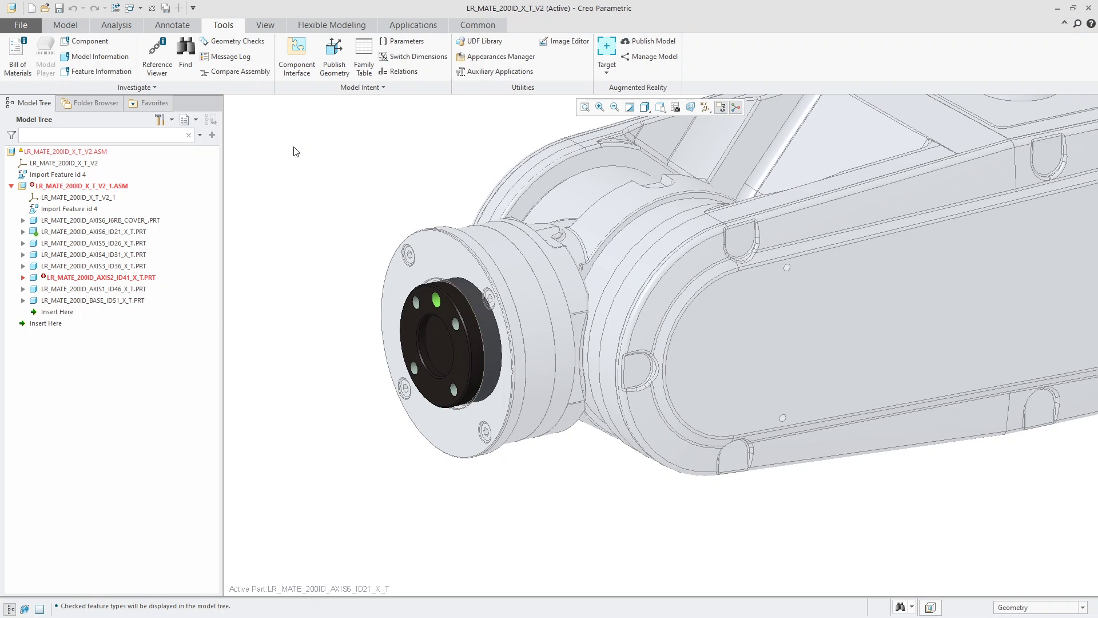
Step: Publish the flange's front face as a geometry feature named EF_GROUP
{"action": "left_click", "coordinate": [335, 67]}
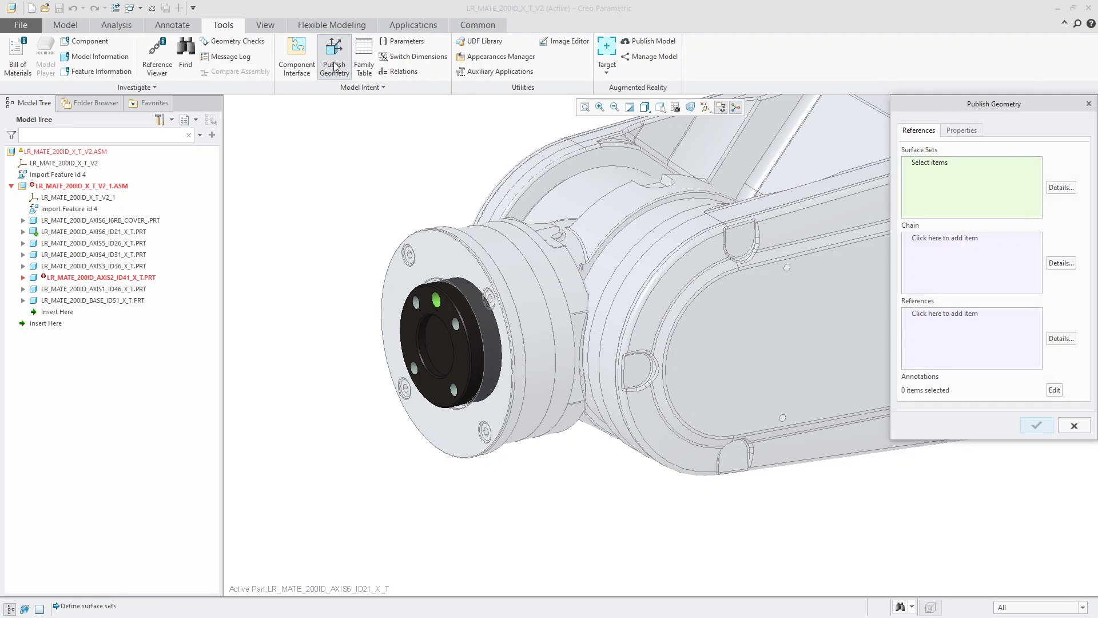
{"action": "left_click_drag", "start_coordinate": [1063, 105], "coordinate": [822, 124]}
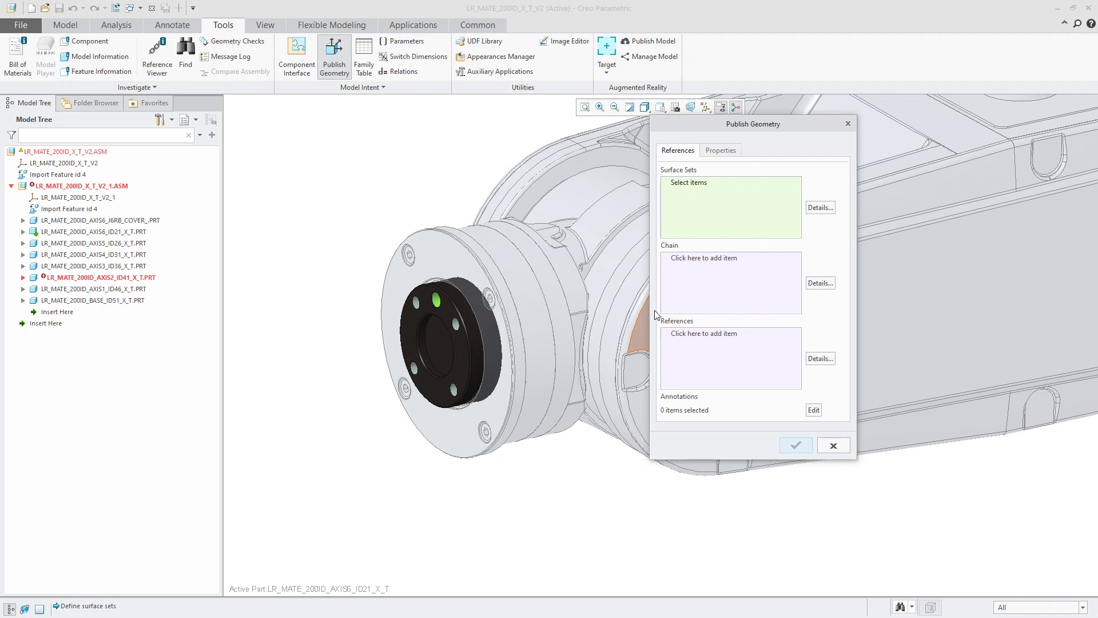
{"action": "middle_click_drag", "start_coordinate": [629, 343], "coordinate": [404, 367]}
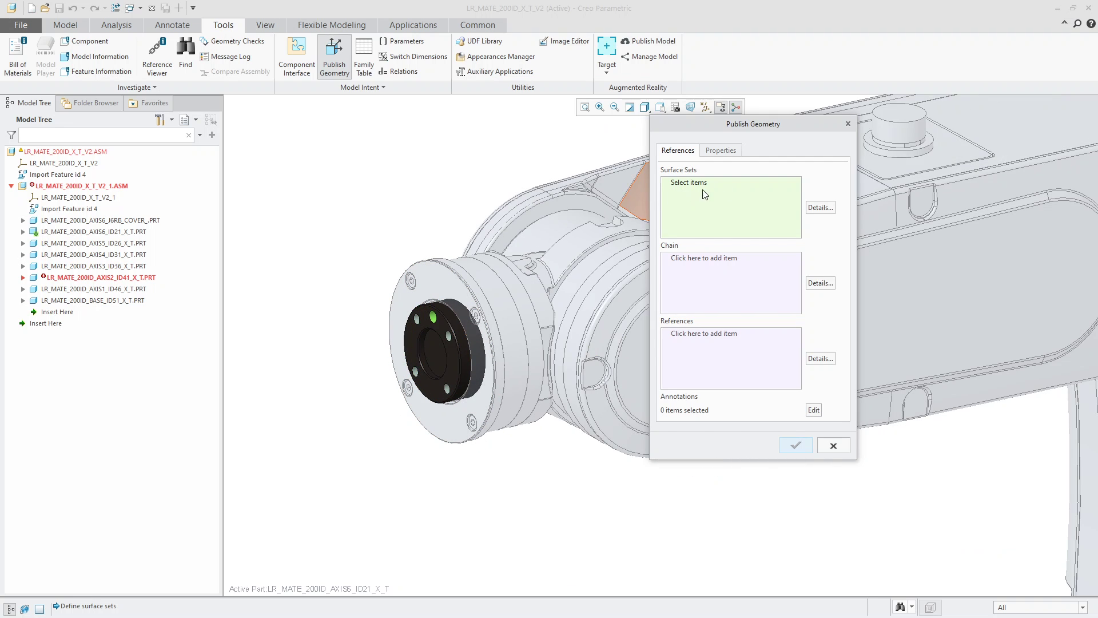
{"action": "scroll", "coordinate": [427, 354], "scroll_direction": "down", "scroll_amount": 5}
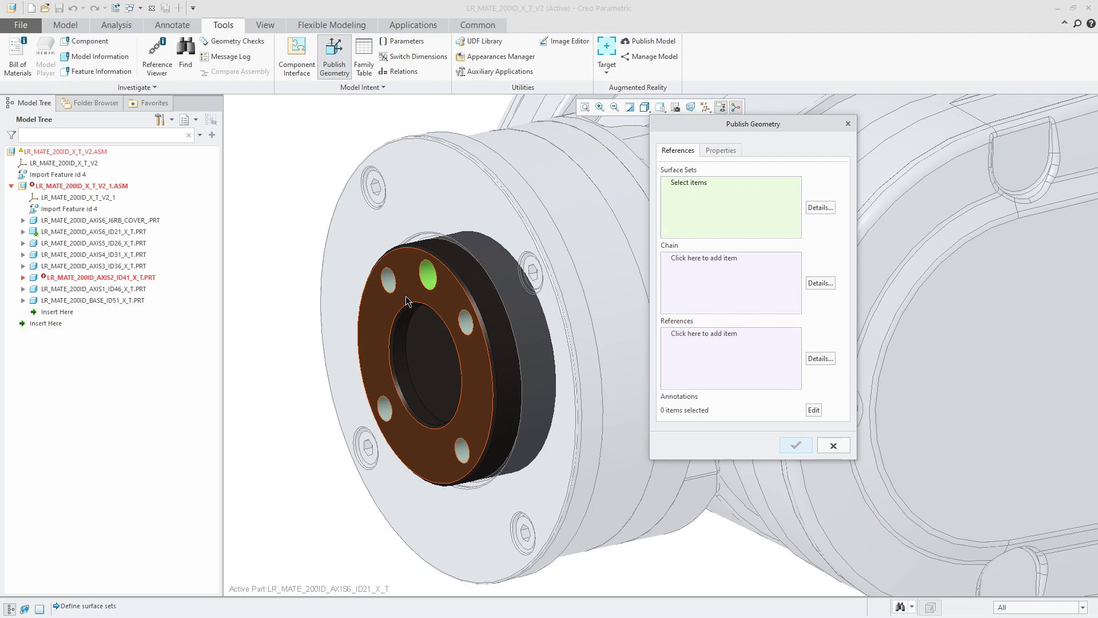
{"action": "left_click", "coordinate": [407, 300]}
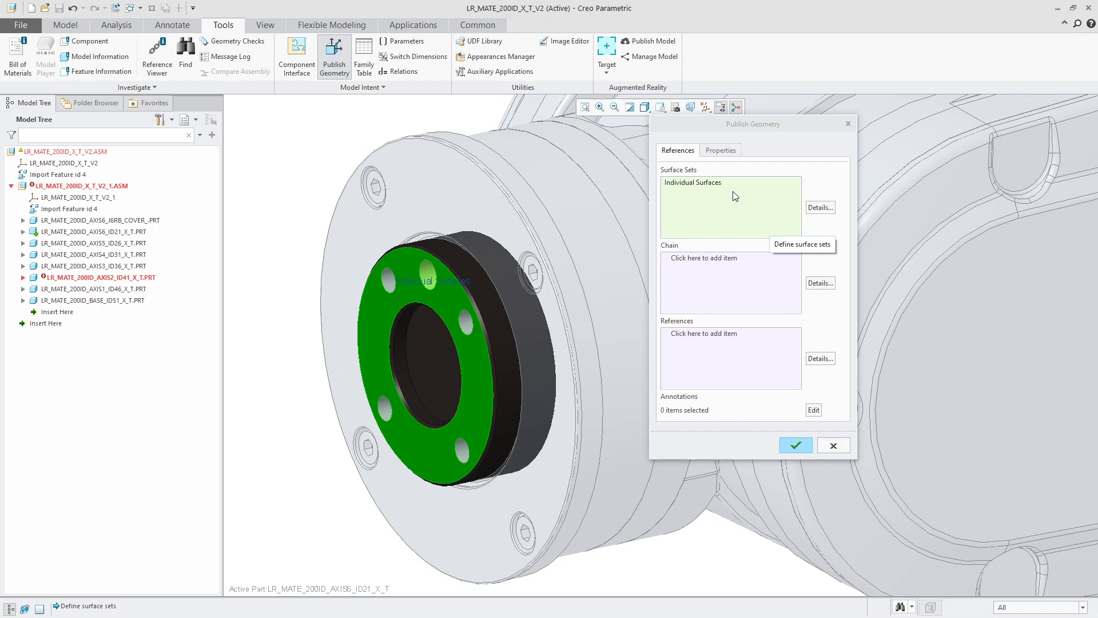
{"action": "left_click", "coordinate": [722, 153]}
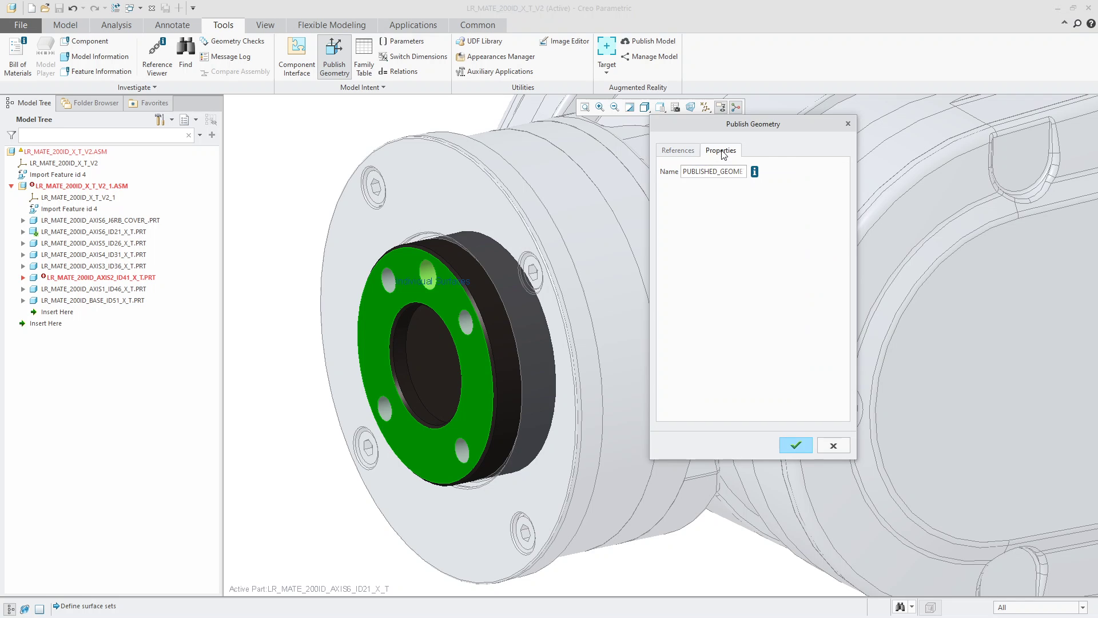
{"action": "double_click", "coordinate": [733, 174]}
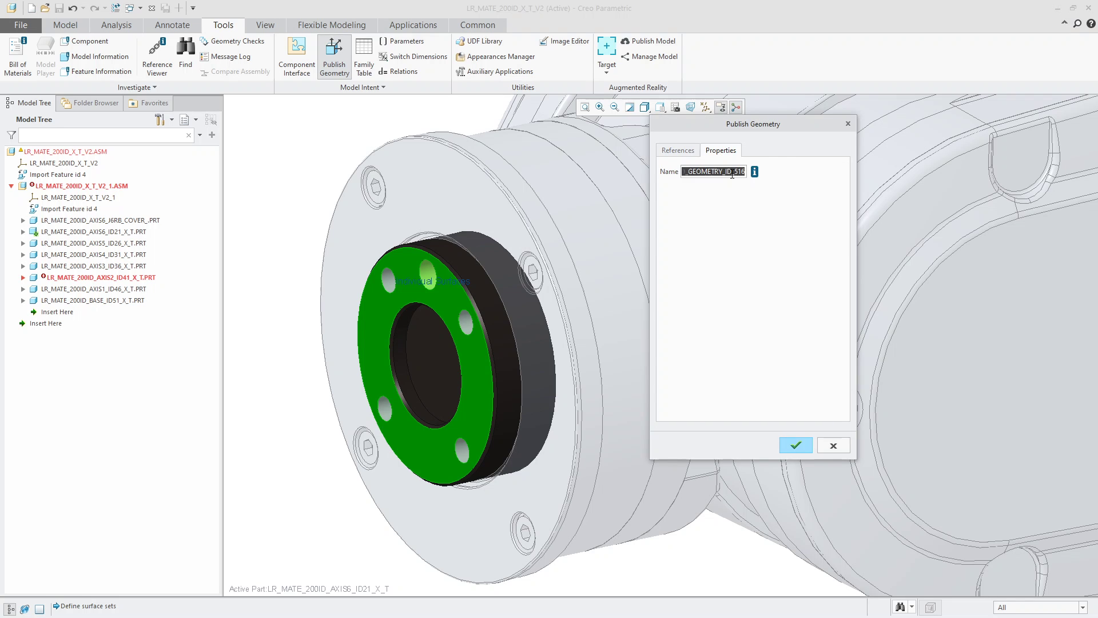
{"action": "type", "text": "EF_GROUP"}
Step: Confirm the EF_GROUP publish and check it under AXIS6_ID21 in the tree
{"action": "left_click", "coordinate": [796, 444]}
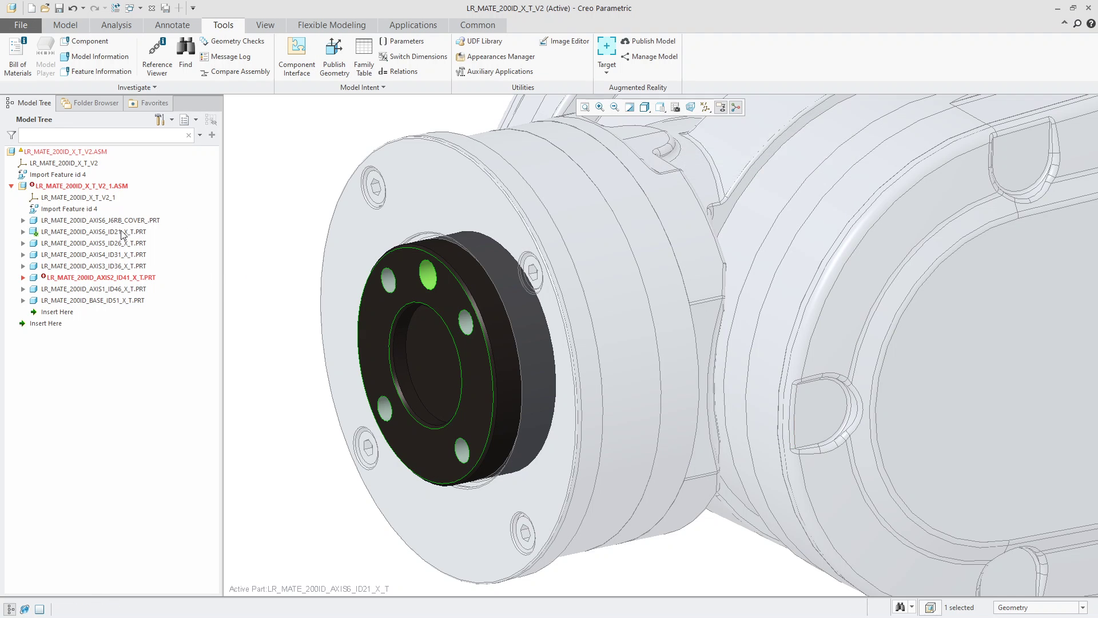
{"action": "left_click", "coordinate": [23, 233]}
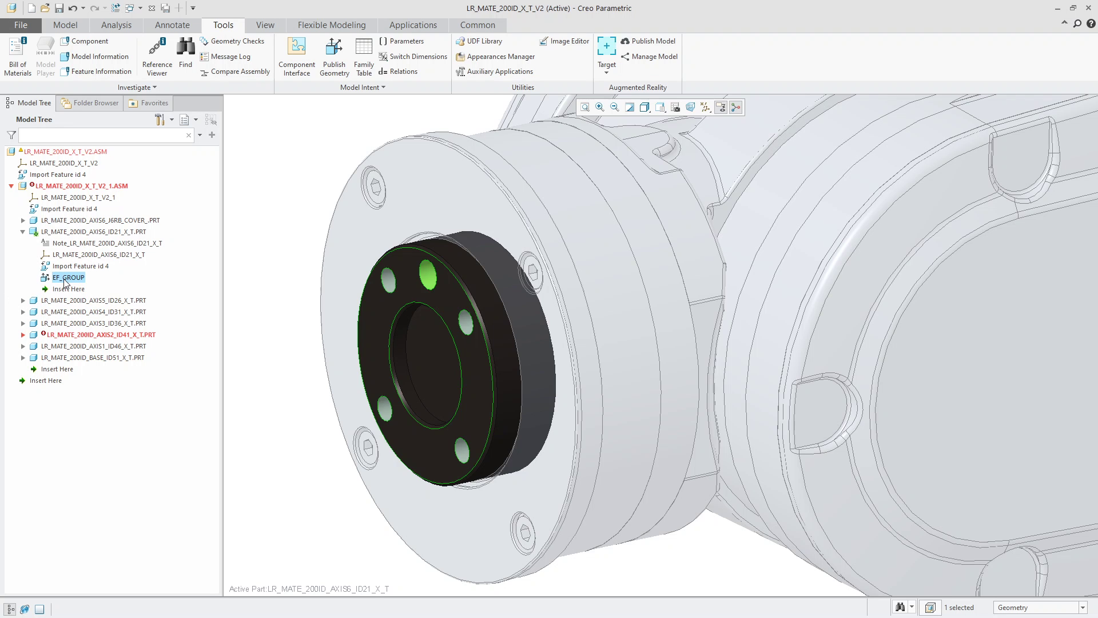
{"action": "left_click", "coordinate": [245, 287]}
{"action": "scroll", "coordinate": [240, 291], "scroll_direction": "down", "scroll_amount": 8}
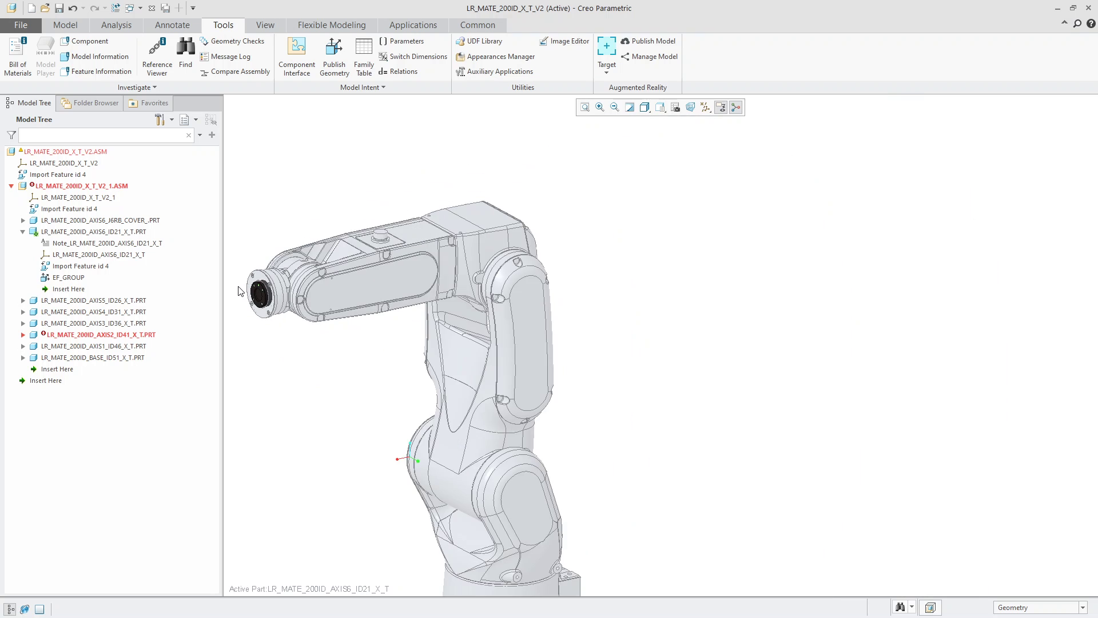
{"action": "middle_click_drag", "start_coordinate": [240, 290], "coordinate": [399, 488]}
{"action": "scroll", "coordinate": [382, 434], "scroll_direction": "down", "scroll_amount": 3}
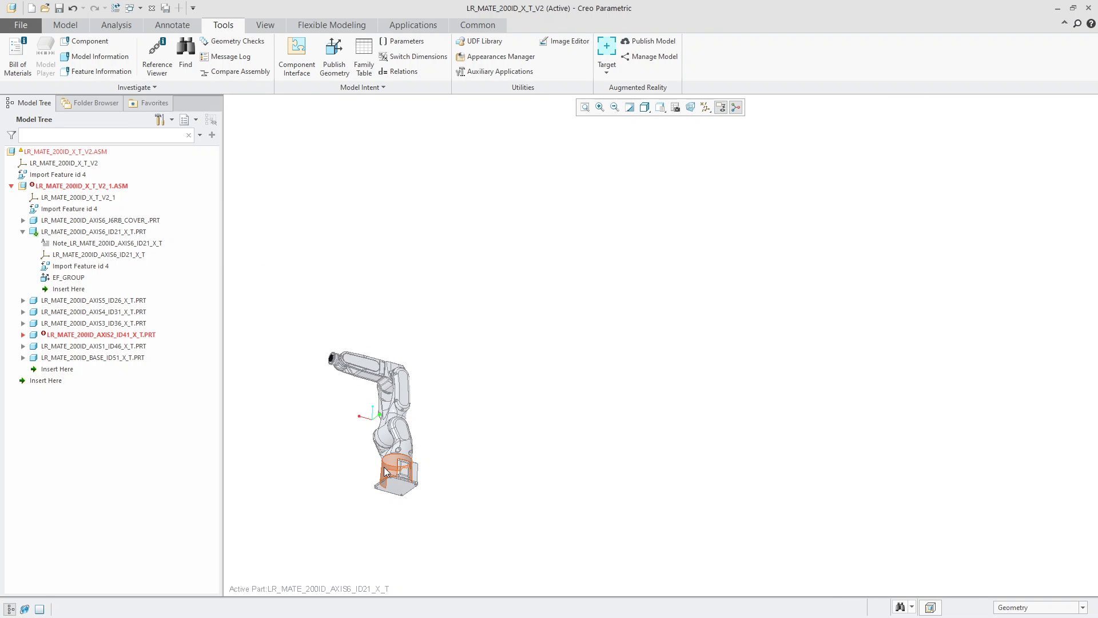
{"action": "scroll", "coordinate": [398, 487], "scroll_direction": "up", "scroll_amount": 6}
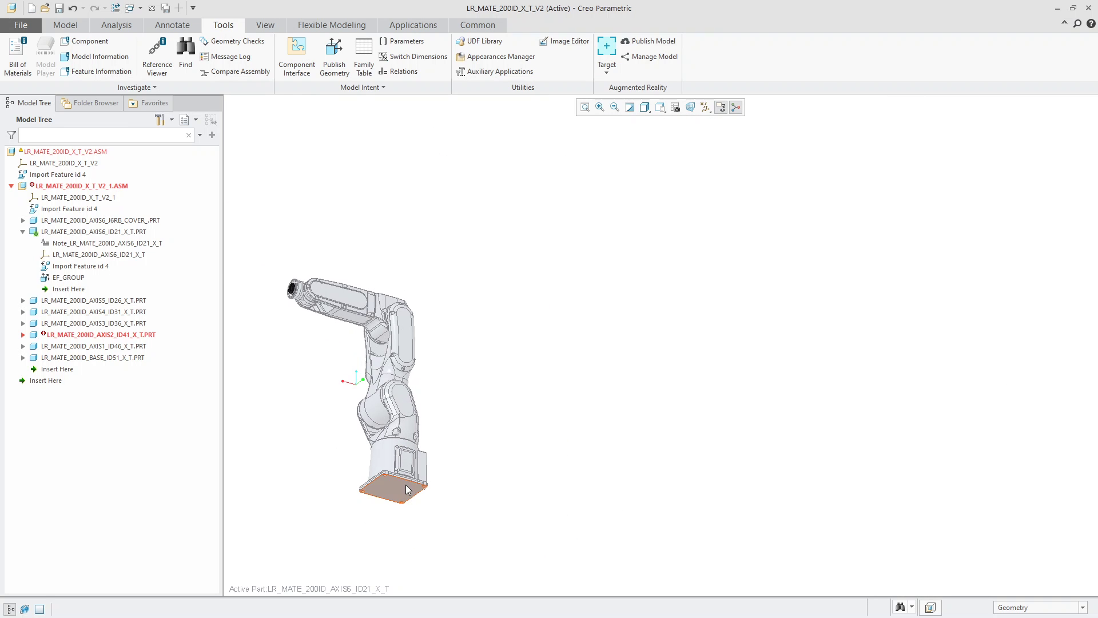
Step: Activate the base part LR_MATE_200ID_BASE_ID51_X_T
{"action": "left_click", "coordinate": [117, 359]}
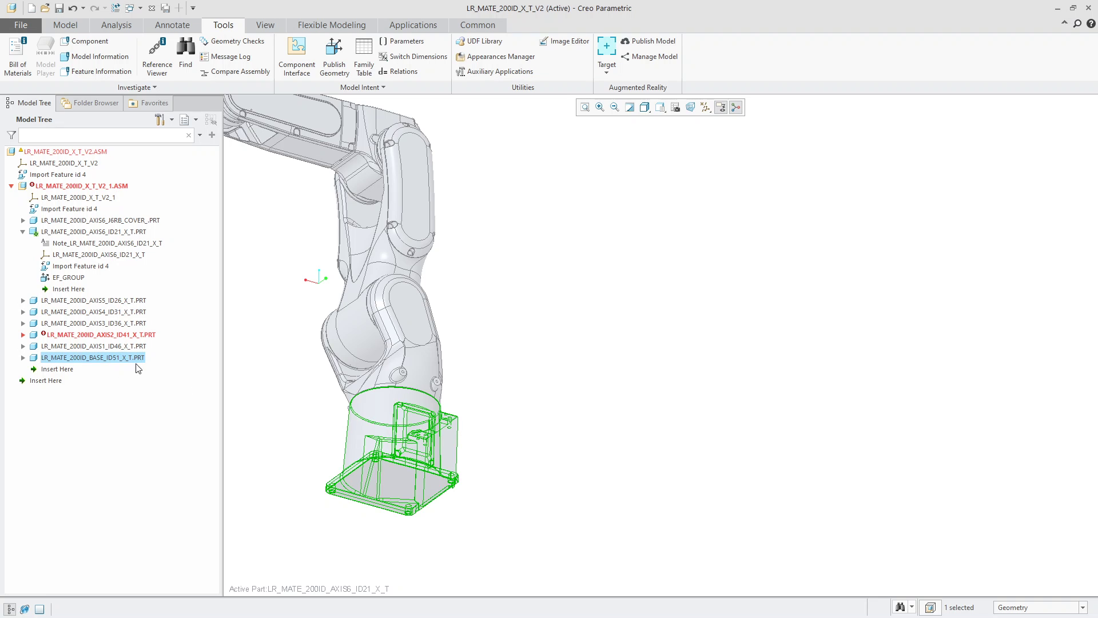
{"action": "right_click", "coordinate": [109, 365]}
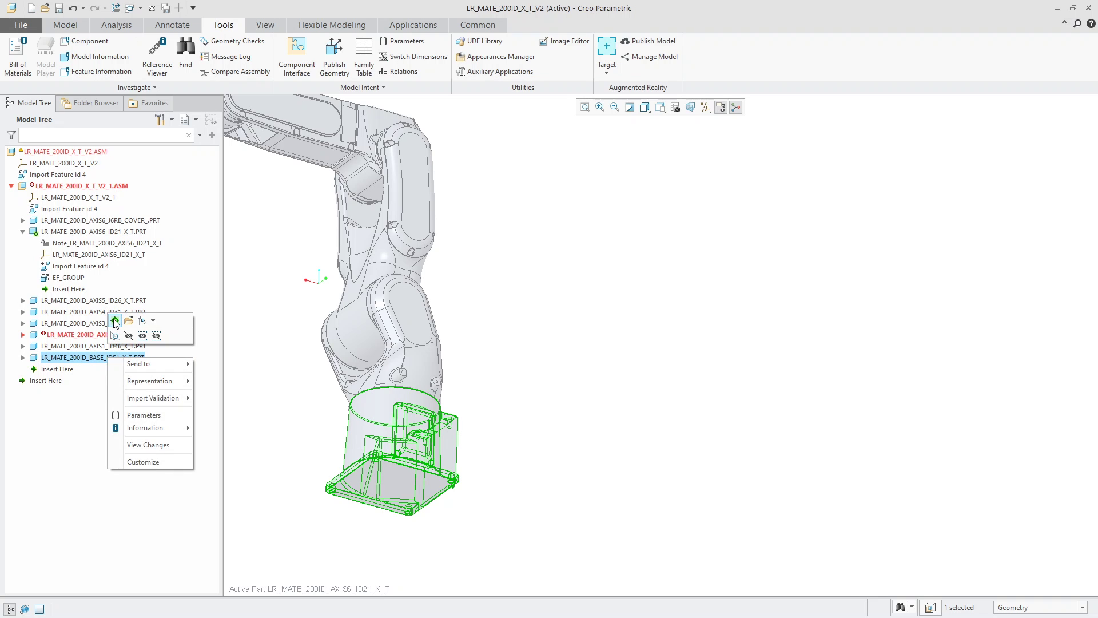
{"action": "left_click", "coordinate": [115, 320]}
{"action": "scroll", "coordinate": [504, 452], "scroll_direction": "down", "scroll_amount": 5}
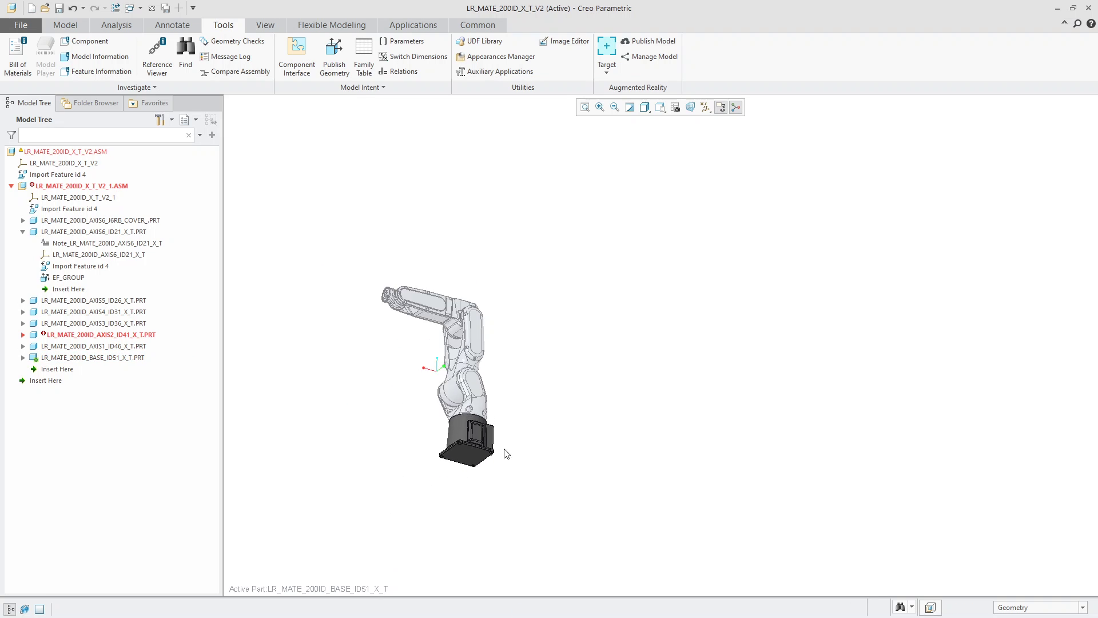
{"action": "scroll", "coordinate": [492, 466], "scroll_direction": "up", "scroll_amount": 5}
{"action": "middle_click_drag", "start_coordinate": [488, 472], "coordinate": [488, 449]}
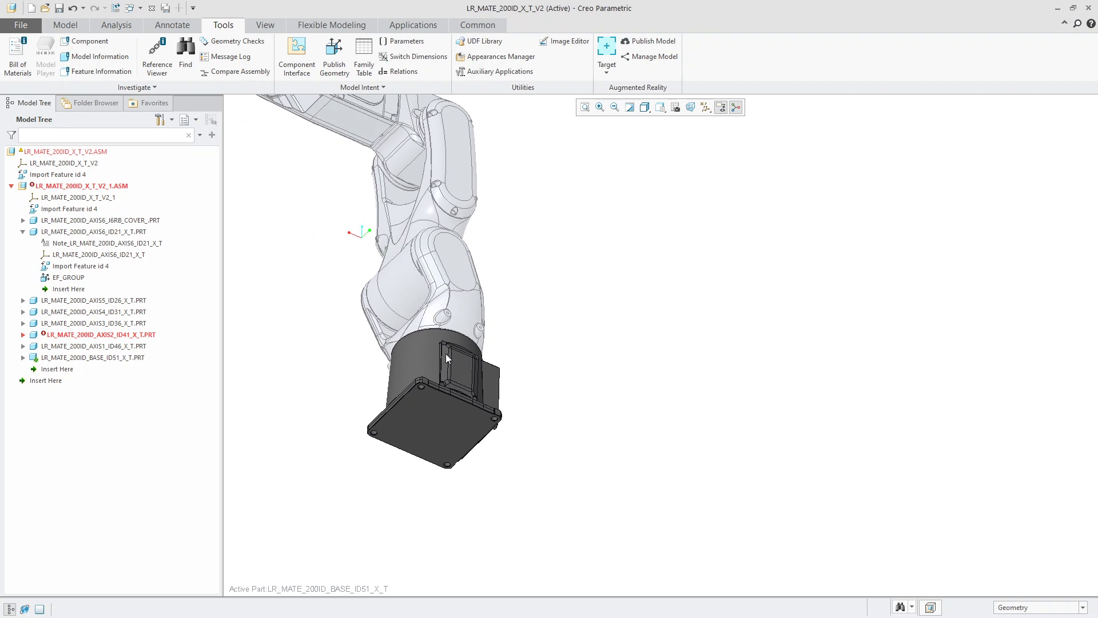
Step: Publish the base's bottom face as a geometry feature named RAIL_GROUP
{"action": "left_click", "coordinate": [329, 53]}
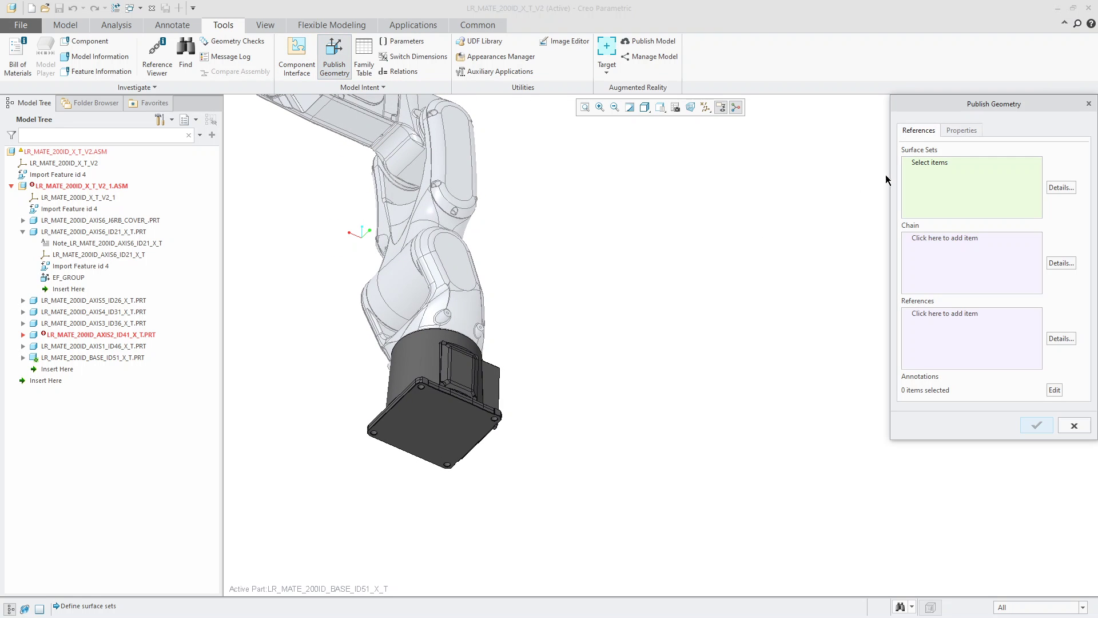
{"action": "left_click", "coordinate": [412, 434]}
{"action": "scroll", "coordinate": [452, 395], "scroll_direction": "up", "scroll_amount": 4}
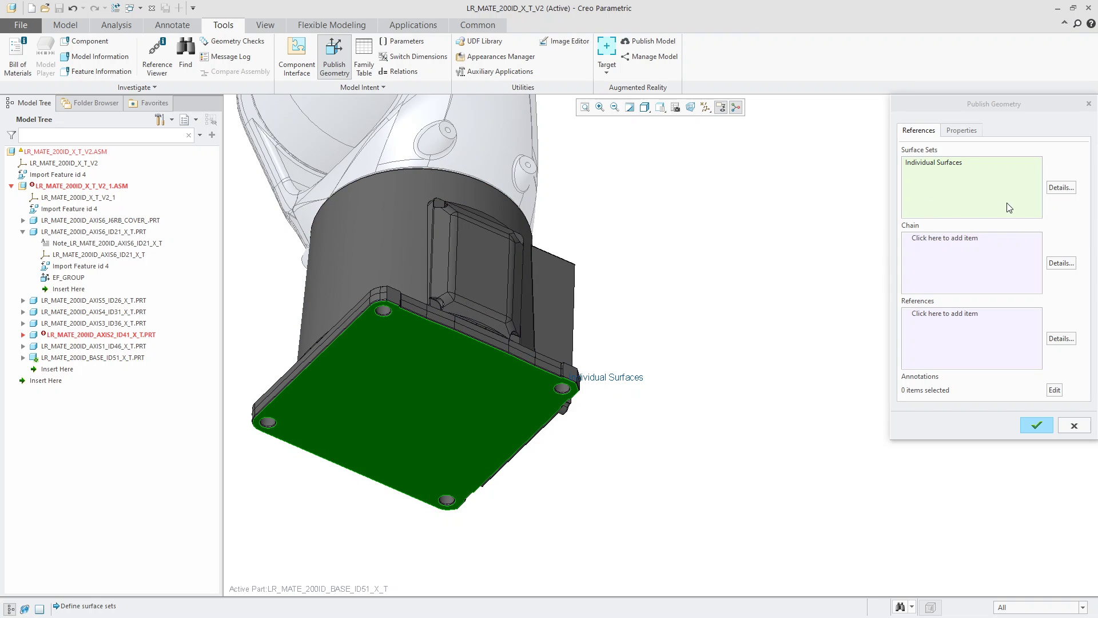
{"action": "left_click", "coordinate": [963, 135]}
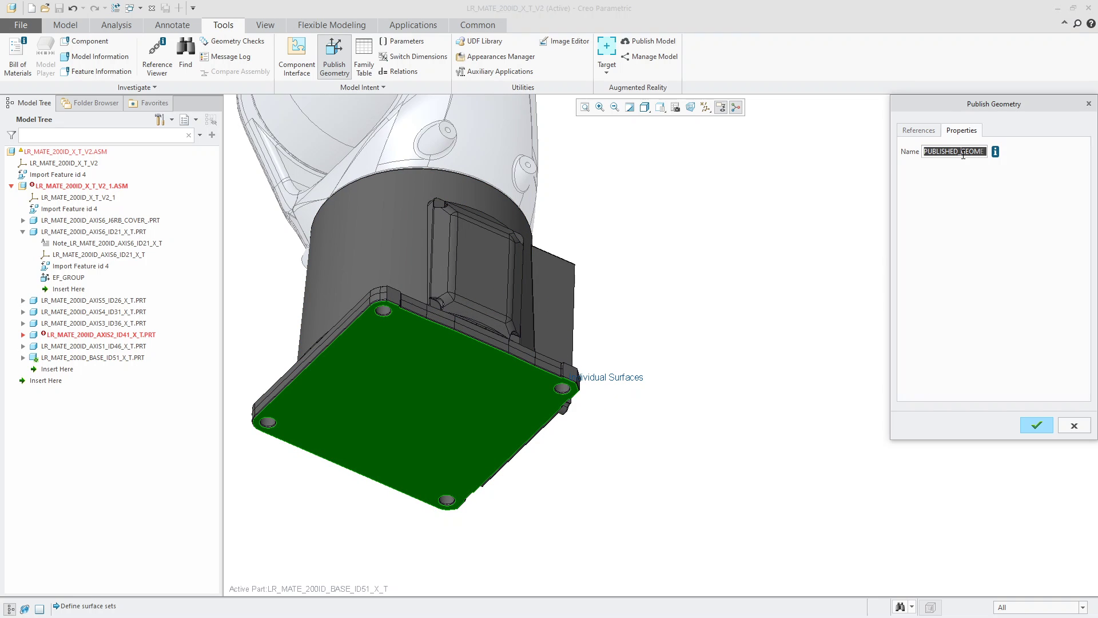
{"action": "double_click", "coordinate": [963, 151]}
{"action": "type", "text": "RAIL_GROUP"}
{"action": "left_click", "coordinate": [1037, 426]}
{"action": "scroll", "coordinate": [725, 385], "scroll_direction": "down", "scroll_amount": 3}
{"action": "scroll", "coordinate": [732, 366], "scroll_direction": "down", "scroll_amount": 3}
{"action": "middle_click_drag", "start_coordinate": [787, 235], "coordinate": [765, 272]}
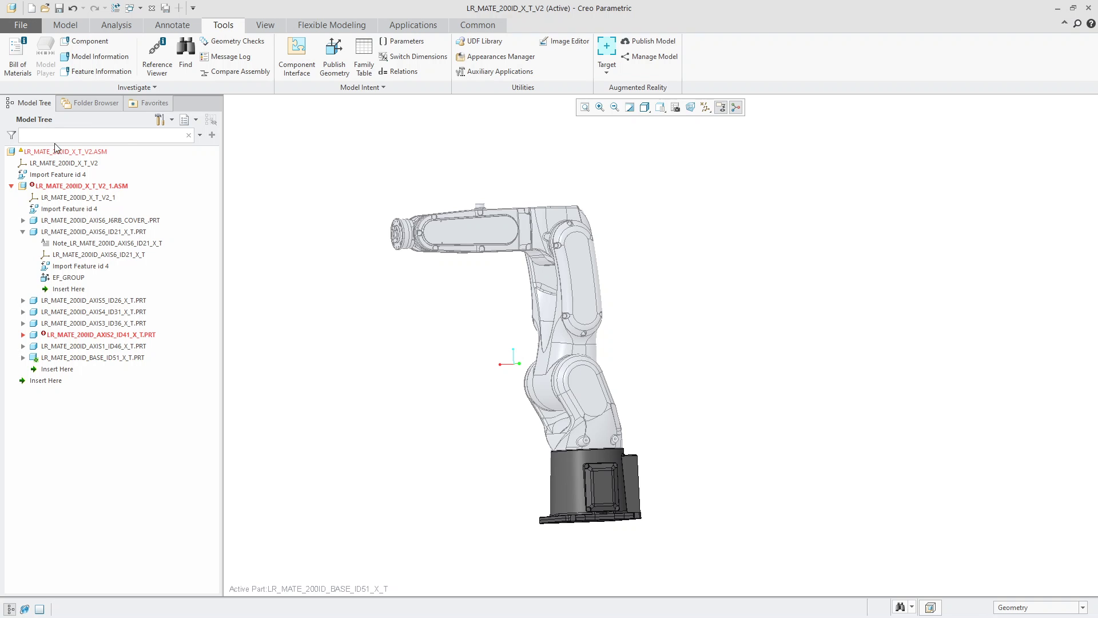
Step: Orbit to a near-front view and expand BASE_ID51_X_T.PRT to reveal RAIL_GROUP
{"action": "middle_click_drag", "start_coordinate": [776, 433], "coordinate": [776, 369]}
{"action": "mouse_move", "coordinate": [623, 472]}
{"action": "middle_mouse_down"}
{"action": "mouse_move", "coordinate": [422, 377]}
{"action": "mouse_move", "coordinate": [416, 436]}
{"action": "middle_mouse_up"}
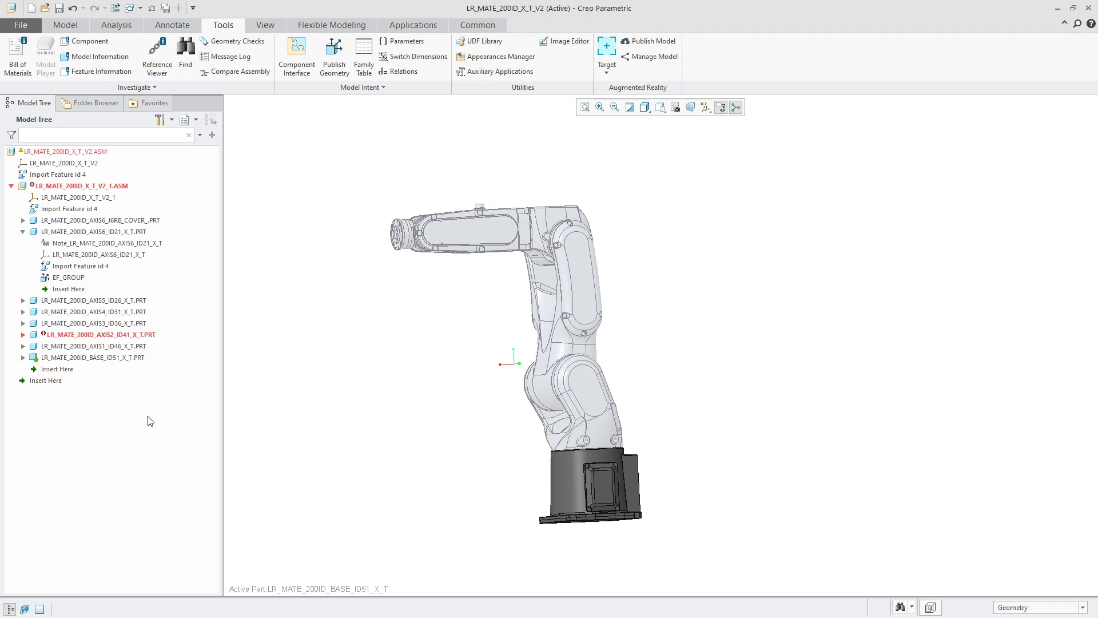
{"action": "left_click", "coordinate": [22, 358]}
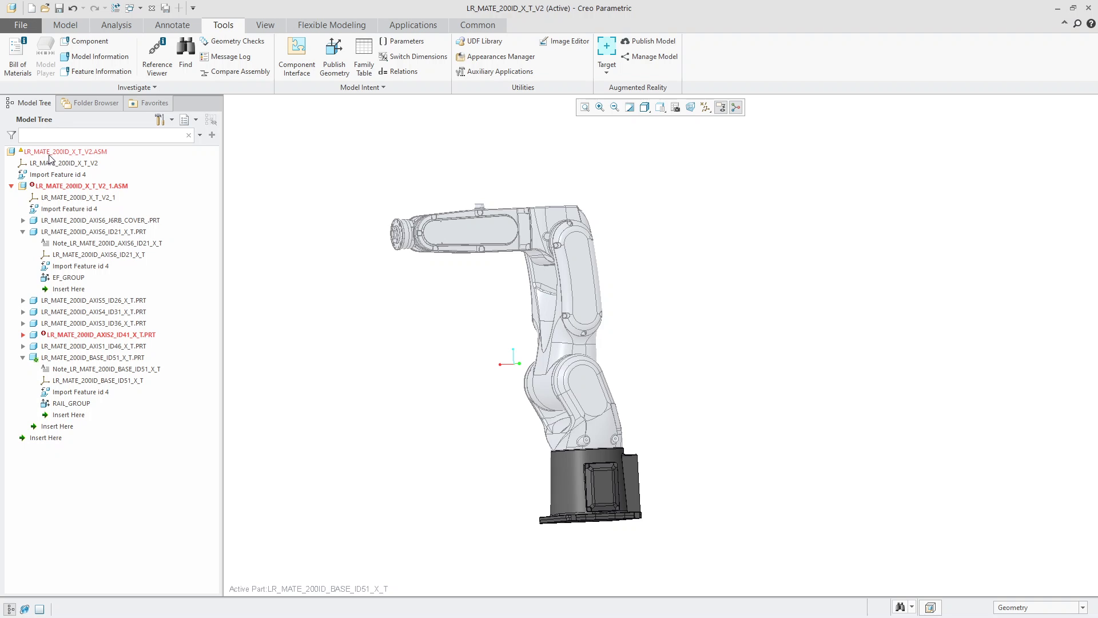
Step: Collapse the robot subassembly and activate the top-level assembly
{"action": "left_click", "coordinate": [11, 186]}
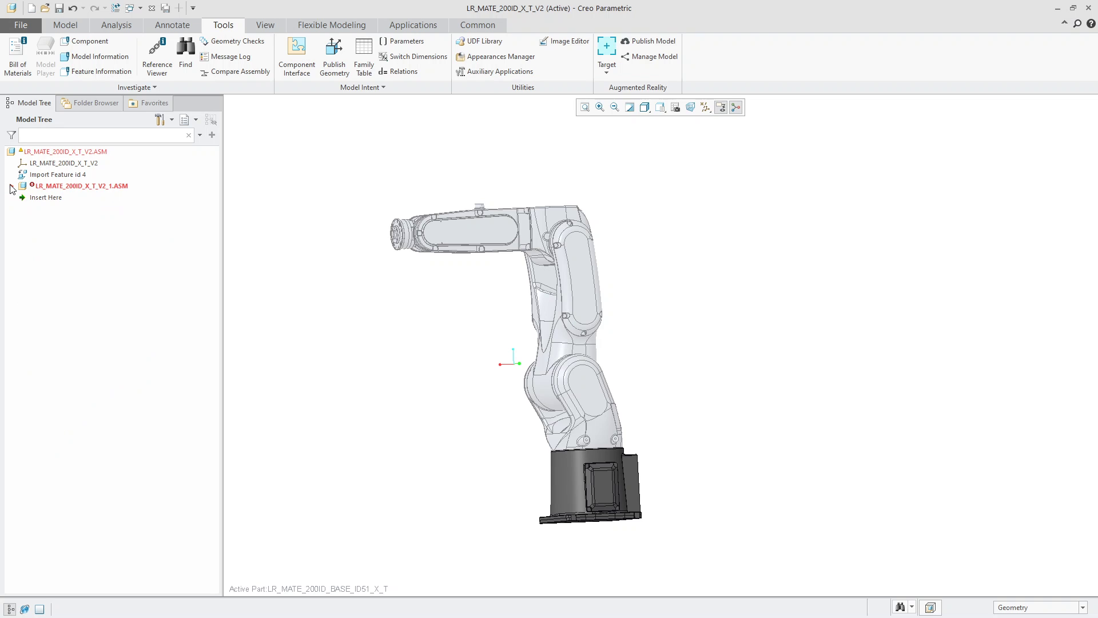
{"action": "right_click", "coordinate": [55, 154]}
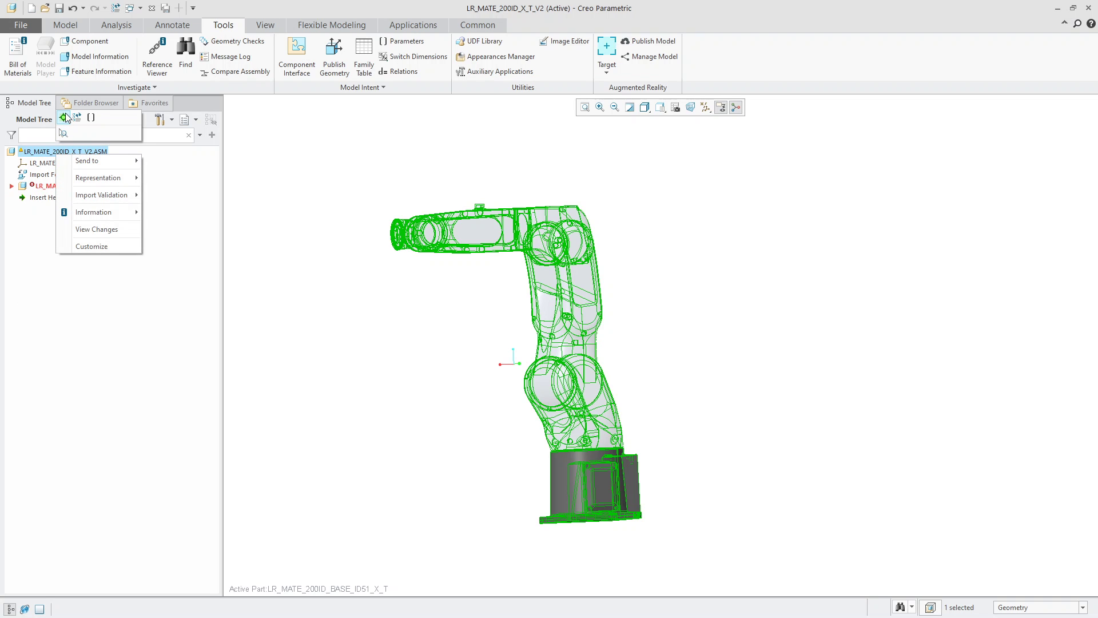
{"action": "left_click", "coordinate": [63, 117]}
{"action": "scroll", "coordinate": [366, 309], "scroll_direction": "down", "scroll_amount": 2}
{"action": "left_click", "coordinate": [366, 309]}
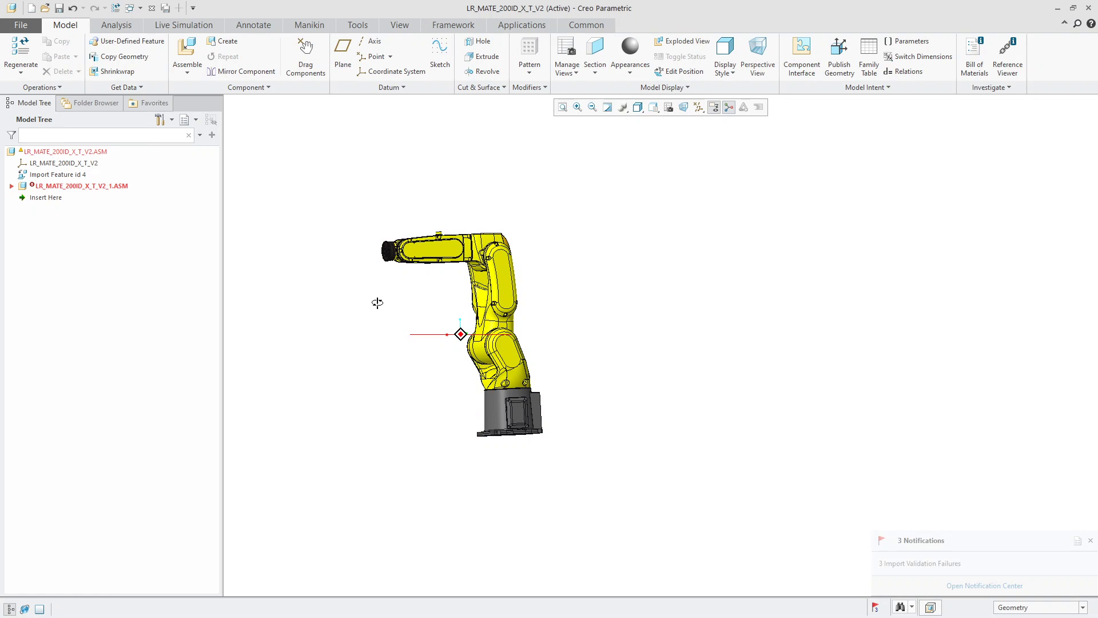
{"action": "middle_click_drag", "start_coordinate": [375, 303], "coordinate": [397, 326]}
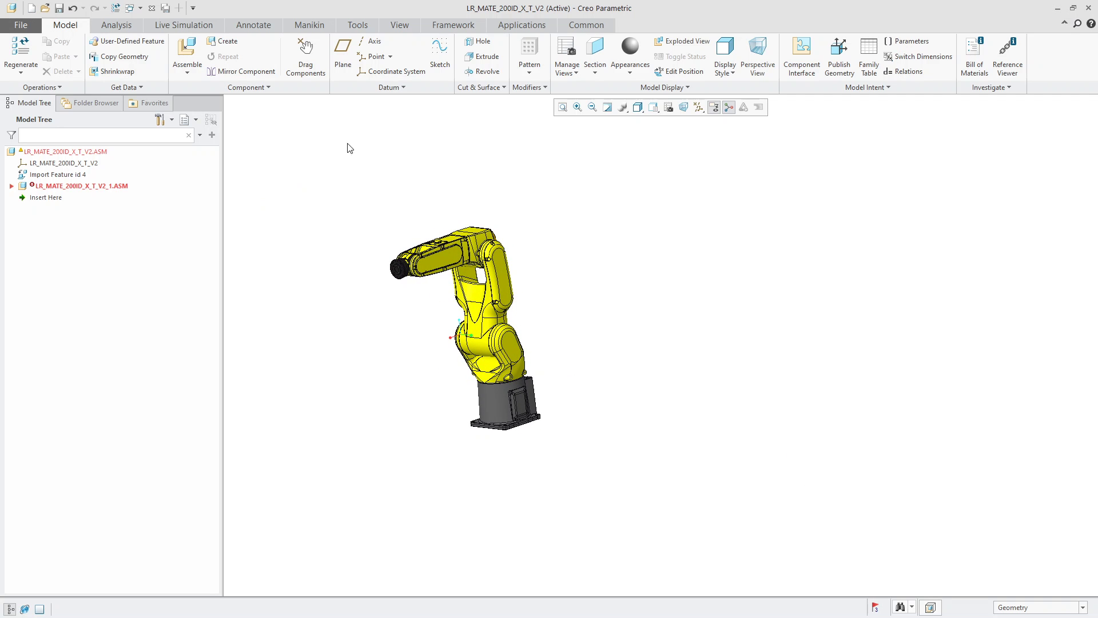
{"action": "scroll", "coordinate": [397, 140], "scroll_direction": "down", "scroll_amount": 3}
{"action": "scroll", "coordinate": [404, 146], "scroll_direction": "up", "scroll_amount": 4}
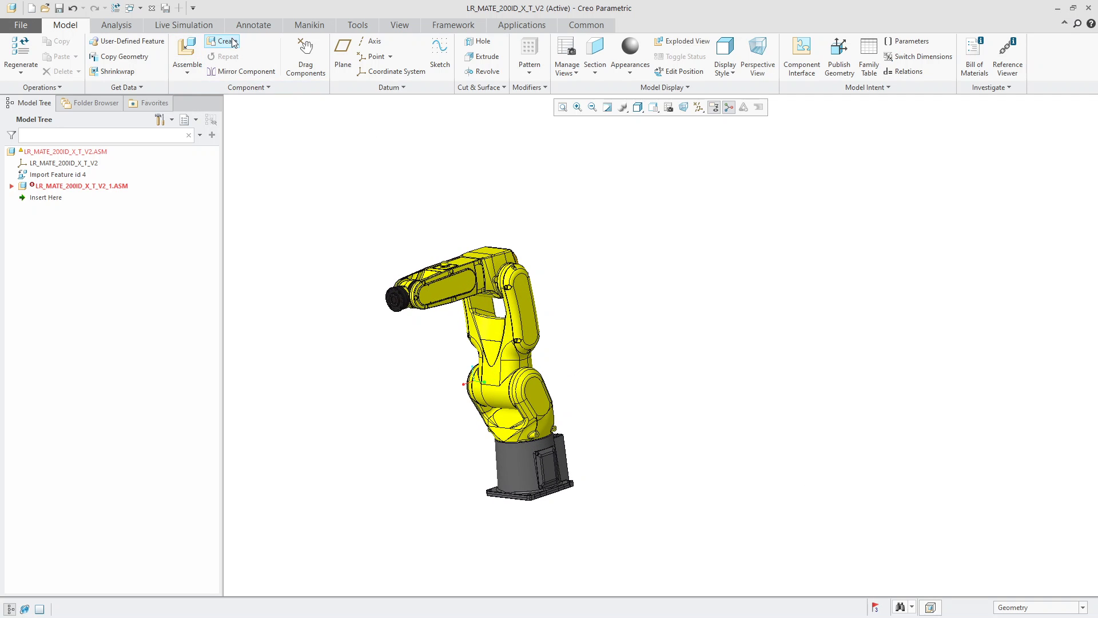
Step: Create a new solid part EF_PLATE copied from inlbs_part_solid.prt
{"action": "left_click", "coordinate": [212, 41]}
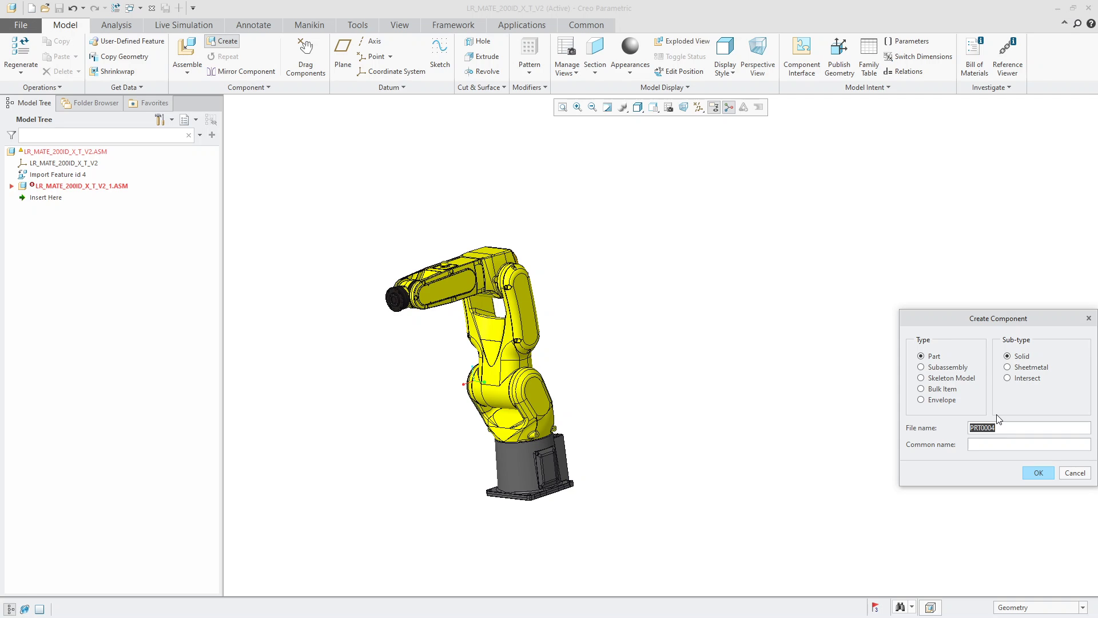
{"action": "type", "text": "EF_PLATE"}
{"action": "left_click", "coordinate": [1038, 472]}
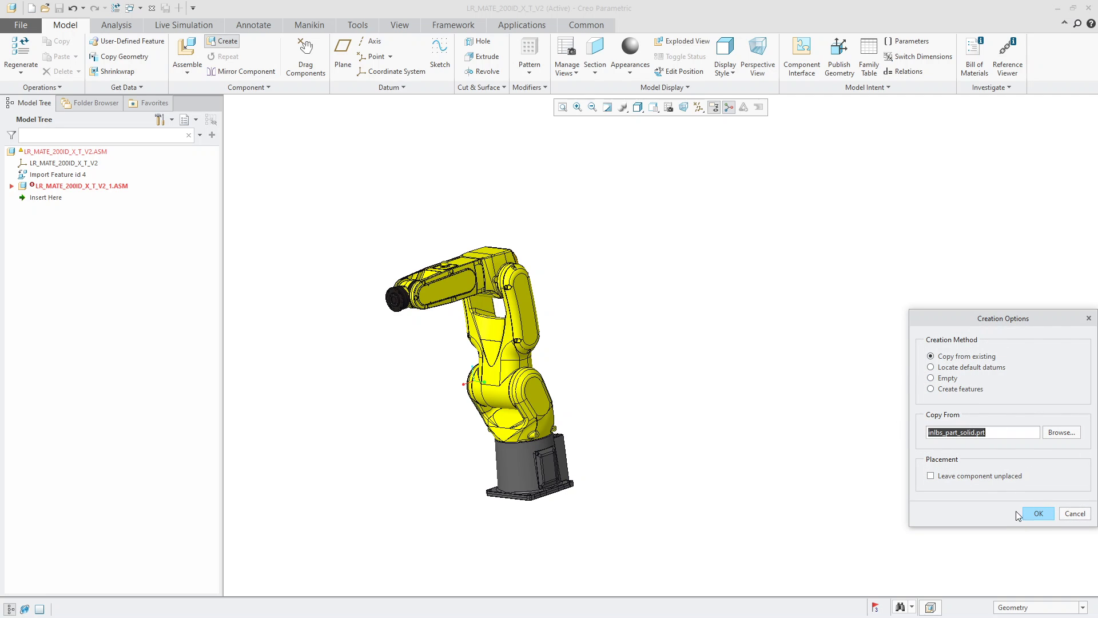
{"action": "left_click", "coordinate": [1038, 514]}
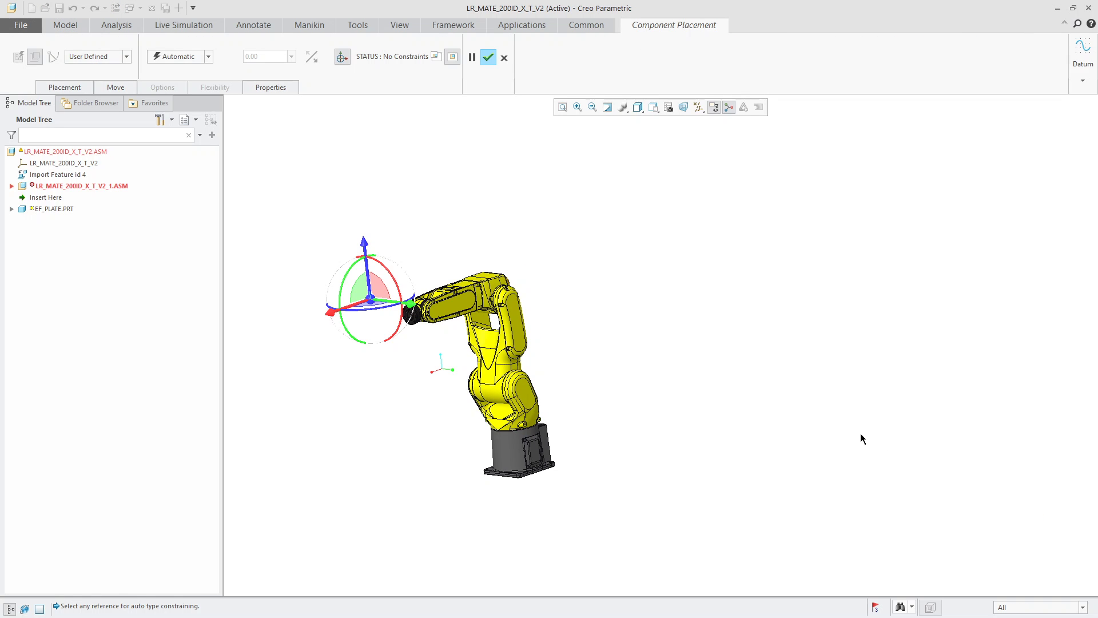
Step: Fix EF_PLATE with a Default constraint and complete its placement in the assembly
{"action": "left_click", "coordinate": [175, 58]}
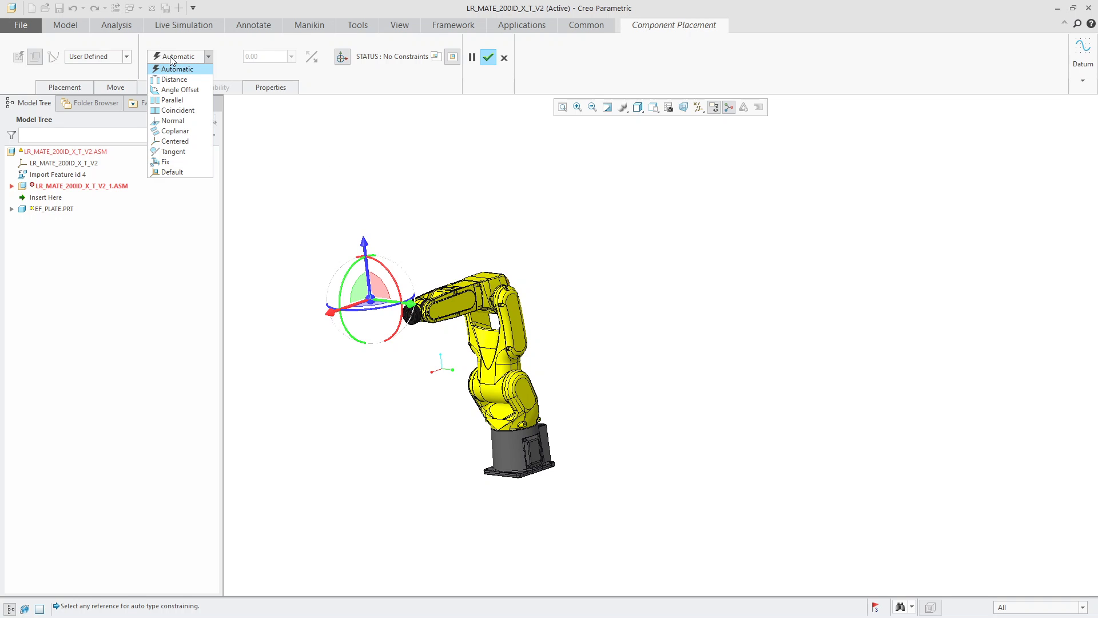
{"action": "left_click", "coordinate": [175, 173]}
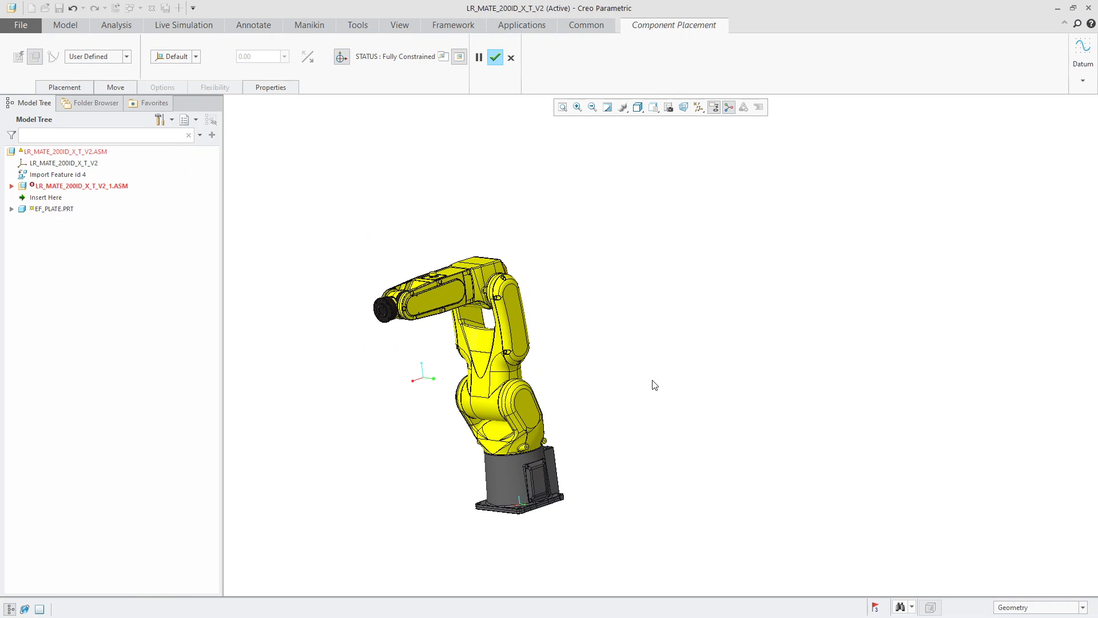
{"action": "middle_click_drag", "start_coordinate": [655, 385], "coordinate": [548, 468]}
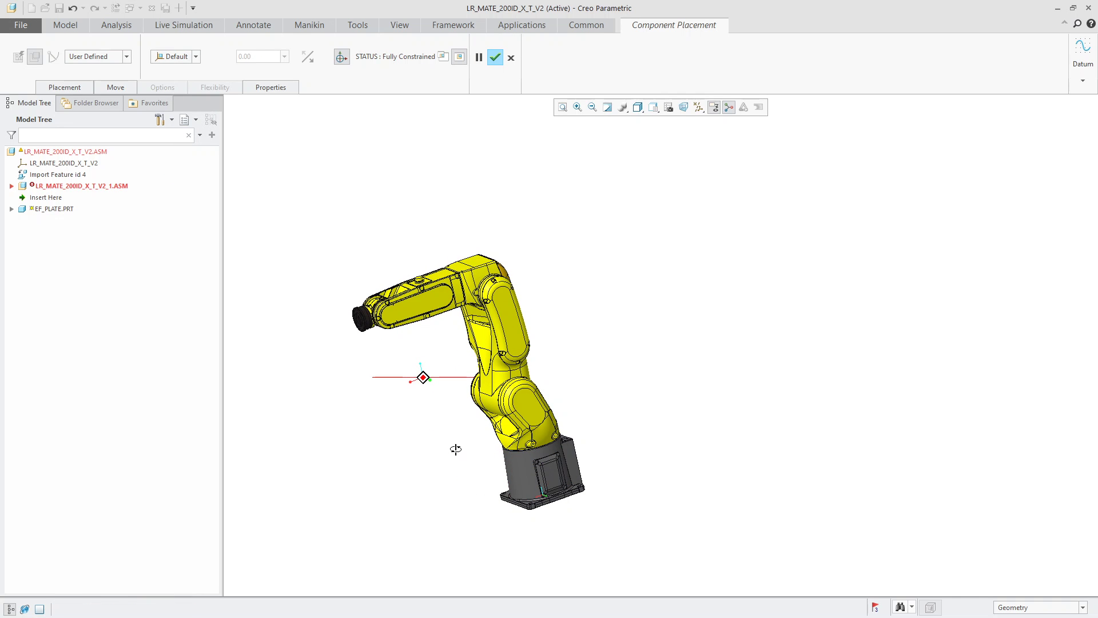
{"action": "mouse_move", "coordinate": [455, 447]}
{"action": "middle_mouse_down"}
{"action": "mouse_move", "coordinate": [450, 459]}
{"action": "mouse_move", "coordinate": [453, 432]}
{"action": "mouse_move", "coordinate": [461, 442]}
{"action": "middle_mouse_up"}
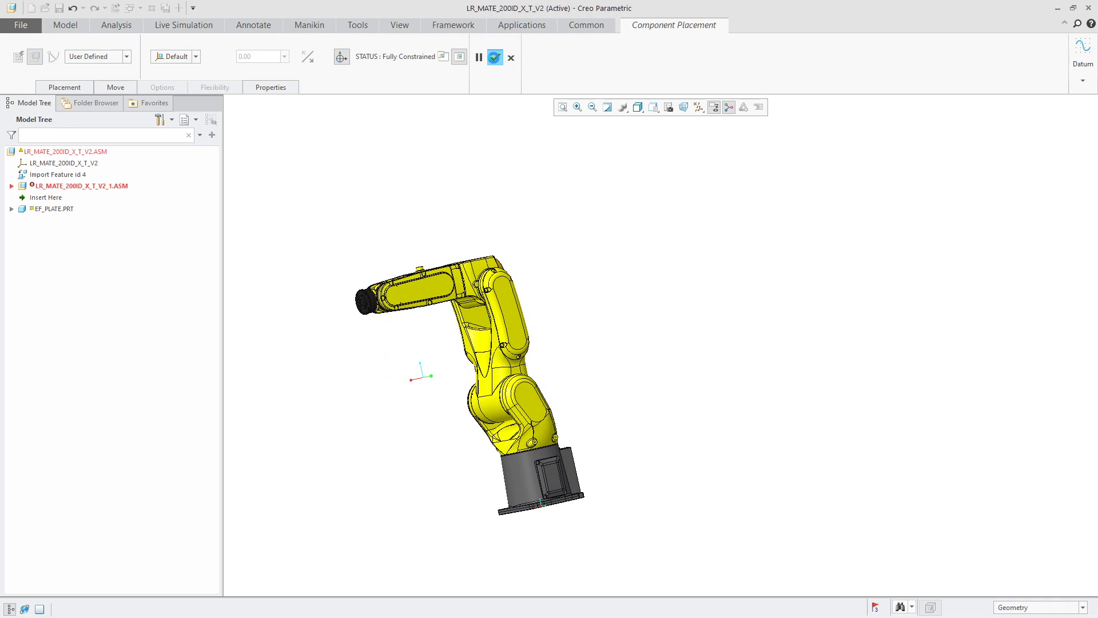
{"action": "left_click", "coordinate": [495, 57]}
{"action": "mouse_move", "coordinate": [603, 350]}
{"action": "middle_mouse_down"}
{"action": "mouse_move", "coordinate": [660, 341]}
{"action": "mouse_move", "coordinate": [620, 317]}
{"action": "mouse_move", "coordinate": [640, 334]}
{"action": "mouse_move", "coordinate": [628, 355]}
{"action": "mouse_move", "coordinate": [615, 353]}
{"action": "middle_mouse_up"}
{"action": "scroll", "coordinate": [572, 299], "scroll_direction": "down", "scroll_amount": 1}
{"action": "scroll", "coordinate": [580, 299], "scroll_direction": "up", "scroll_amount": 1}
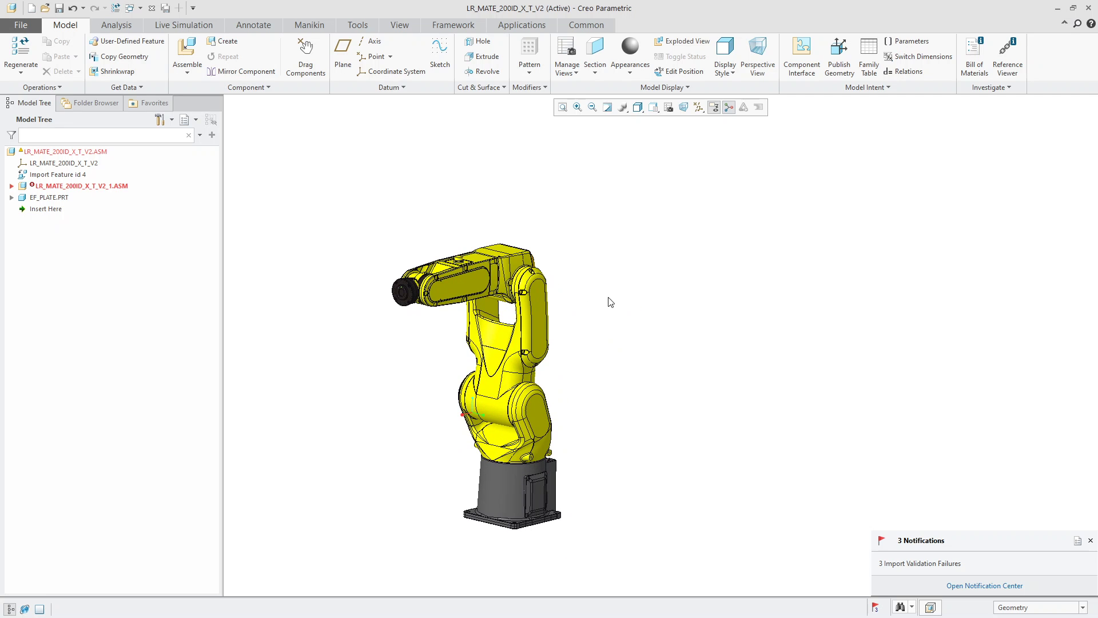
Step: Make EF_PLATE the active part in the assembly
{"action": "right_click", "coordinate": [53, 198]}
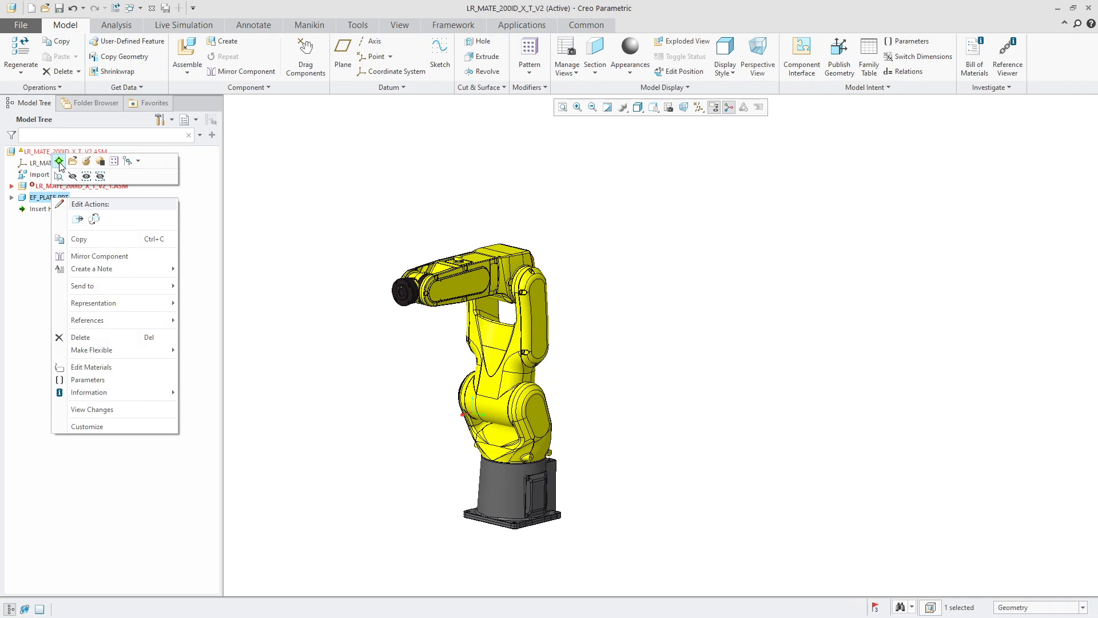
{"action": "left_click", "coordinate": [60, 162]}
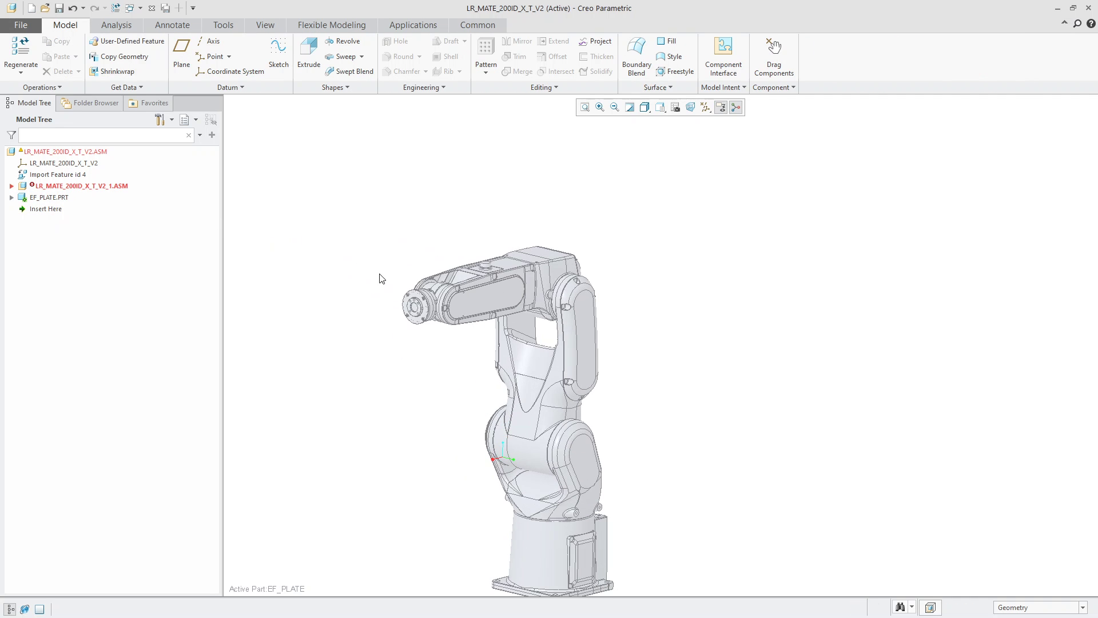
{"action": "scroll", "coordinate": [413, 304], "scroll_direction": "up", "scroll_amount": 3}
{"action": "scroll", "coordinate": [559, 395], "scroll_direction": "down", "scroll_amount": 2}
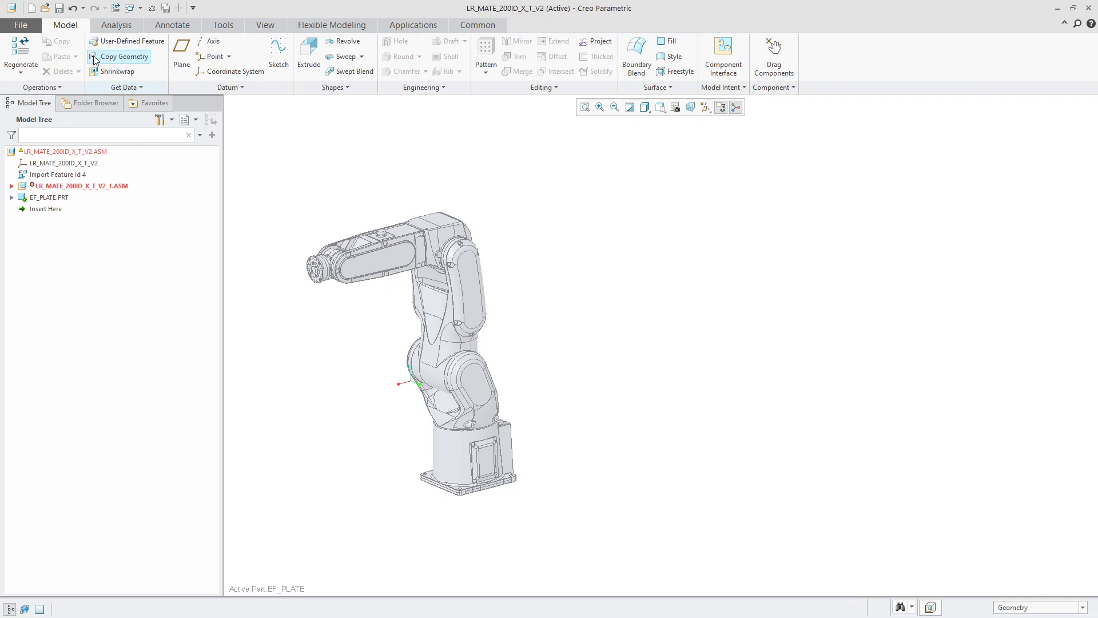
Step: Copy the robot subassembly's EF_GROUP published geometry into EF_PLATE
{"action": "left_click", "coordinate": [120, 60]}
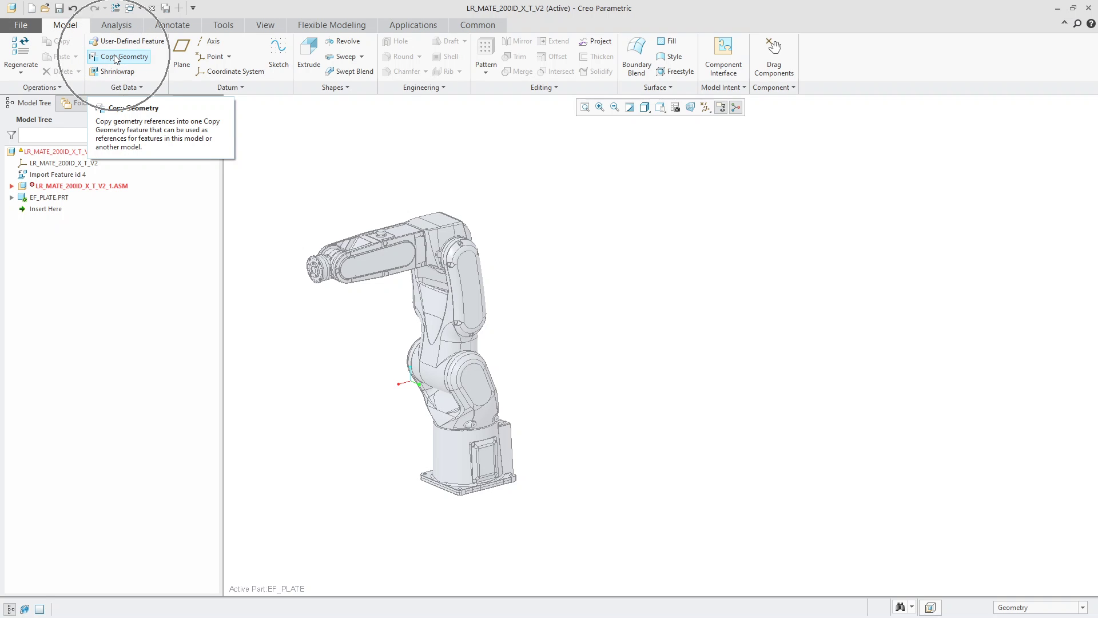
{"action": "left_click", "coordinate": [116, 59]}
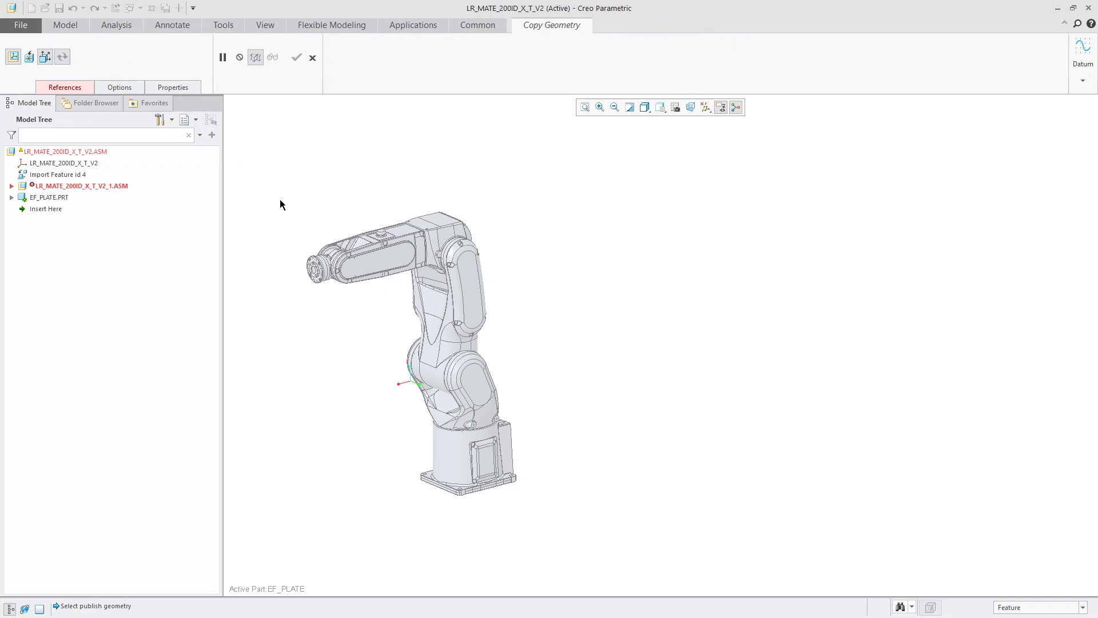
{"action": "scroll", "coordinate": [430, 320], "scroll_direction": "down", "scroll_amount": 5}
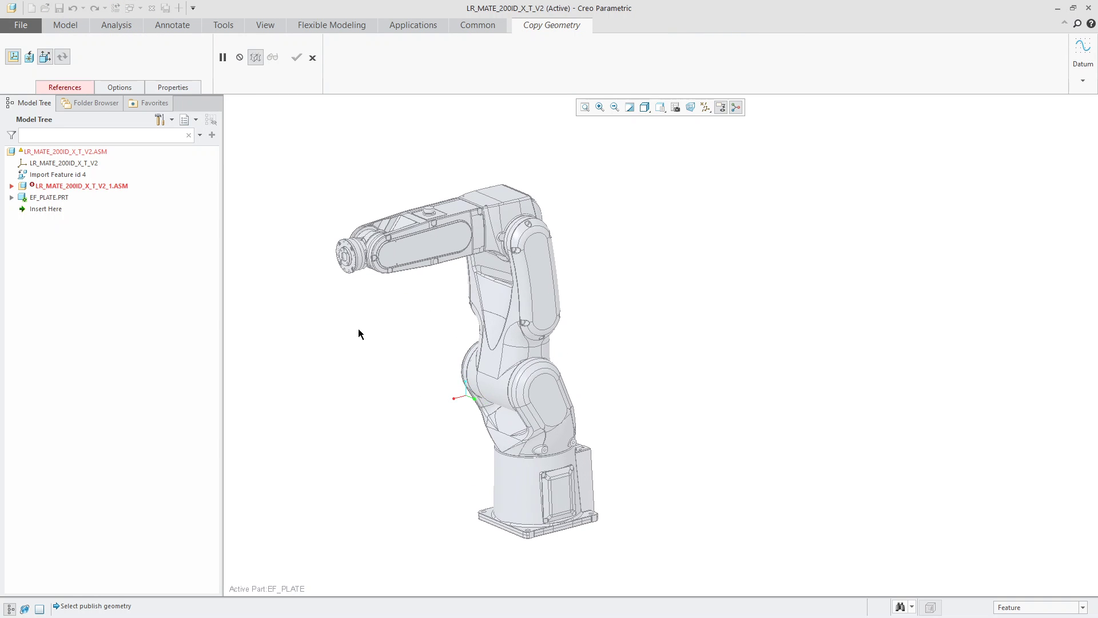
{"action": "scroll", "coordinate": [387, 234], "scroll_direction": "down", "scroll_amount": 4}
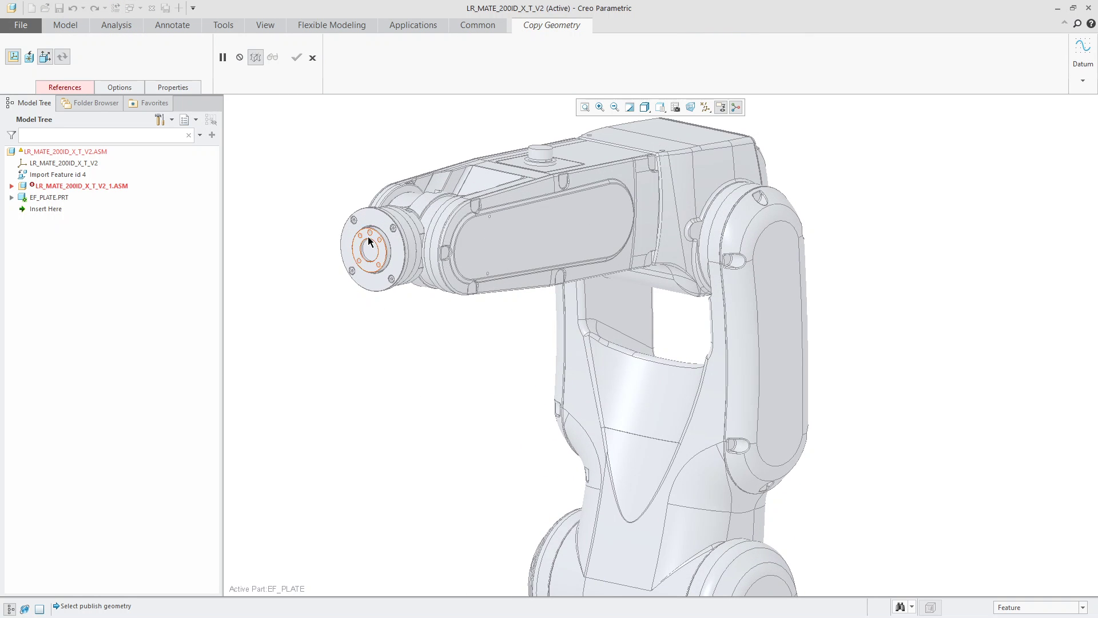
{"action": "scroll", "coordinate": [369, 239], "scroll_direction": "down", "scroll_amount": 3}
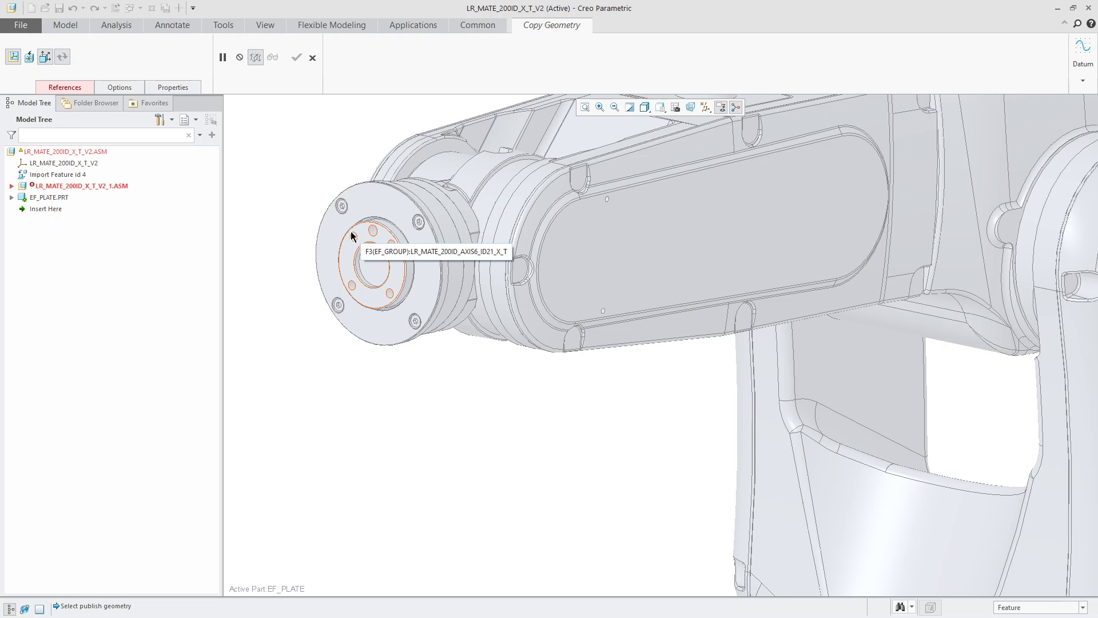
{"action": "left_click", "coordinate": [11, 186]}
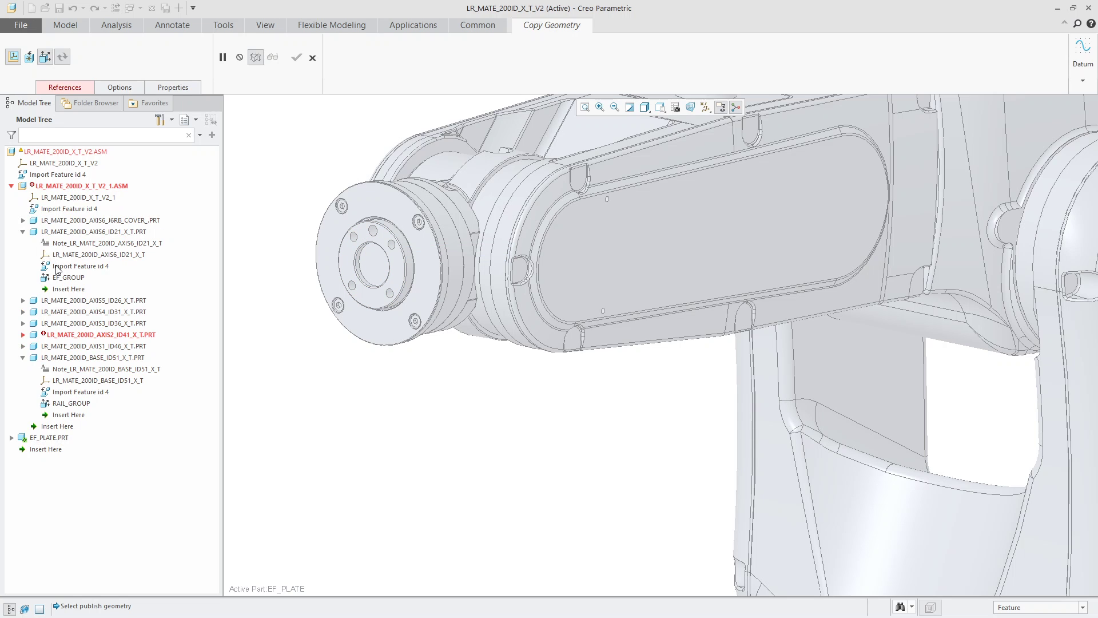
{"action": "left_click", "coordinate": [68, 278]}
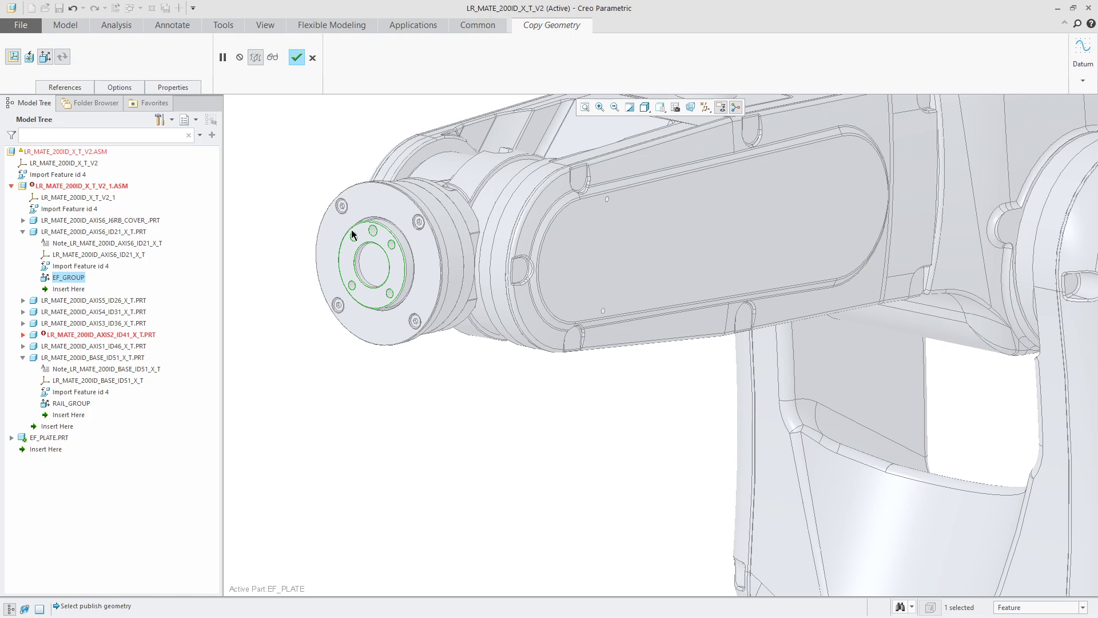
{"action": "scroll", "coordinate": [370, 258], "scroll_direction": "up", "scroll_amount": 5}
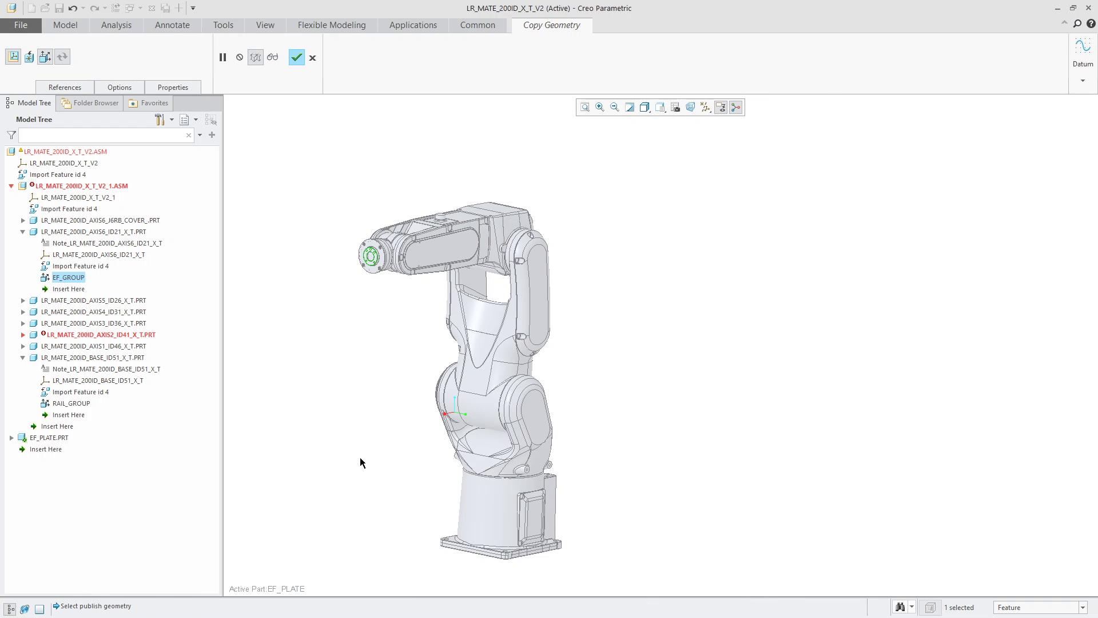
{"action": "middle_click_drag", "start_coordinate": [622, 365], "coordinate": [493, 376]}
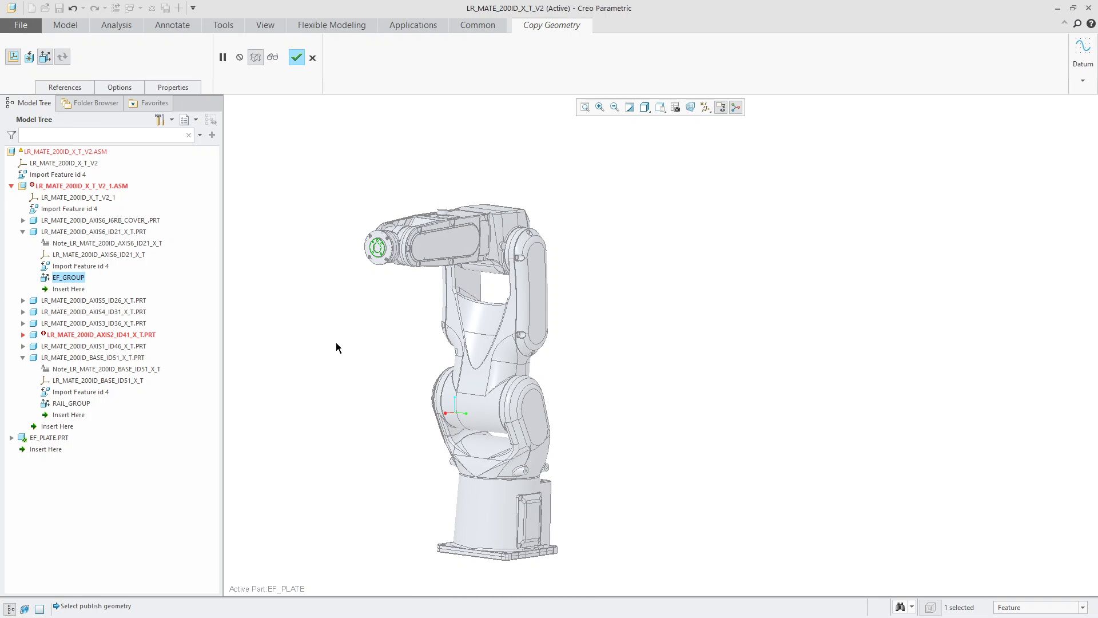
{"action": "scroll", "coordinate": [337, 343], "scroll_direction": "down", "scroll_amount": 2}
{"action": "middle_click_drag", "start_coordinate": [391, 346], "coordinate": [372, 351]}
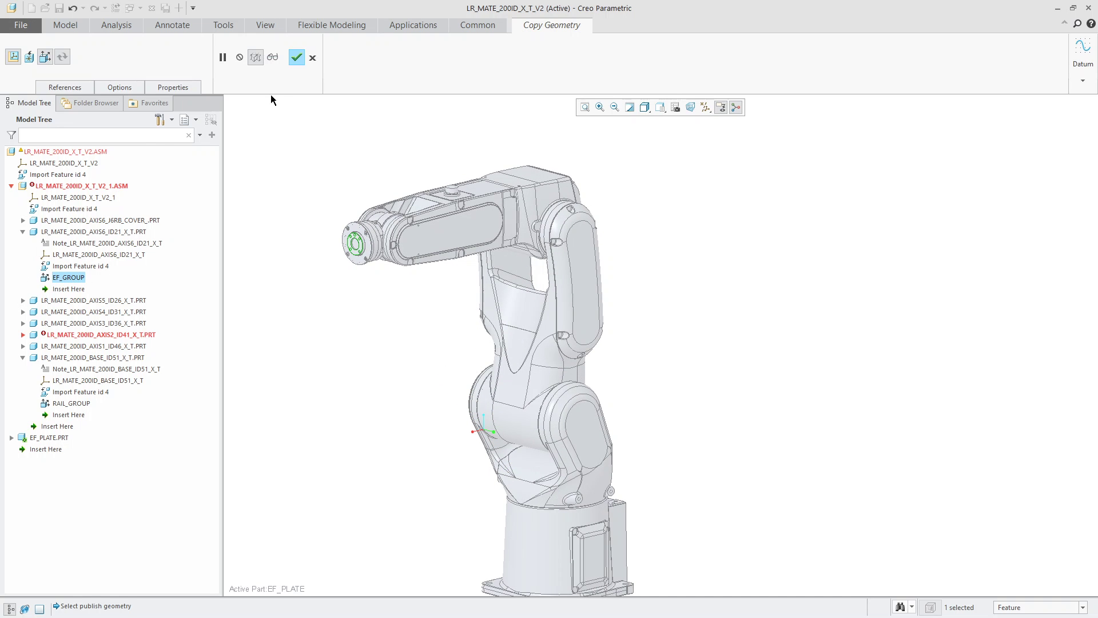
{"action": "left_click", "coordinate": [296, 57]}
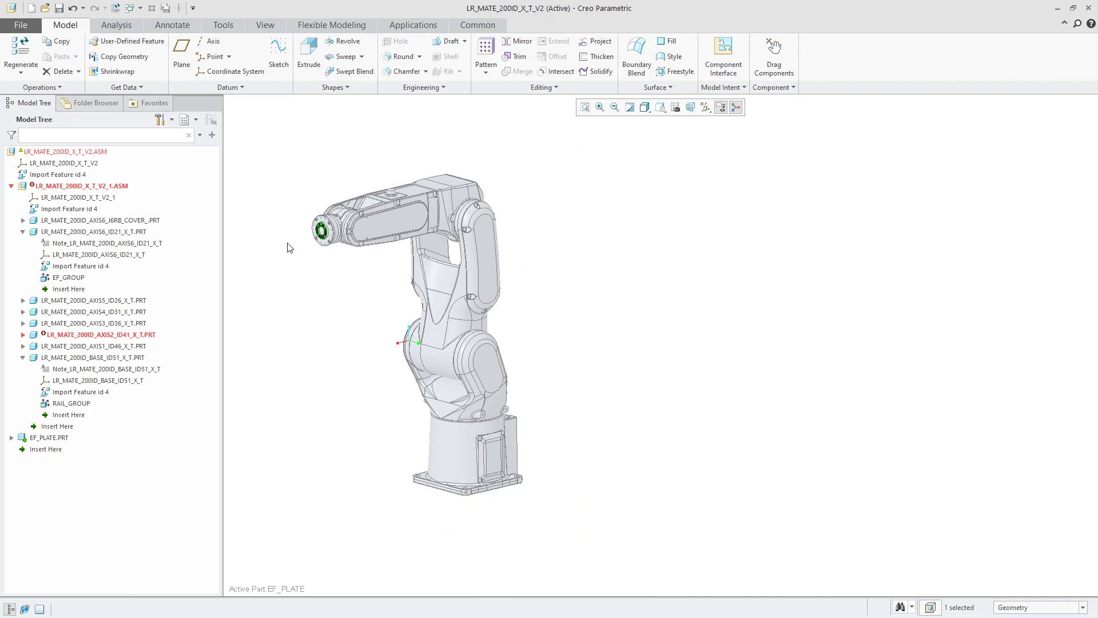
{"action": "scroll", "coordinate": [289, 247], "scroll_direction": "up", "scroll_amount": 5}
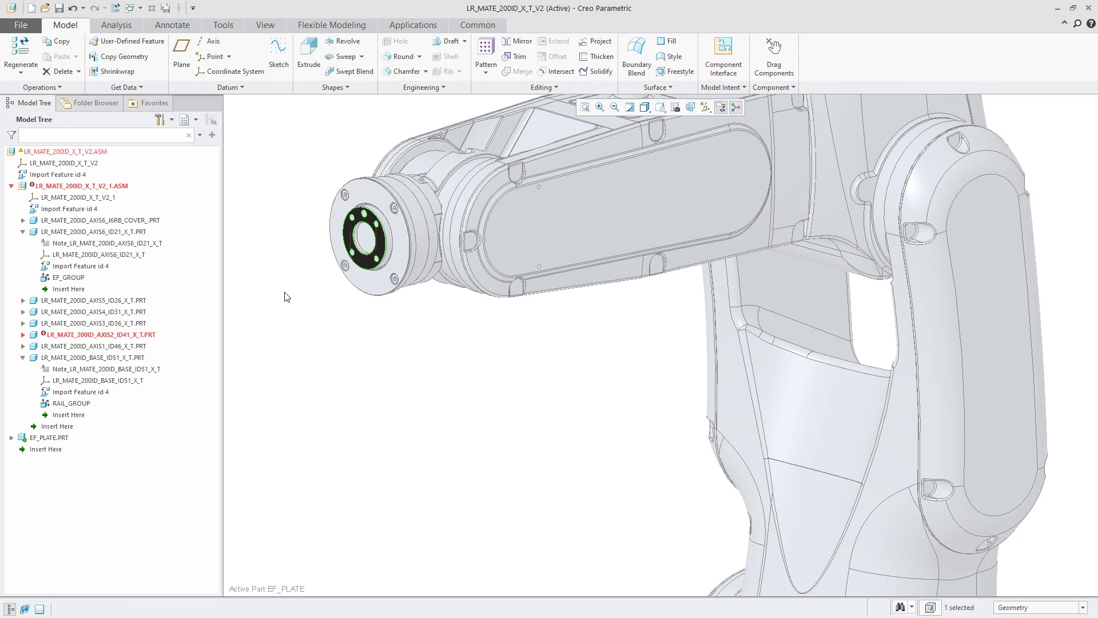
{"action": "scroll", "coordinate": [361, 223], "scroll_direction": "down", "scroll_amount": 3}
{"action": "scroll", "coordinate": [361, 223], "scroll_direction": "up", "scroll_amount": 3}
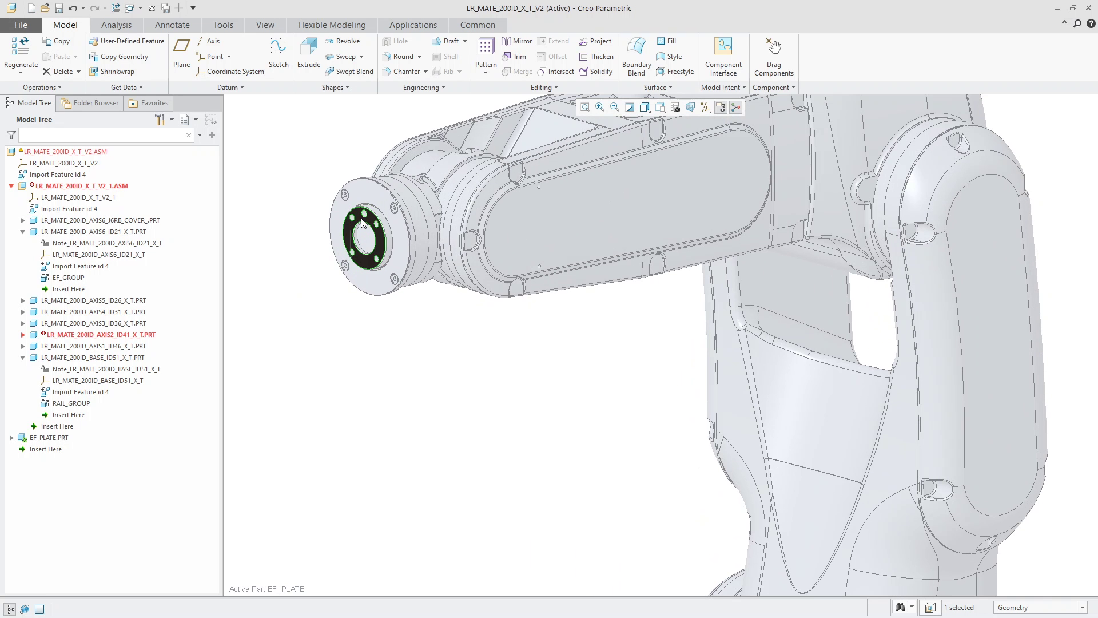
{"action": "right_click", "coordinate": [50, 440]}
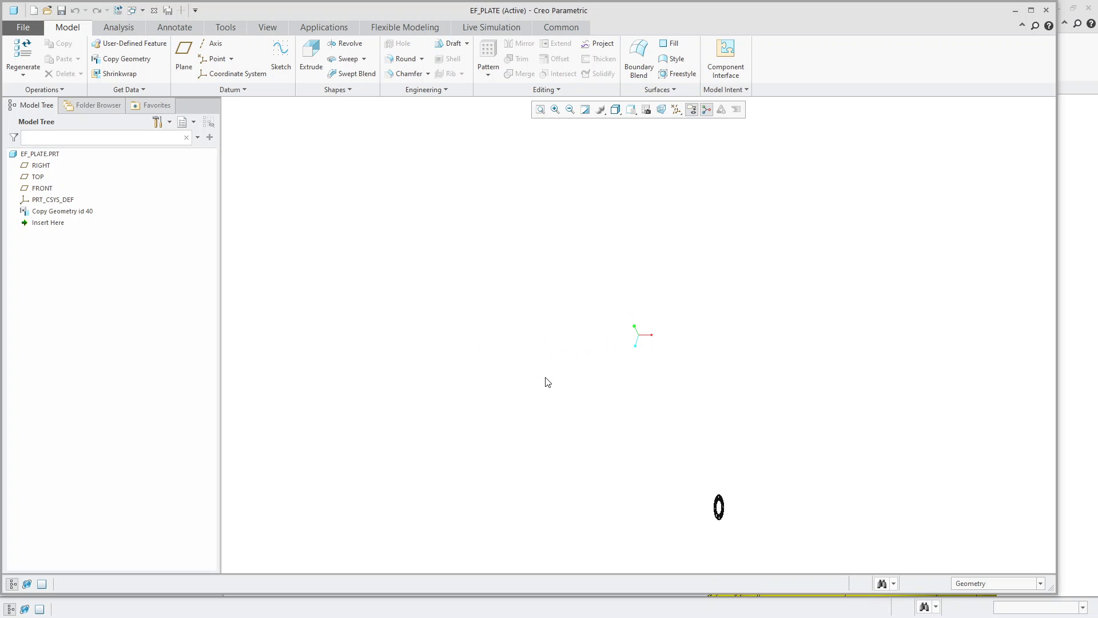
{"action": "middle_click_drag", "start_coordinate": [548, 383], "coordinate": [421, 201]}
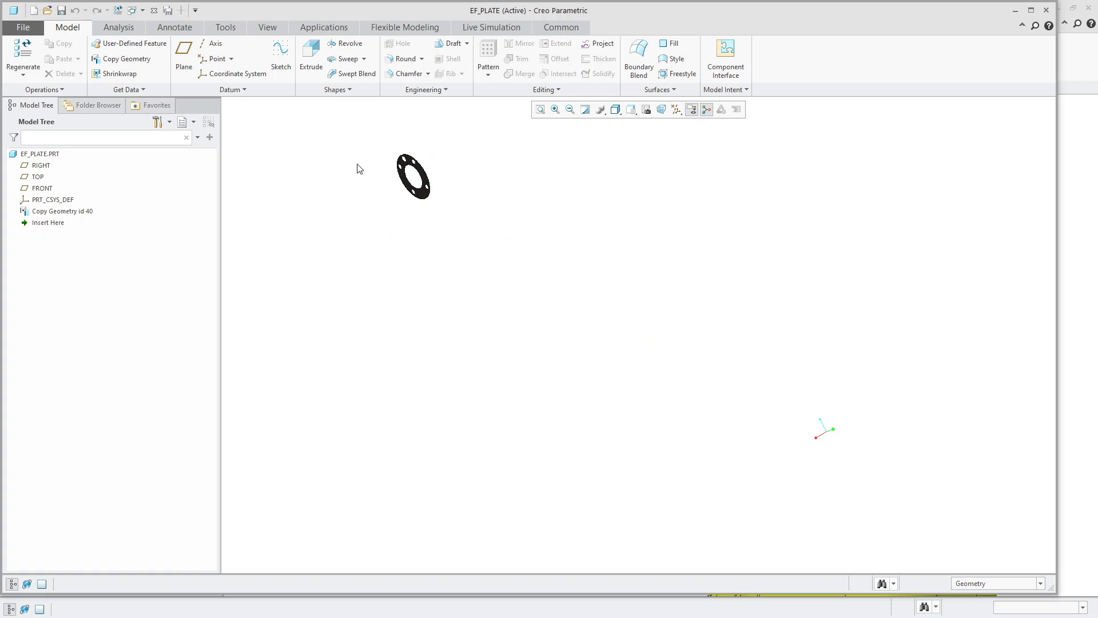
{"action": "left_click", "coordinate": [1015, 12]}
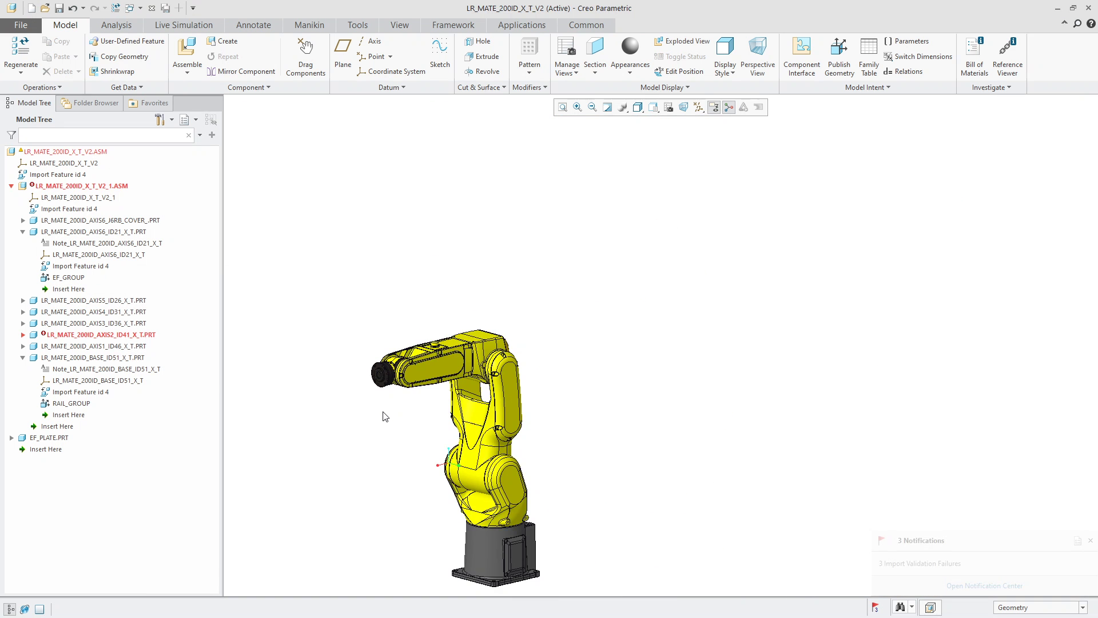
{"action": "scroll", "coordinate": [382, 417], "scroll_direction": "down", "scroll_amount": 2}
{"action": "scroll", "coordinate": [383, 416], "scroll_direction": "up", "scroll_amount": 3}
{"action": "scroll", "coordinate": [382, 417], "scroll_direction": "down", "scroll_amount": 5}
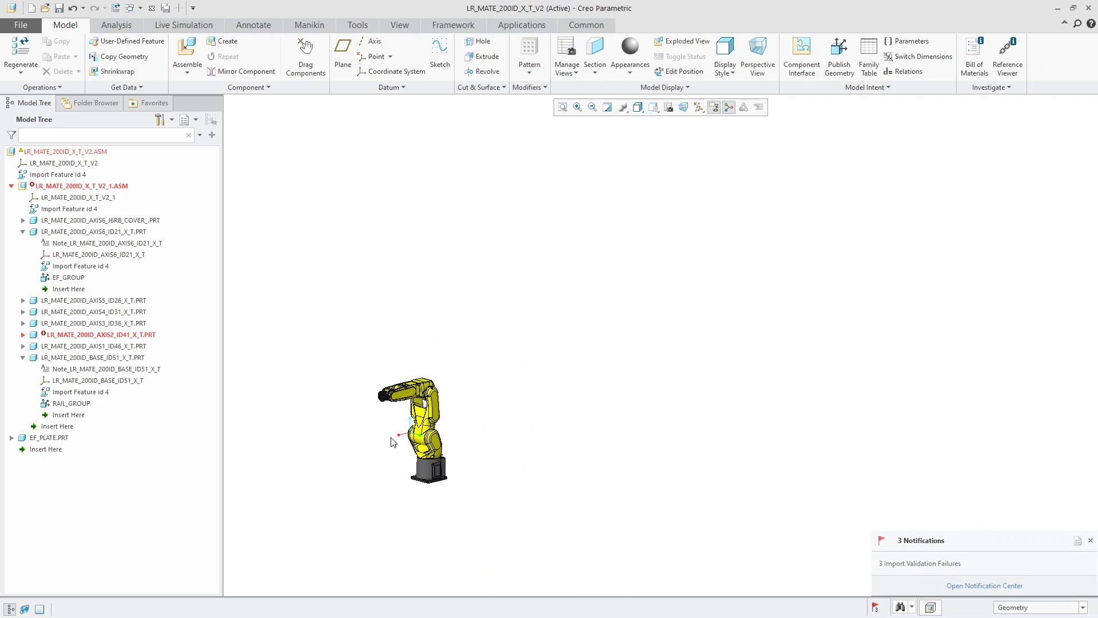
{"action": "scroll", "coordinate": [395, 454], "scroll_direction": "up", "scroll_amount": 3}
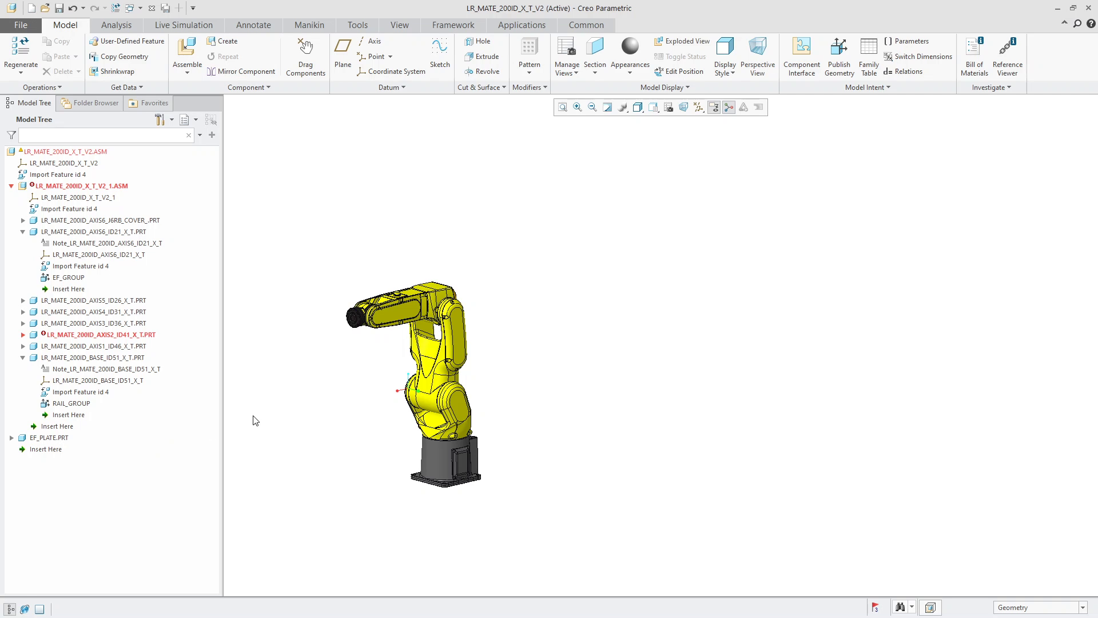
{"action": "left_click", "coordinate": [24, 30]}
Step: Create a new solid part named RAIL_PLACEMENT and maximize its window
{"action": "left_click", "coordinate": [40, 47]}
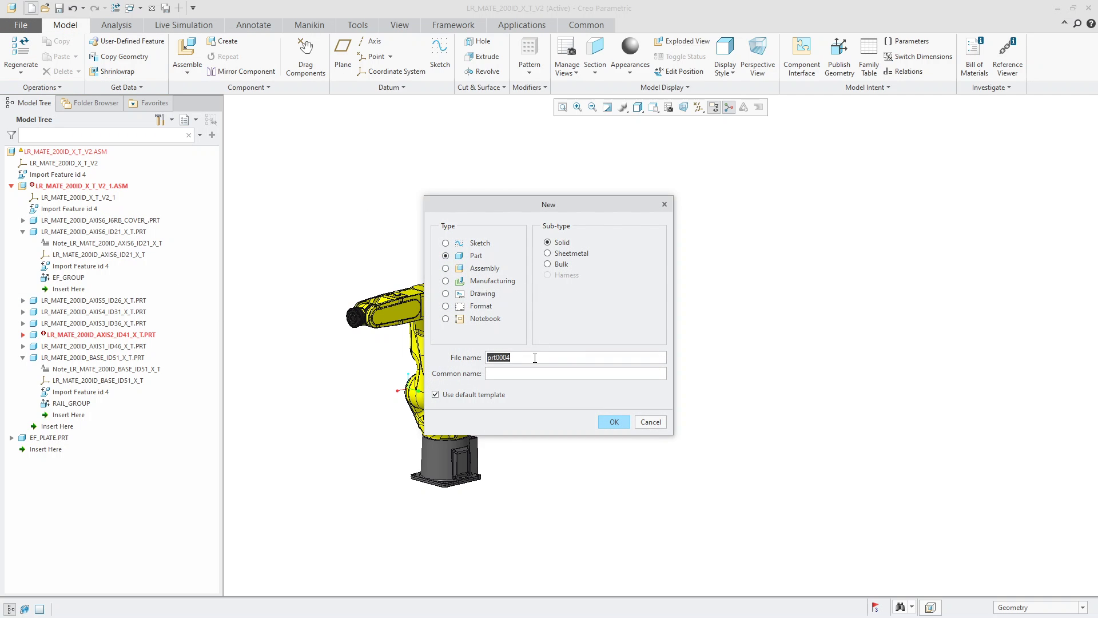
{"action": "type", "text": "RA"}
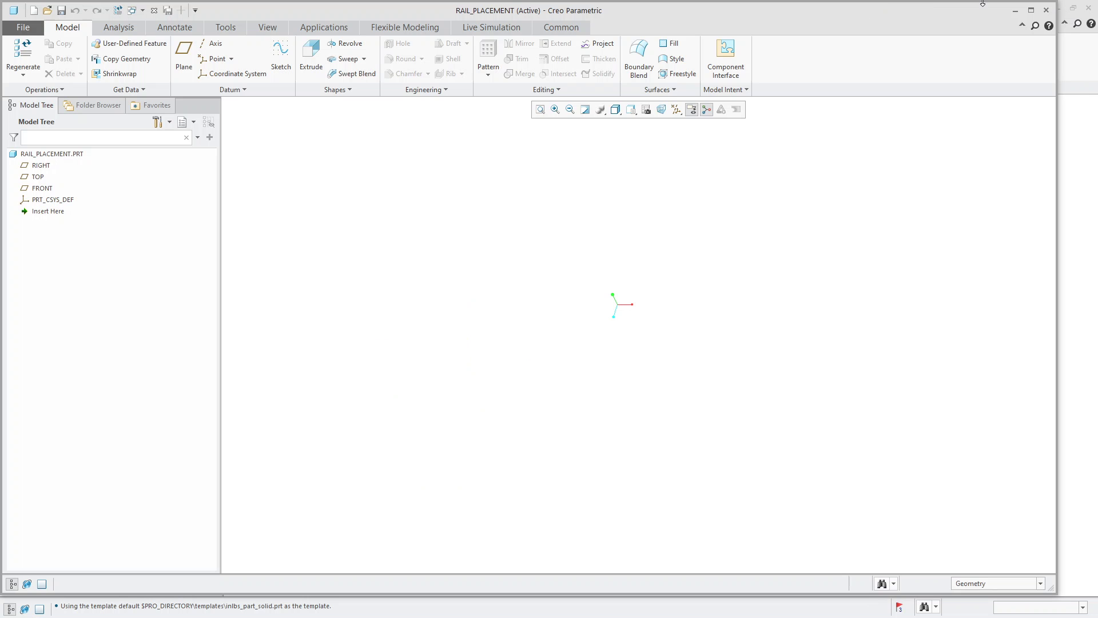
{"action": "left_click", "coordinate": [1031, 11]}
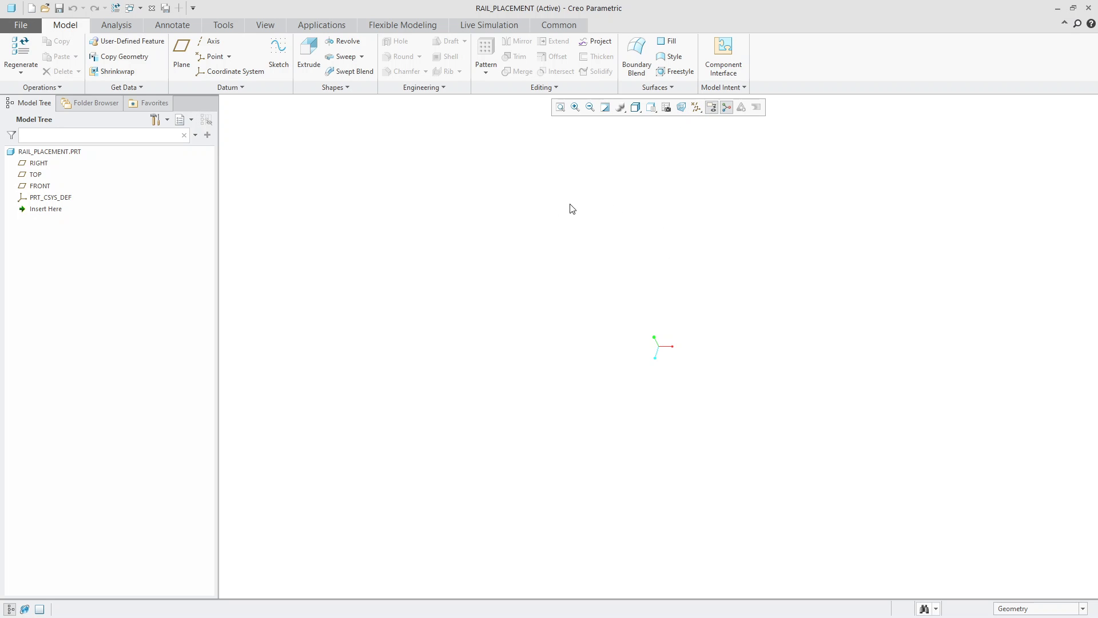
Step: Start a Copy Geometry referencing the in-session part lr_mate_200id_base_id51_x_t.prt
{"action": "left_click", "coordinate": [108, 60]}
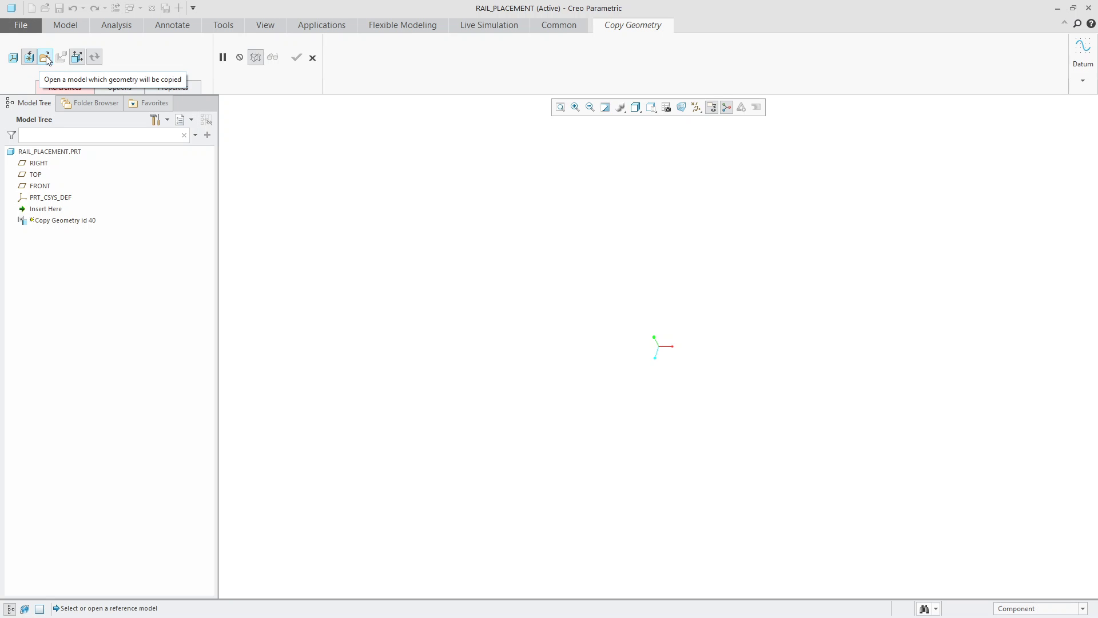
{"action": "left_click", "coordinate": [45, 57]}
{"action": "left_click_drag", "start_coordinate": [843, 166], "coordinate": [667, 172]}
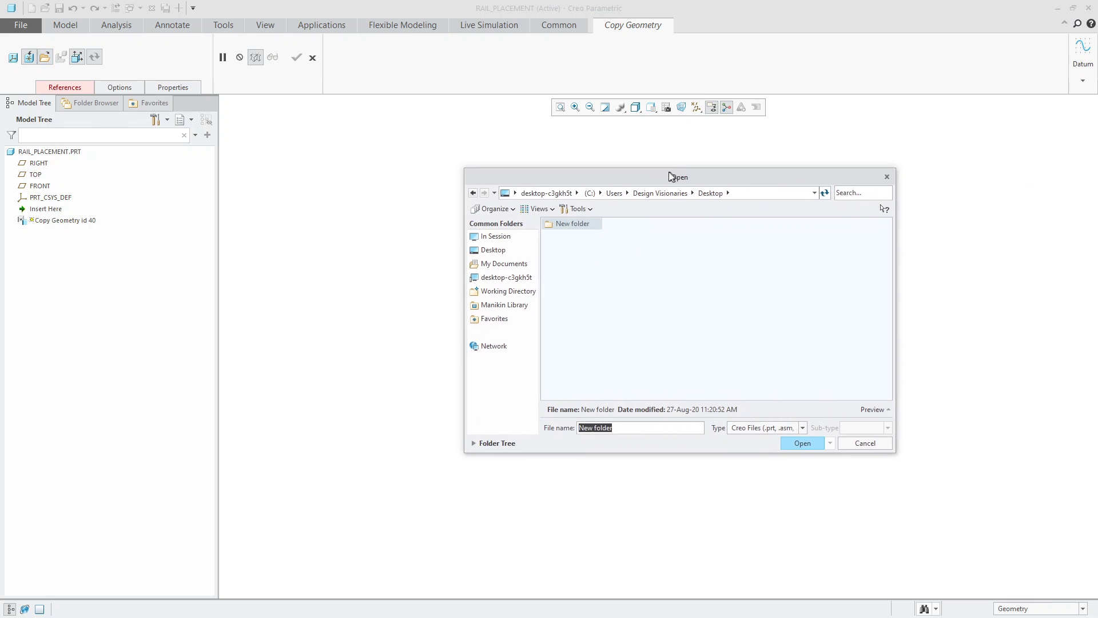
{"action": "left_click", "coordinate": [508, 237]}
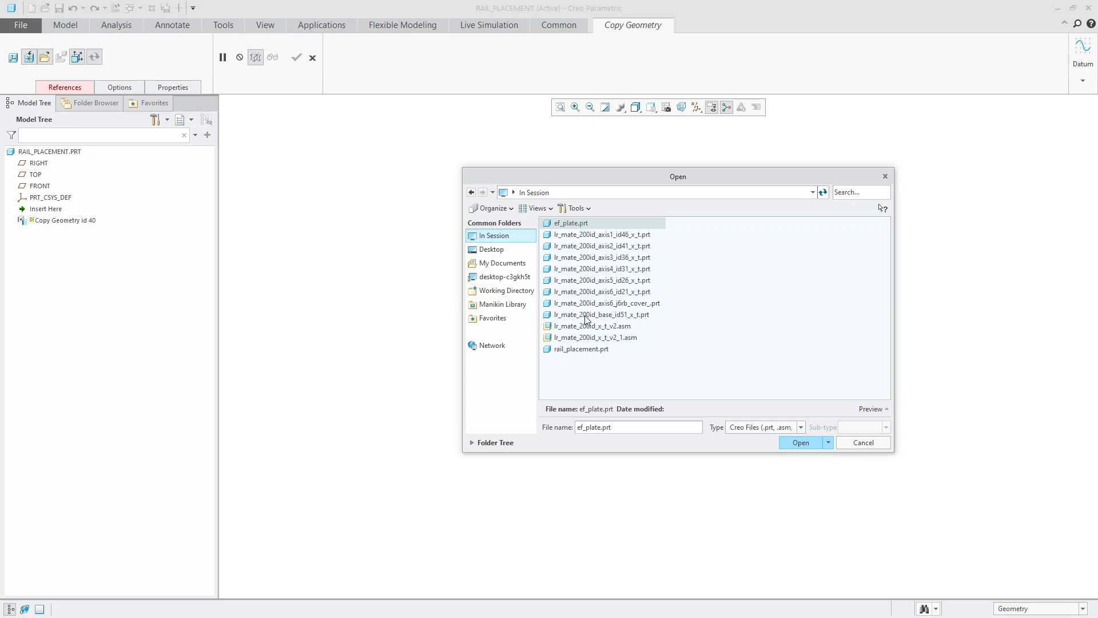
{"action": "left_click", "coordinate": [631, 317]}
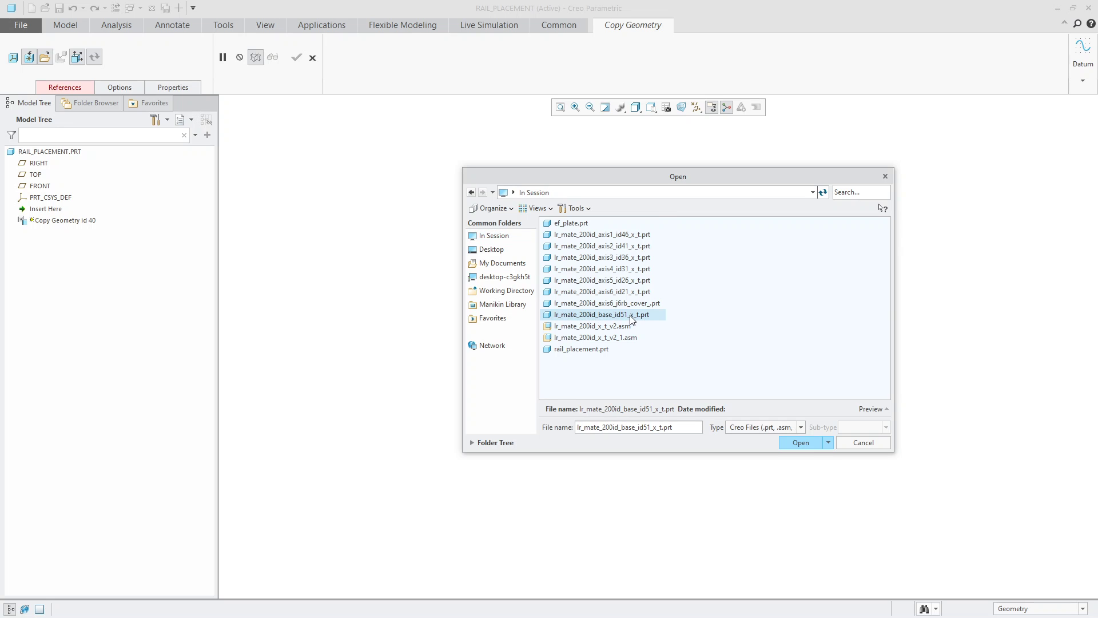
{"action": "left_click", "coordinate": [803, 445]}
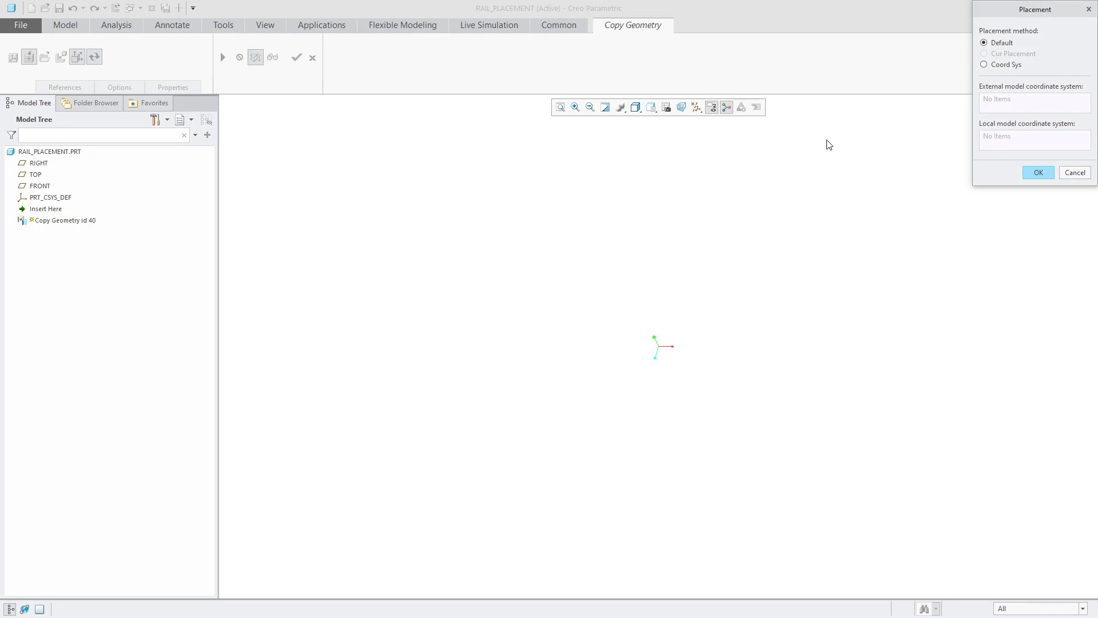
Step: Keep Default placement for the referenced base part and confirm it
{"action": "left_click_drag", "start_coordinate": [1008, 14], "coordinate": [796, 203]}
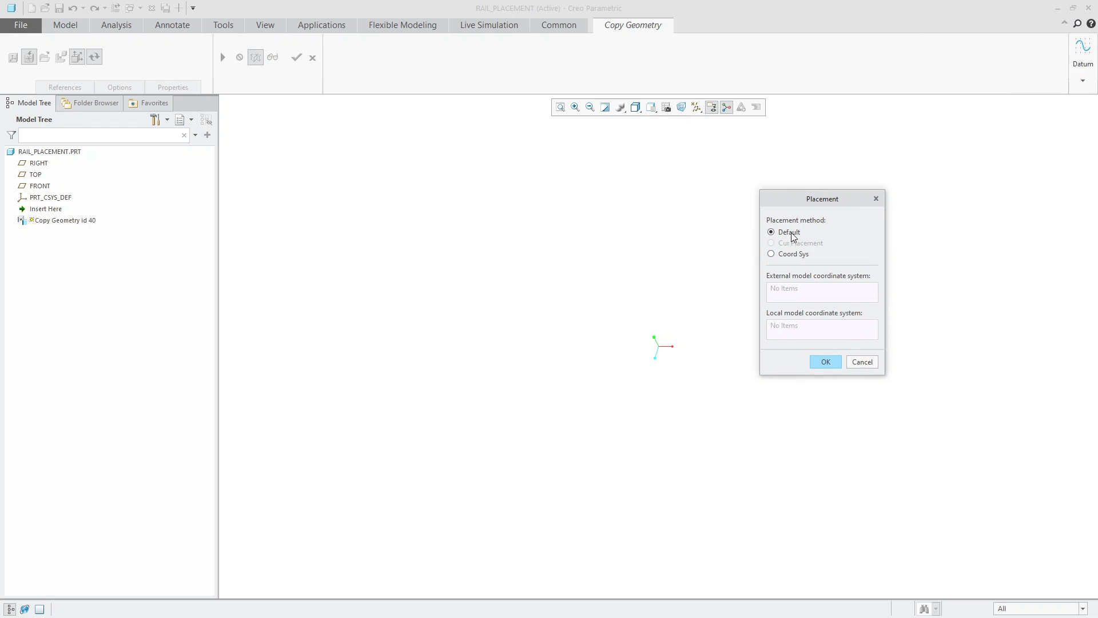
{"action": "left_click_drag", "start_coordinate": [813, 201], "coordinate": [796, 166]}
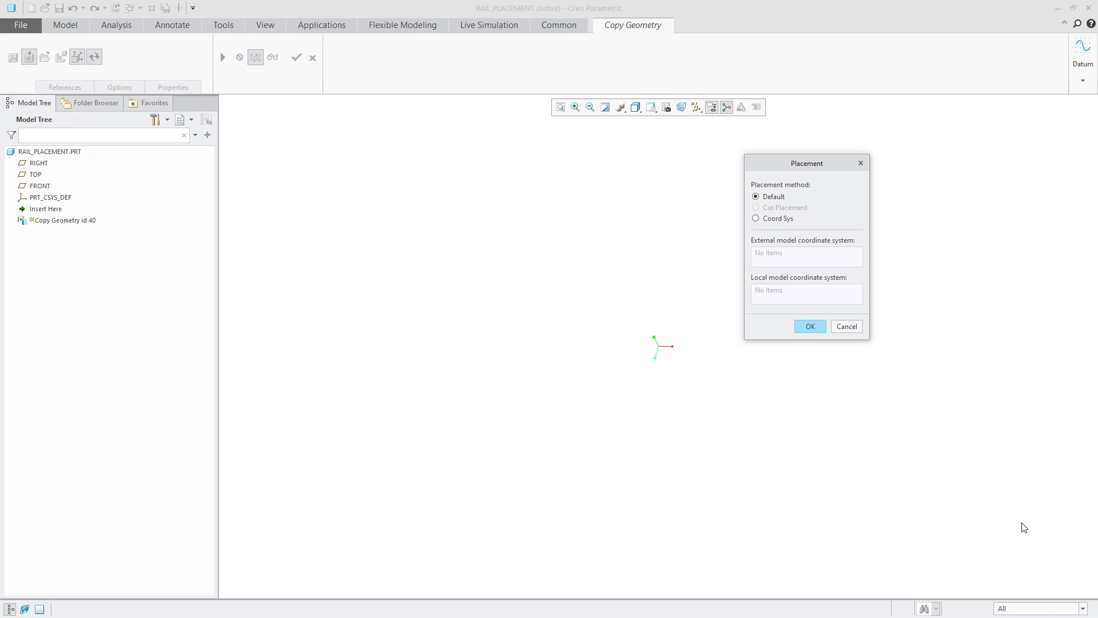
{"action": "left_click", "coordinate": [817, 331]}
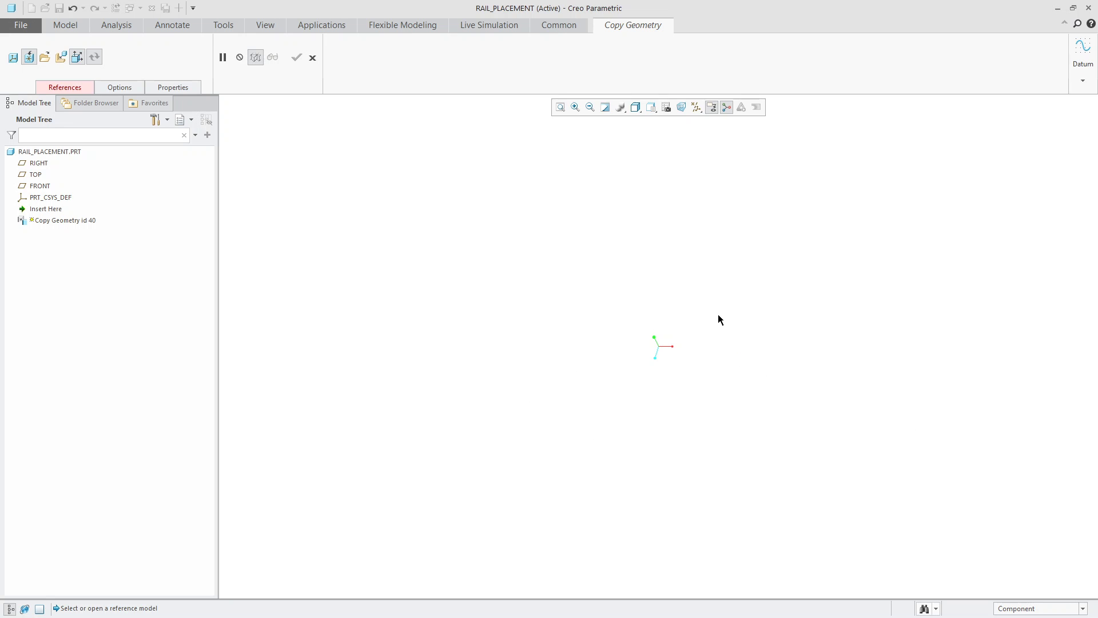
Step: Pick RAIL_GROUP as the published geometry and finish the external copy into RAIL_PLACEMENT
{"action": "left_click", "coordinate": [71, 90]}
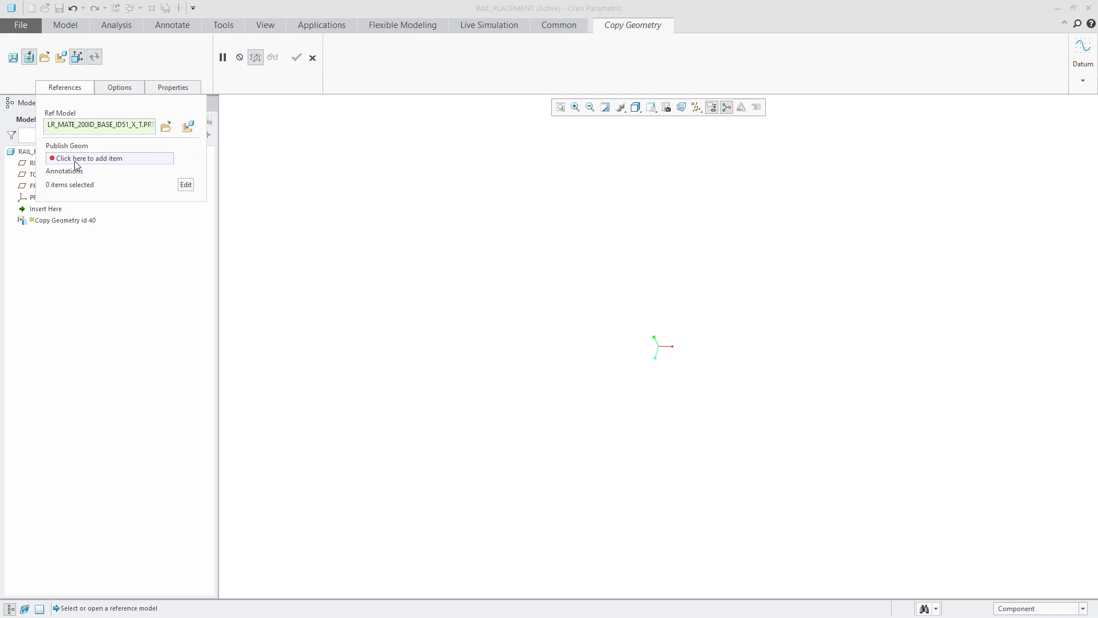
{"action": "left_click", "coordinate": [109, 160]}
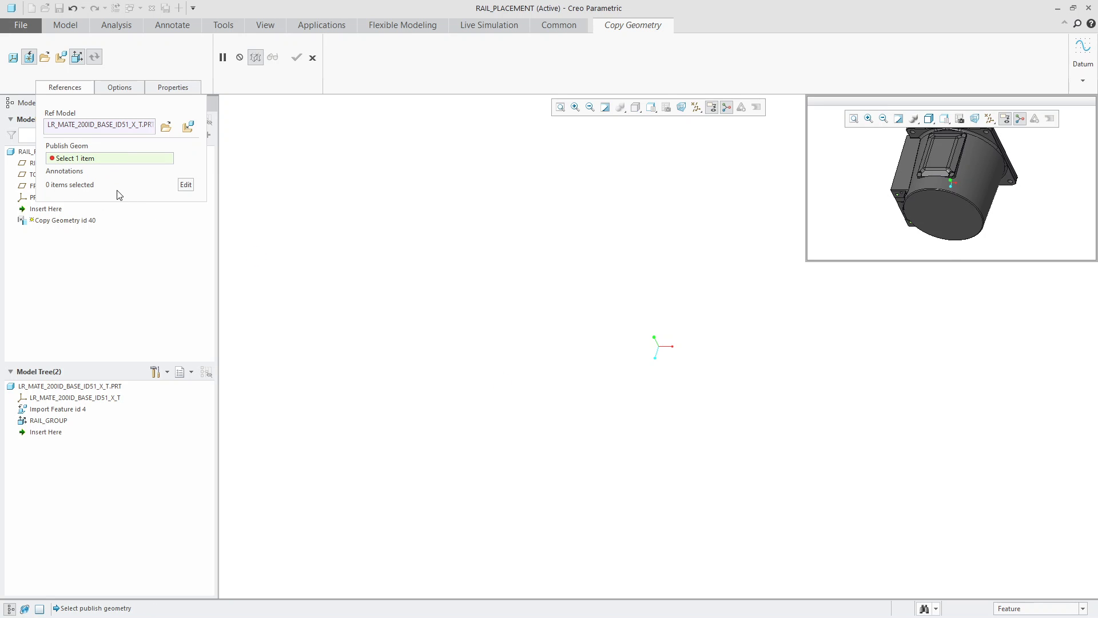
{"action": "scroll", "coordinate": [969, 208], "scroll_direction": "up", "scroll_amount": 3}
{"action": "scroll", "coordinate": [996, 197], "scroll_direction": "down", "scroll_amount": 3}
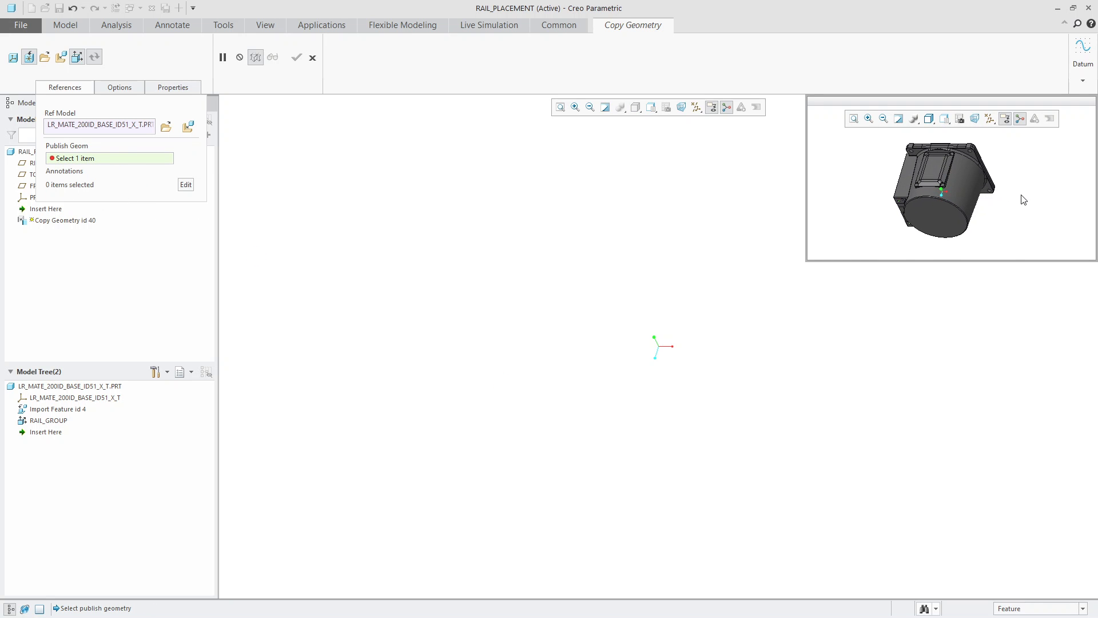
{"action": "middle_click_drag", "start_coordinate": [1023, 200], "coordinate": [905, 205]}
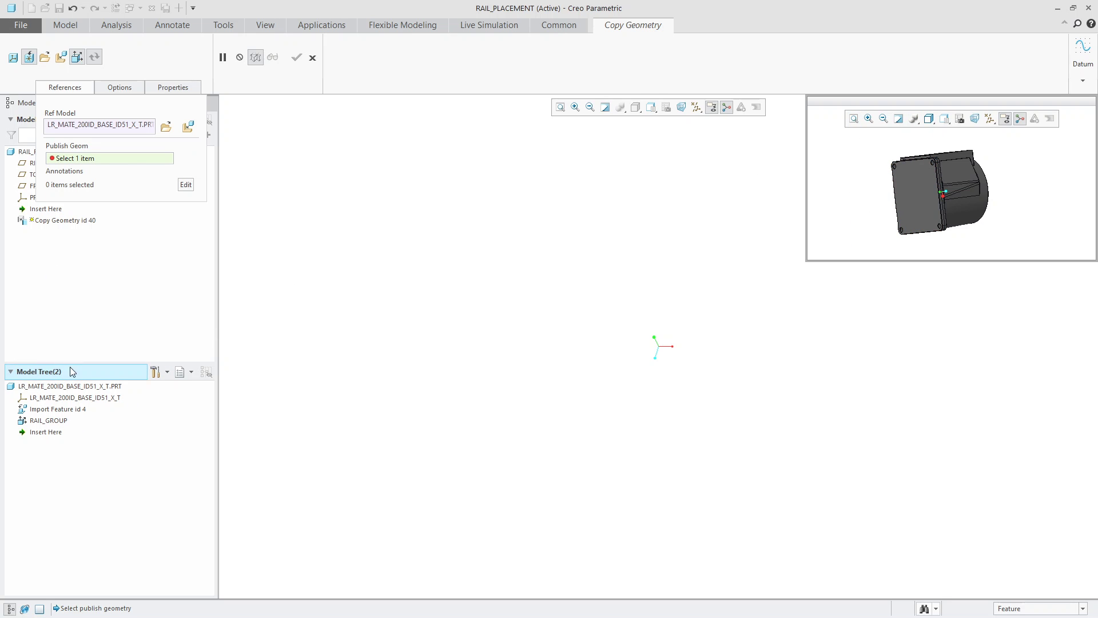
{"action": "left_click", "coordinate": [49, 421]}
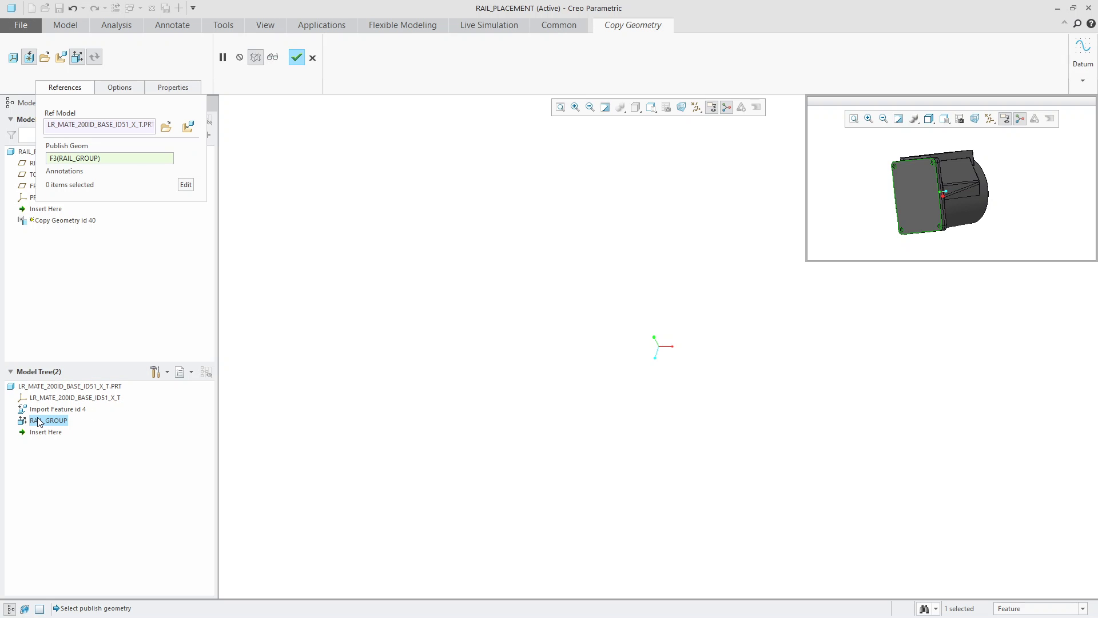
{"action": "left_click", "coordinate": [297, 57]}
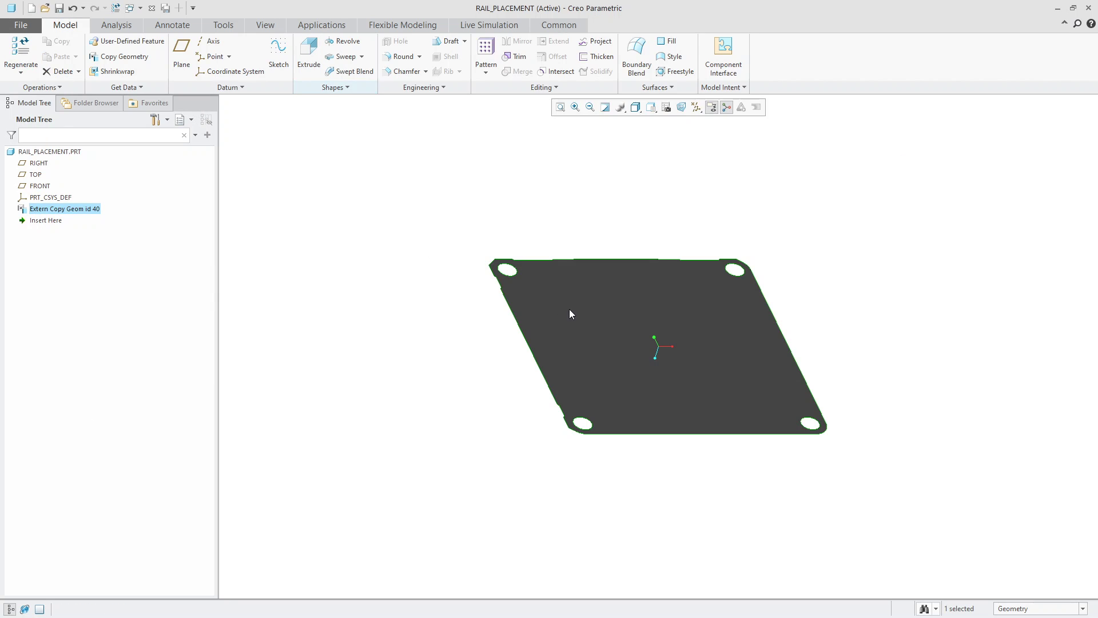
{"action": "mouse_move", "coordinate": [568, 311]}
{"action": "middle_mouse_down"}
{"action": "mouse_move", "coordinate": [568, 361]}
{"action": "mouse_move", "coordinate": [495, 437]}
{"action": "mouse_move", "coordinate": [486, 427]}
{"action": "mouse_move", "coordinate": [506, 374]}
{"action": "mouse_move", "coordinate": [503, 441]}
{"action": "mouse_move", "coordinate": [517, 230]}
{"action": "mouse_move", "coordinate": [509, 171]}
{"action": "mouse_move", "coordinate": [578, 189]}
{"action": "mouse_move", "coordinate": [554, 214]}
{"action": "mouse_move", "coordinate": [570, 226]}
{"action": "mouse_move", "coordinate": [515, 250]}
{"action": "mouse_move", "coordinate": [544, 235]}
{"action": "middle_mouse_up"}
{"action": "left_click", "coordinate": [495, 436]}
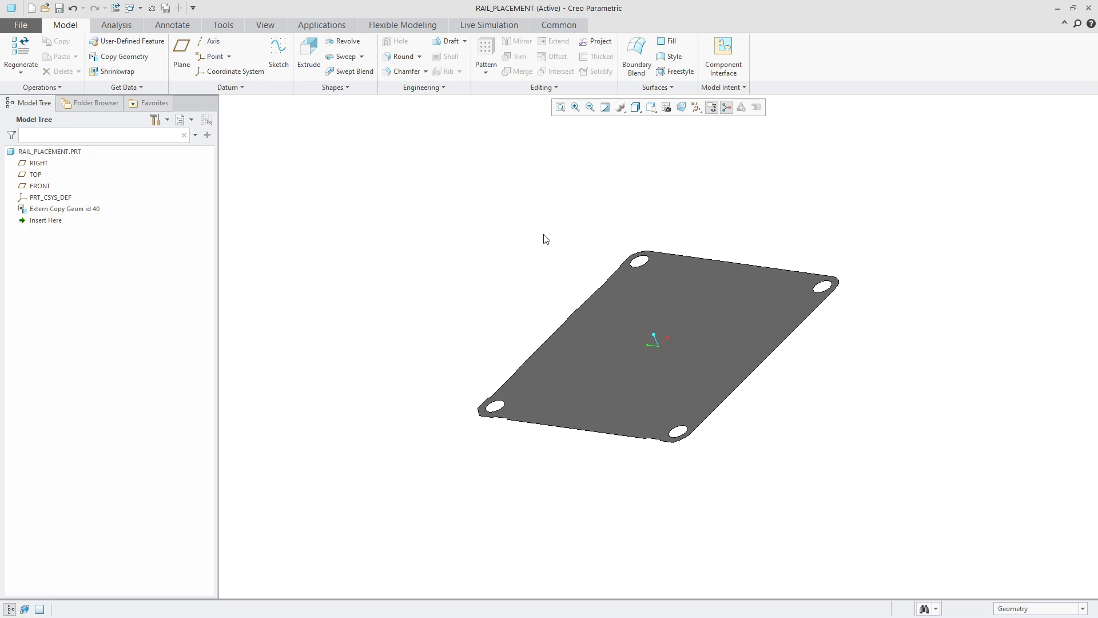
{"action": "mouse_move", "coordinate": [518, 312]}
{"action": "middle_mouse_down"}
{"action": "mouse_move", "coordinate": [512, 297]}
{"action": "mouse_move", "coordinate": [496, 299]}
{"action": "mouse_move", "coordinate": [514, 316]}
{"action": "mouse_move", "coordinate": [524, 299]}
{"action": "mouse_move", "coordinate": [512, 313]}
{"action": "middle_mouse_up"}
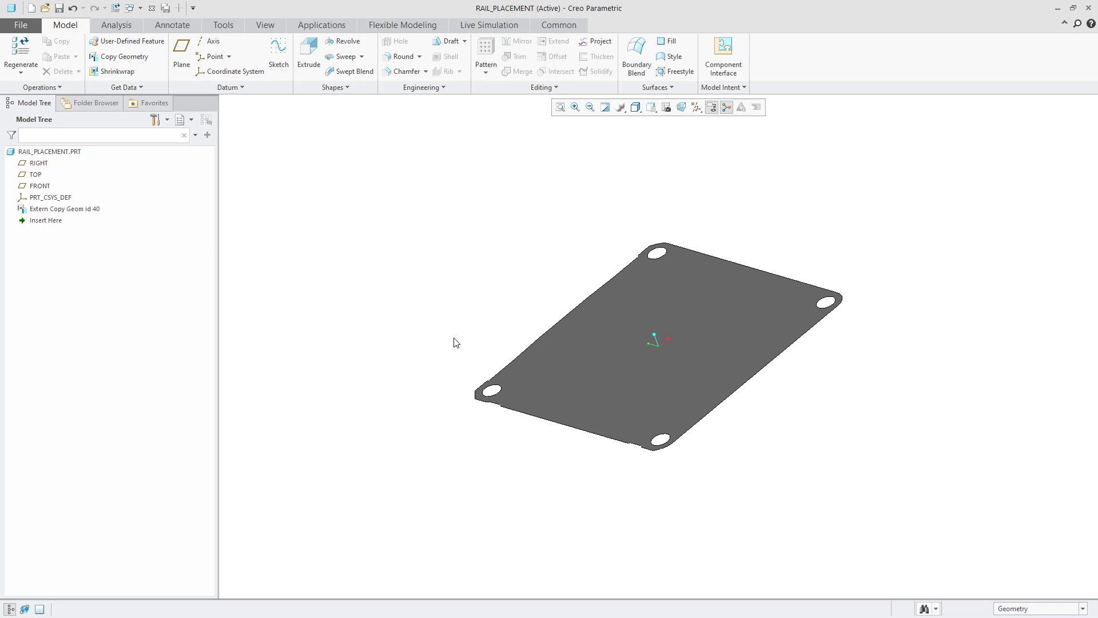
{"action": "mouse_move", "coordinate": [378, 277]}
{"action": "middle_mouse_down"}
{"action": "mouse_move", "coordinate": [378, 252]}
{"action": "mouse_move", "coordinate": [375, 262]}
{"action": "middle_mouse_up"}
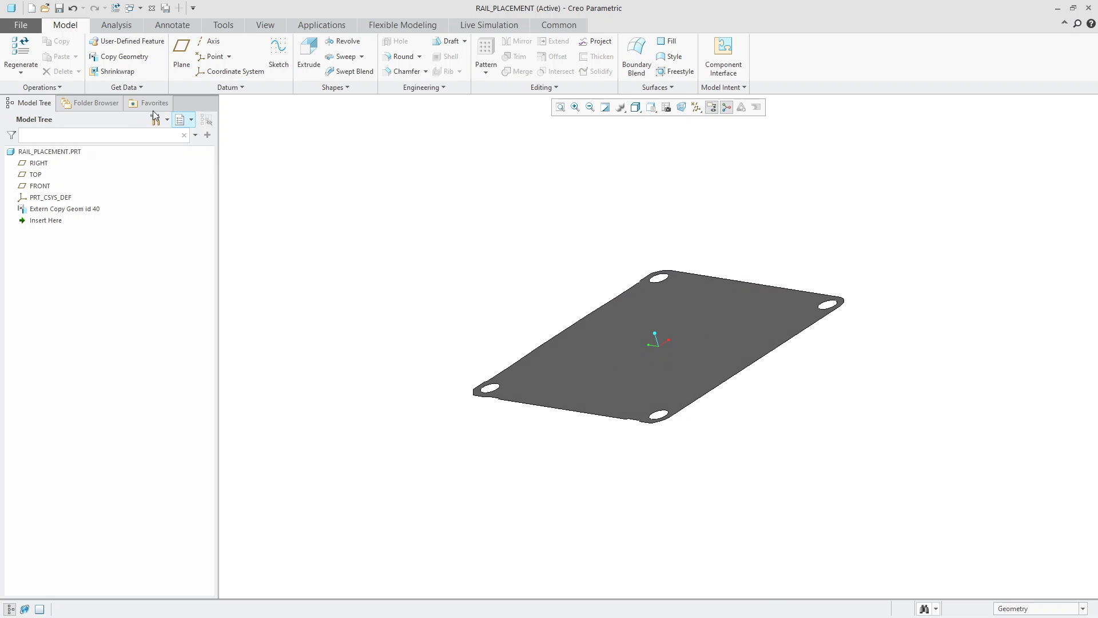
Step: Switch to the LR_MATE_200ID_X_T_V2.ASM window and bring up the base part's actions
{"action": "left_click", "coordinate": [130, 11]}
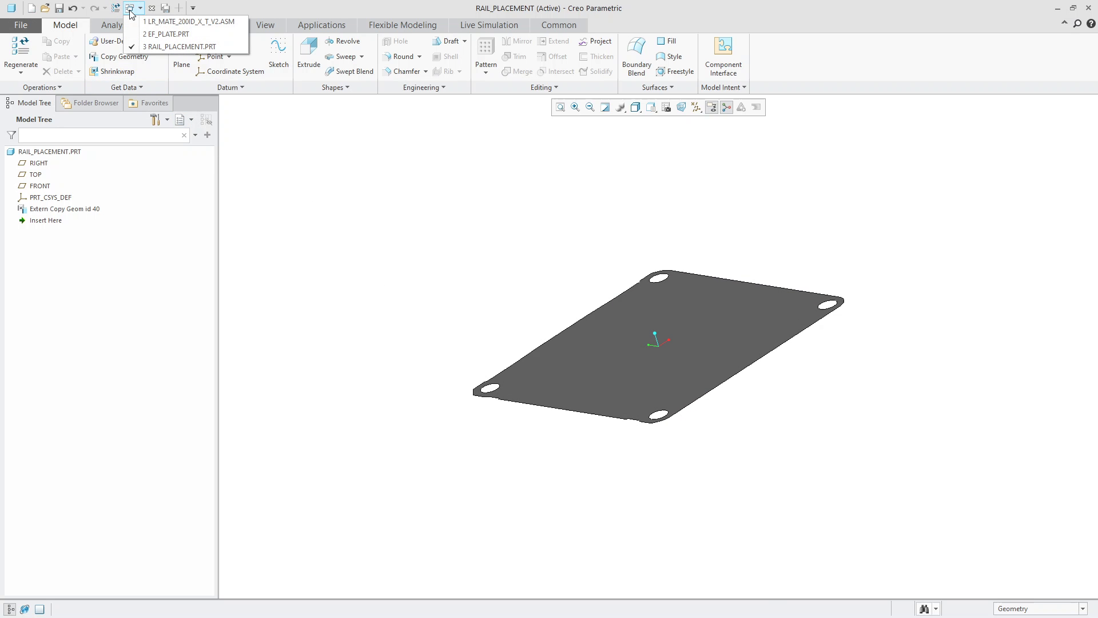
{"action": "left_click", "coordinate": [172, 21]}
{"action": "scroll", "coordinate": [495, 340], "scroll_direction": "up", "scroll_amount": 6}
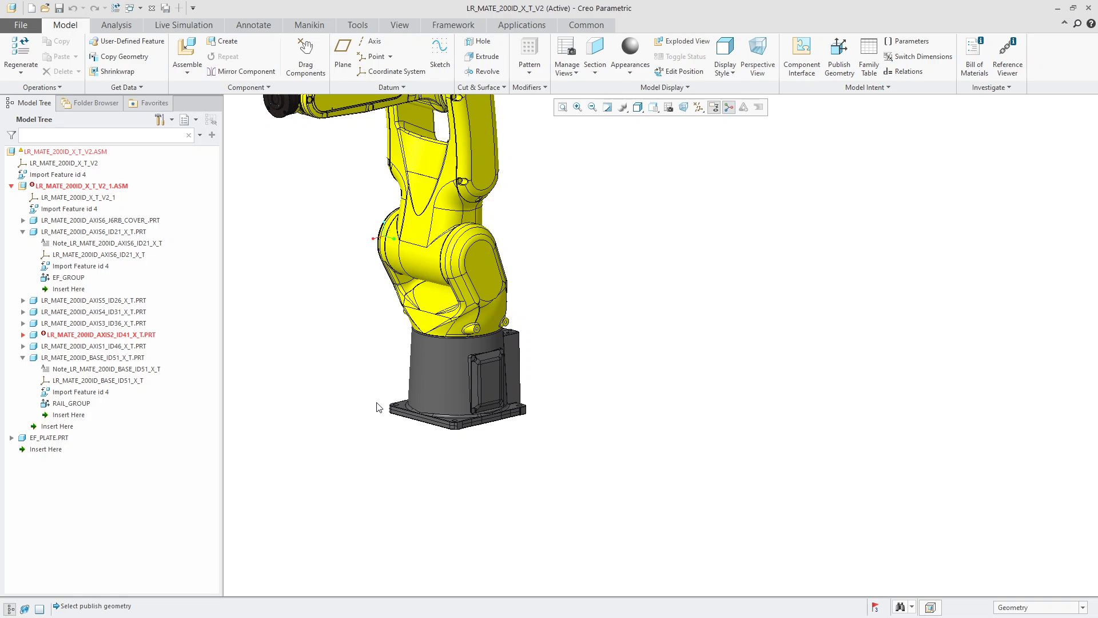
{"action": "scroll", "coordinate": [430, 401], "scroll_direction": "down", "scroll_amount": 3}
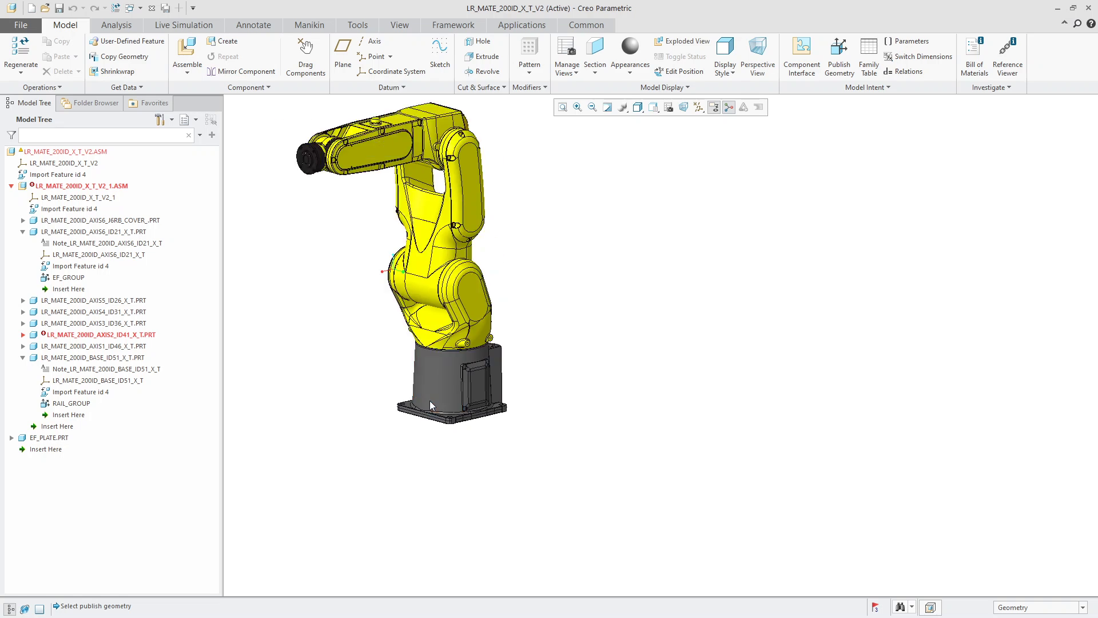
{"action": "right_click", "coordinate": [109, 359]}
Step: Activate LR_MATE_200ID_BASE_ID51_X_T and orbit the robot to view the base
{"action": "left_click", "coordinate": [107, 318]}
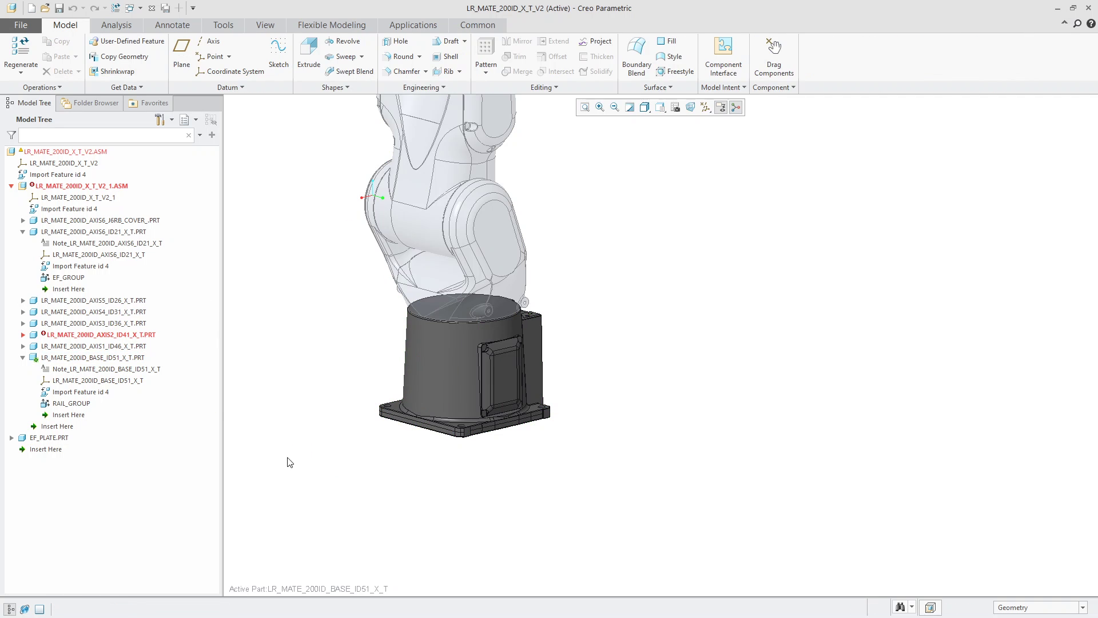
{"action": "scroll", "coordinate": [287, 459], "scroll_direction": "down", "scroll_amount": 3}
{"action": "scroll", "coordinate": [308, 418], "scroll_direction": "up", "scroll_amount": 4}
{"action": "middle_click_drag", "start_coordinate": [307, 418], "coordinate": [322, 382]}
{"action": "scroll", "coordinate": [330, 358], "scroll_direction": "up", "scroll_amount": 2}
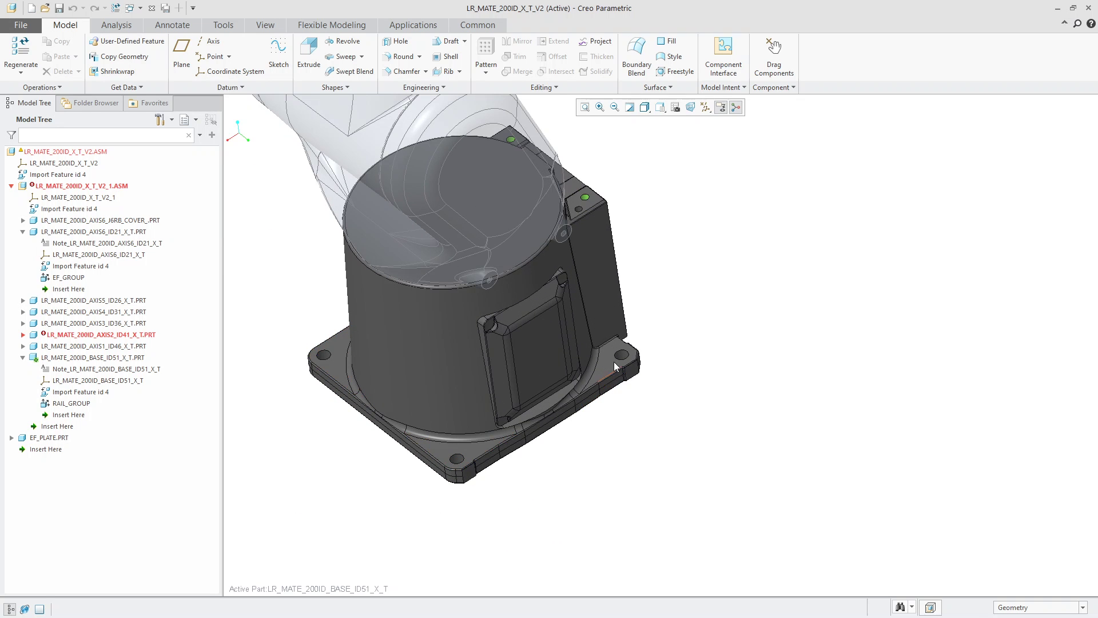
{"action": "middle_click_drag", "start_coordinate": [608, 362], "coordinate": [584, 446]}
{"action": "middle_click_drag", "start_coordinate": [513, 424], "coordinate": [395, 464]}
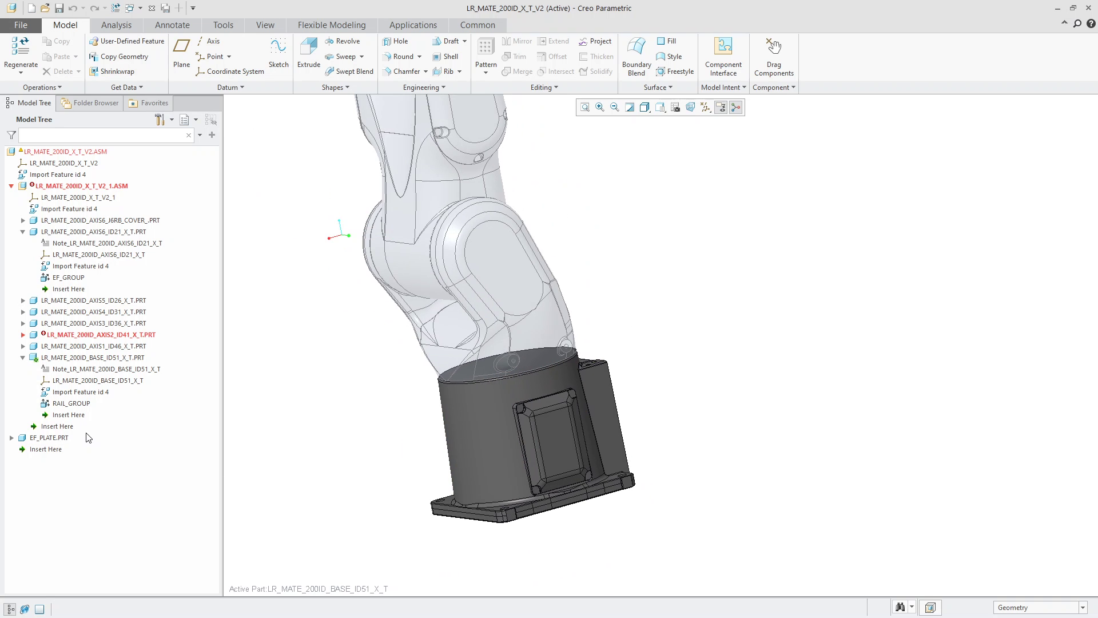
Step: Reopen RAIL_GROUP's published geometry definition with Edit Definition
{"action": "right_click", "coordinate": [63, 404]}
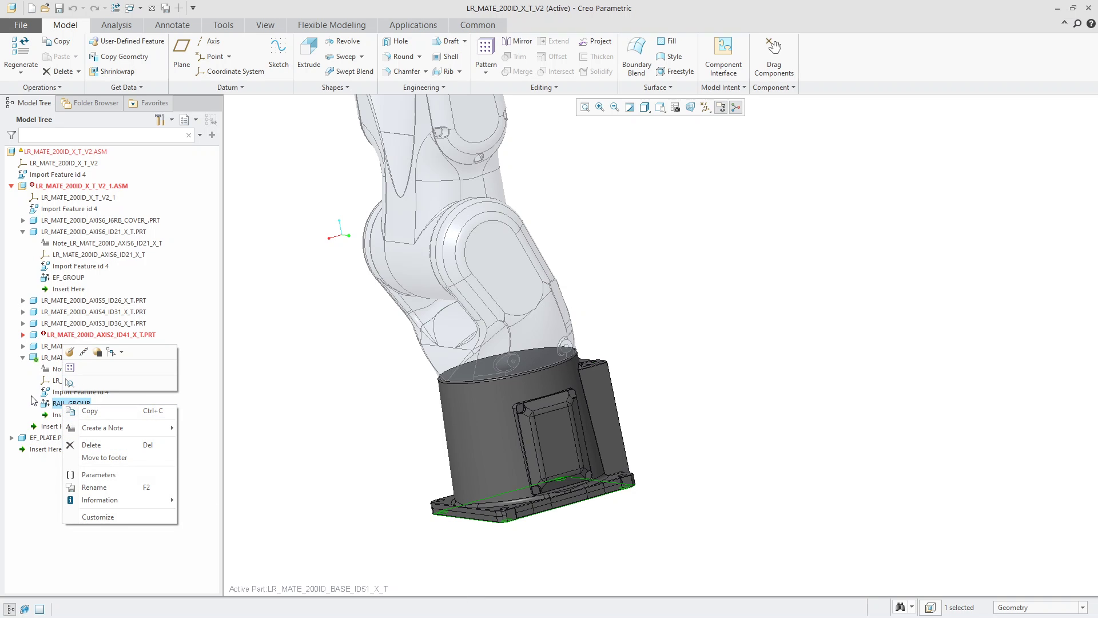
{"action": "left_click", "coordinate": [70, 352]}
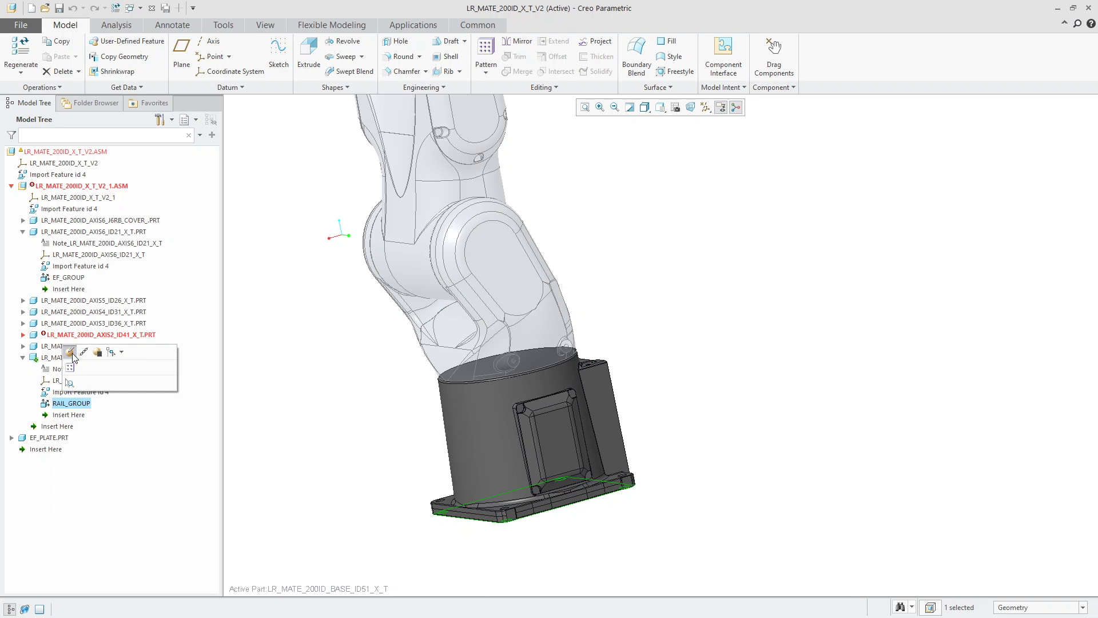
{"action": "scroll", "coordinate": [710, 387], "scroll_direction": "up", "scroll_amount": 5}
{"action": "middle_click_drag", "start_coordinate": [704, 370], "coordinate": [697, 401]}
Step: Review RAIL_GROUP's Individual Surfaces set and close it unchanged
{"action": "left_click", "coordinate": [1062, 188]}
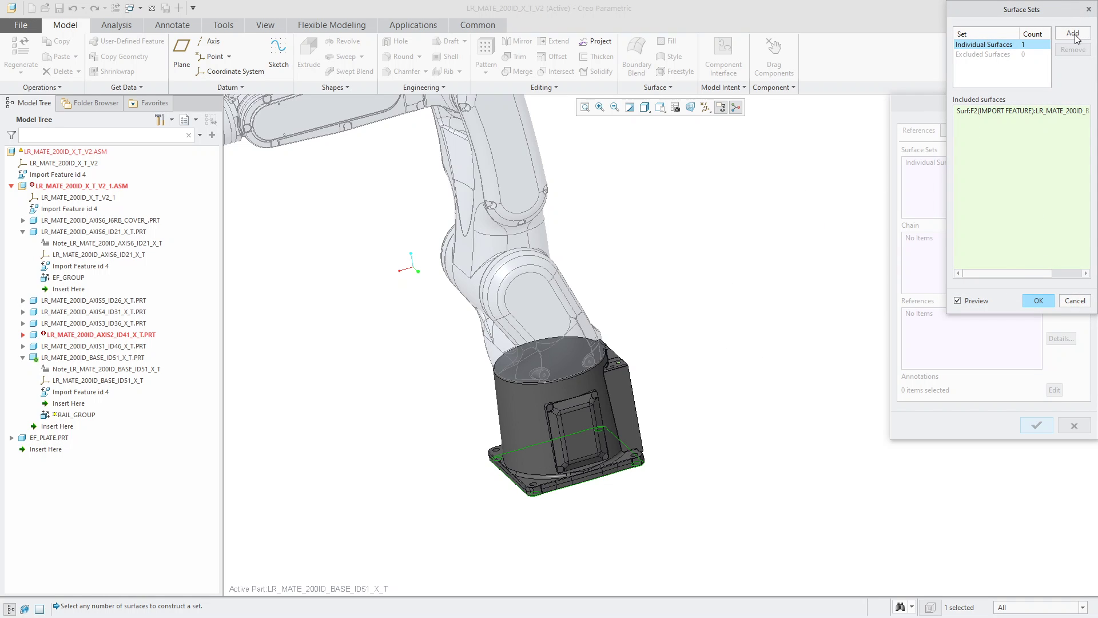
{"action": "left_click", "coordinate": [1074, 301]}
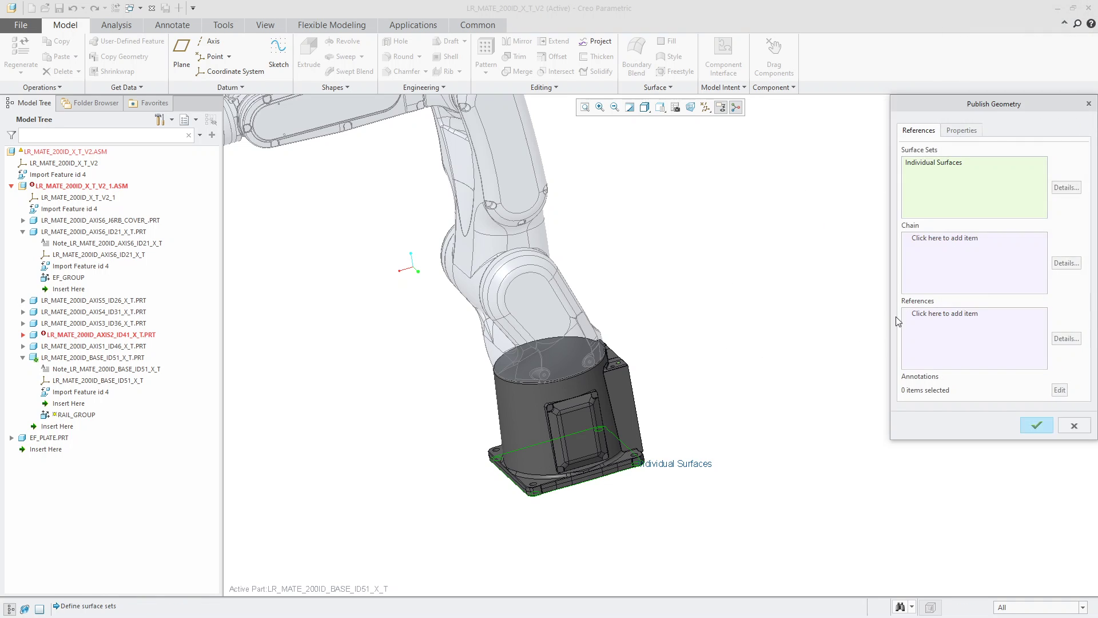
{"action": "middle_click_drag", "start_coordinate": [646, 463], "coordinate": [583, 513]}
{"action": "scroll", "coordinate": [645, 469], "scroll_direction": "up", "scroll_amount": 2}
{"action": "scroll", "coordinate": [645, 468], "scroll_direction": "down", "scroll_amount": 2}
{"action": "scroll", "coordinate": [645, 469], "scroll_direction": "up", "scroll_amount": 2}
{"action": "scroll", "coordinate": [583, 513], "scroll_direction": "down", "scroll_amount": 2}
{"action": "scroll", "coordinate": [576, 466], "scroll_direction": "up", "scroll_amount": 2}
{"action": "scroll", "coordinate": [577, 467], "scroll_direction": "up", "scroll_amount": 4}
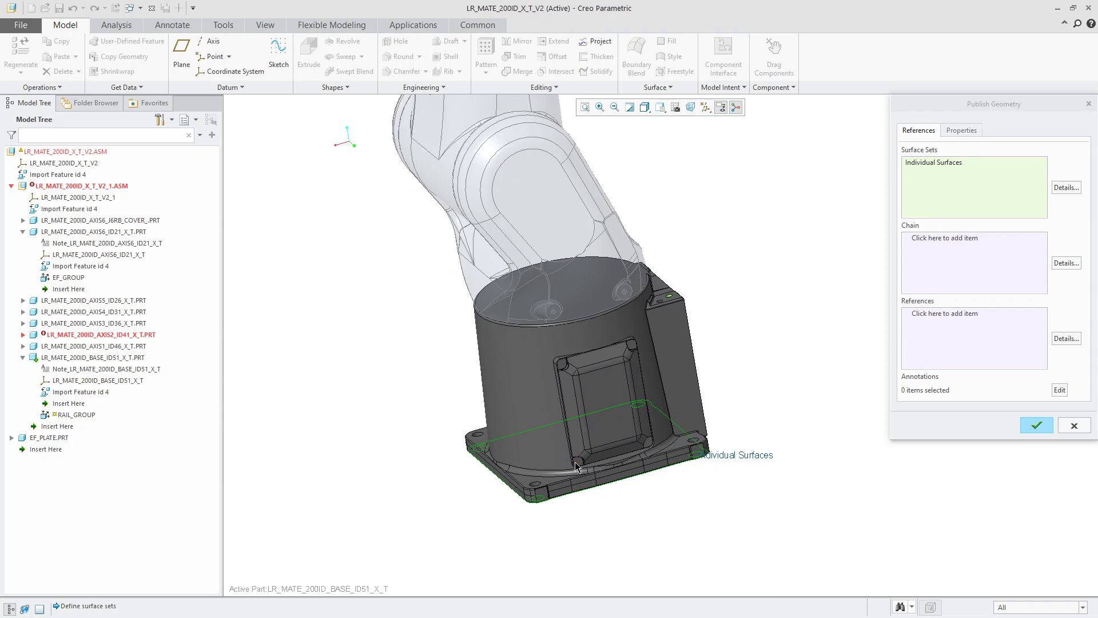
Step: Add the base's triangular, flange and cylindrical surfaces to the published set
{"action": "left_click", "coordinate": [514, 491]}
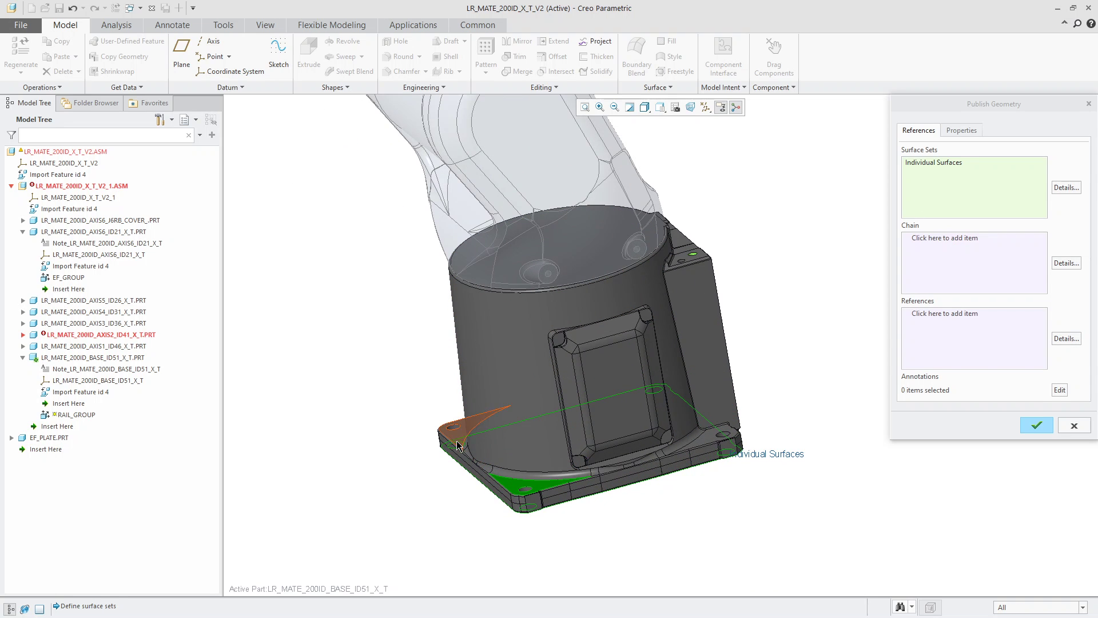
{"action": "middle_click_drag", "start_coordinate": [686, 440], "coordinate": [648, 437]}
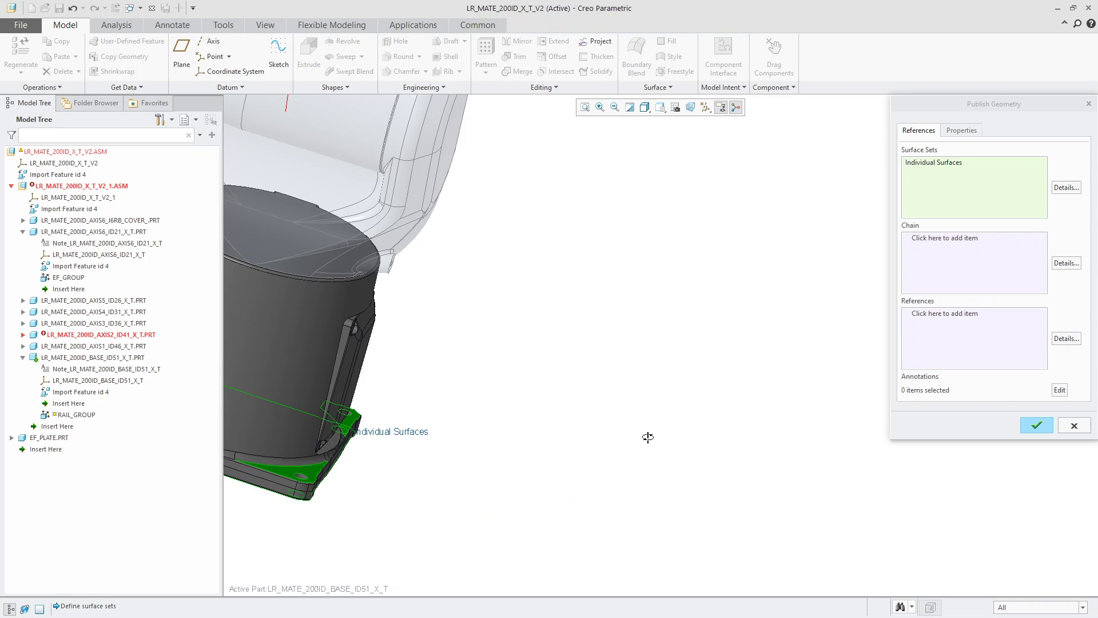
{"action": "scroll", "coordinate": [649, 439], "scroll_direction": "down", "scroll_amount": 4}
{"action": "scroll", "coordinate": [492, 409], "scroll_direction": "up", "scroll_amount": 7}
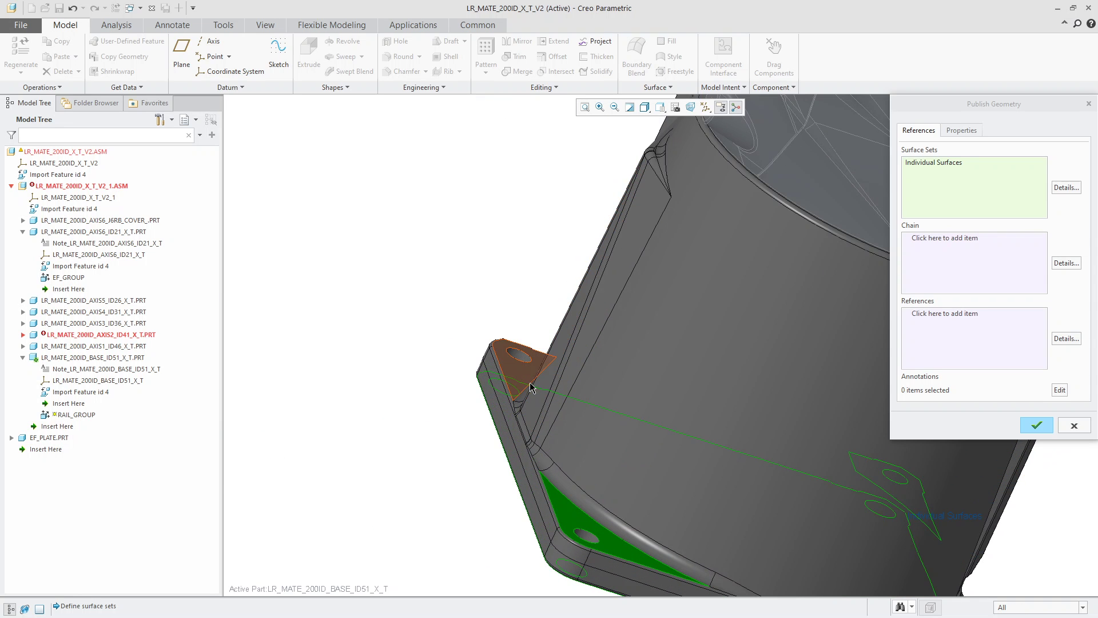
{"action": "left_click", "coordinate": [530, 387]}
{"action": "scroll", "coordinate": [632, 396], "scroll_direction": "down", "scroll_amount": 4}
{"action": "left_click", "coordinate": [635, 395]}
{"action": "scroll", "coordinate": [725, 465], "scroll_direction": "up", "scroll_amount": 2}
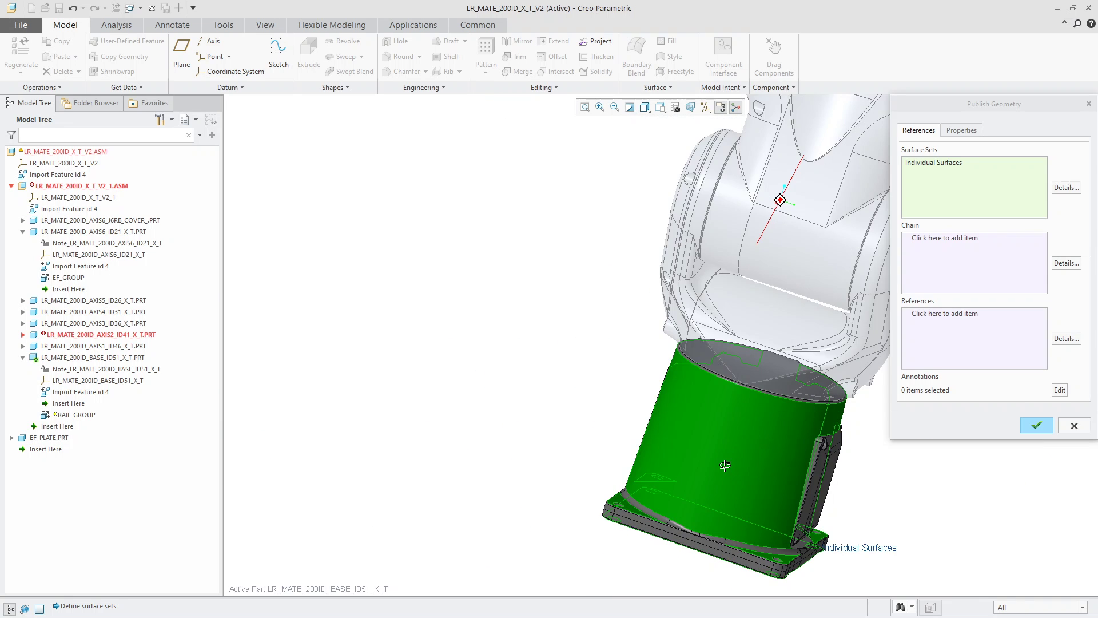
{"action": "middle_click_drag", "start_coordinate": [725, 465], "coordinate": [677, 466]}
{"action": "scroll", "coordinate": [676, 466], "scroll_direction": "down", "scroll_amount": 3}
{"action": "scroll", "coordinate": [846, 517], "scroll_direction": "up", "scroll_amount": 3}
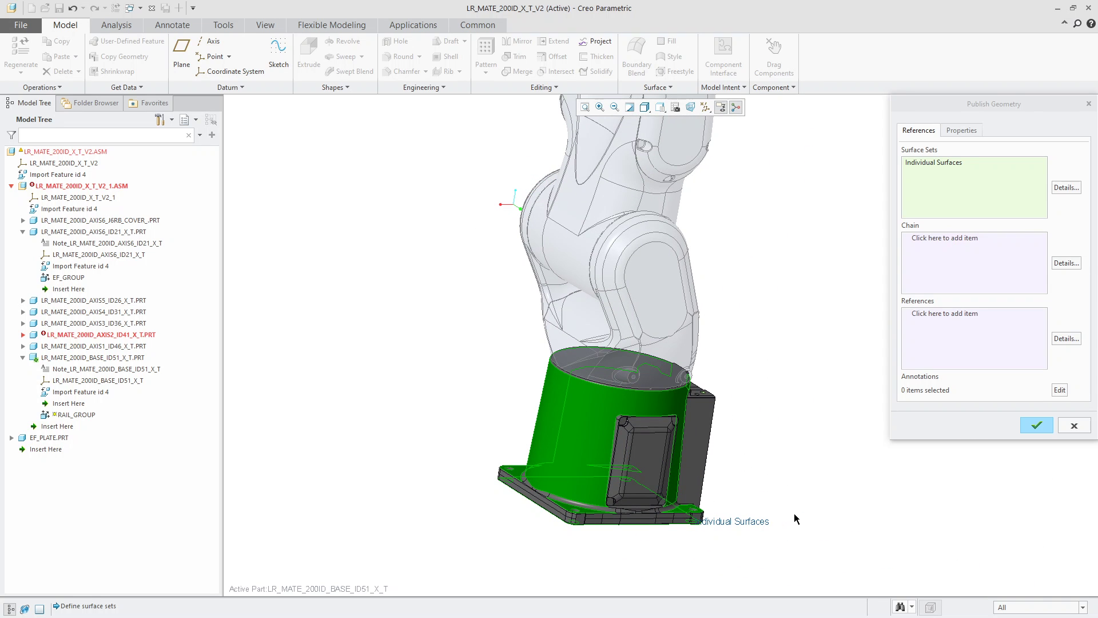
{"action": "scroll", "coordinate": [742, 476], "scroll_direction": "up", "scroll_amount": 5}
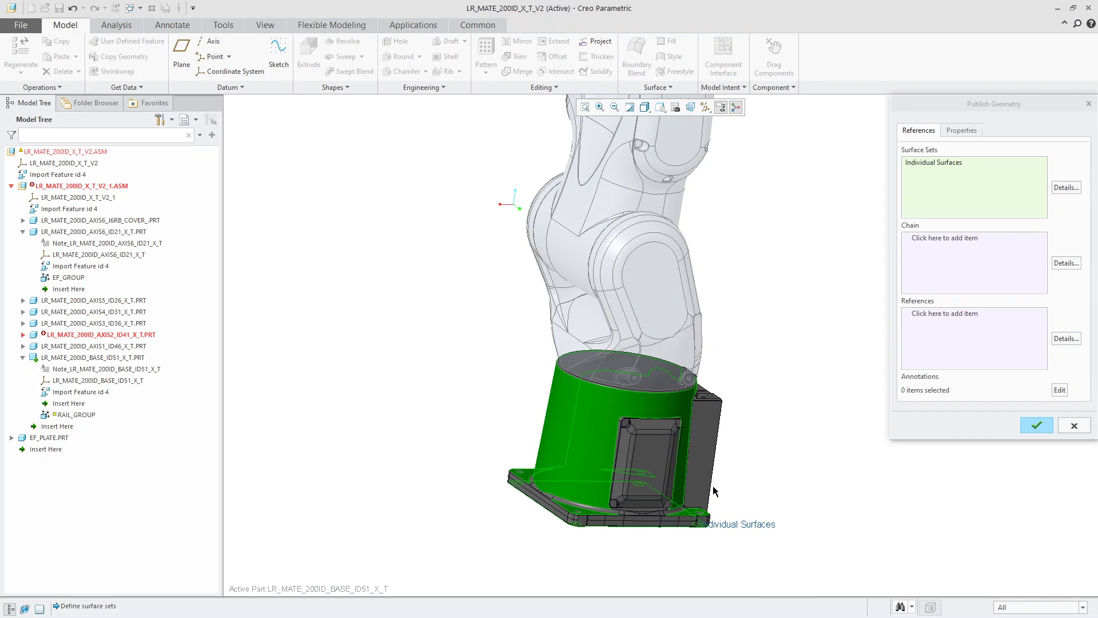
{"action": "scroll", "coordinate": [709, 490], "scroll_direction": "up", "scroll_amount": 2}
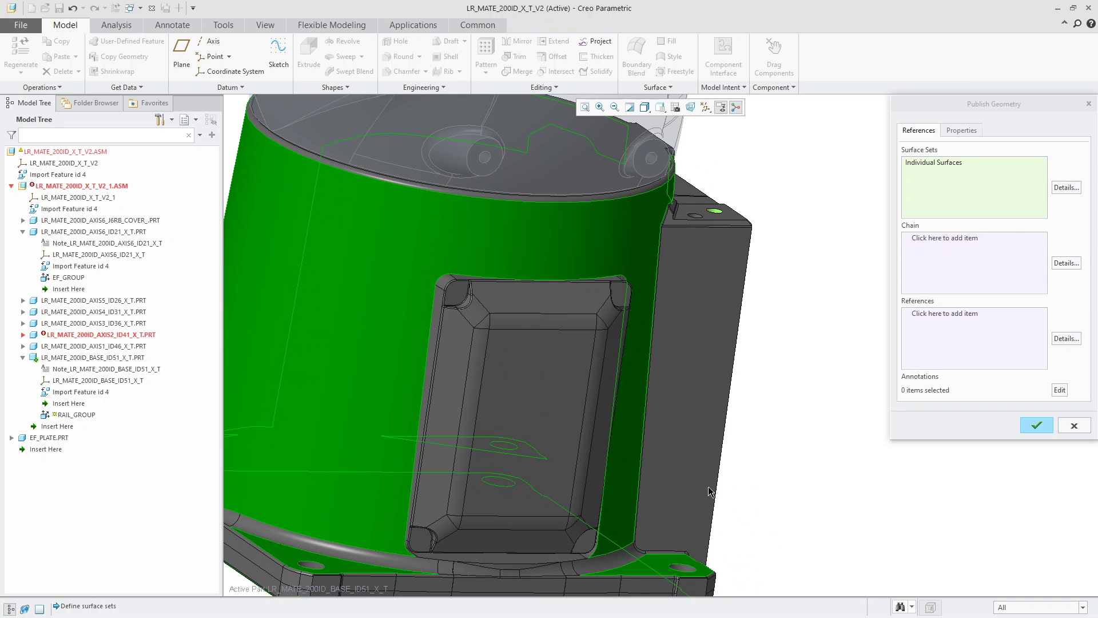
{"action": "scroll", "coordinate": [710, 490], "scroll_direction": "down", "scroll_amount": 6}
{"action": "mouse_move", "coordinate": [709, 490]}
{"action": "middle_mouse_down"}
{"action": "mouse_move", "coordinate": [774, 492]}
{"action": "mouse_move", "coordinate": [694, 513]}
{"action": "mouse_move", "coordinate": [709, 504]}
{"action": "middle_mouse_up"}
Step: Confirm the redefined RAIL_GROUP surfaces and clear the selection
{"action": "left_click", "coordinate": [1037, 425]}
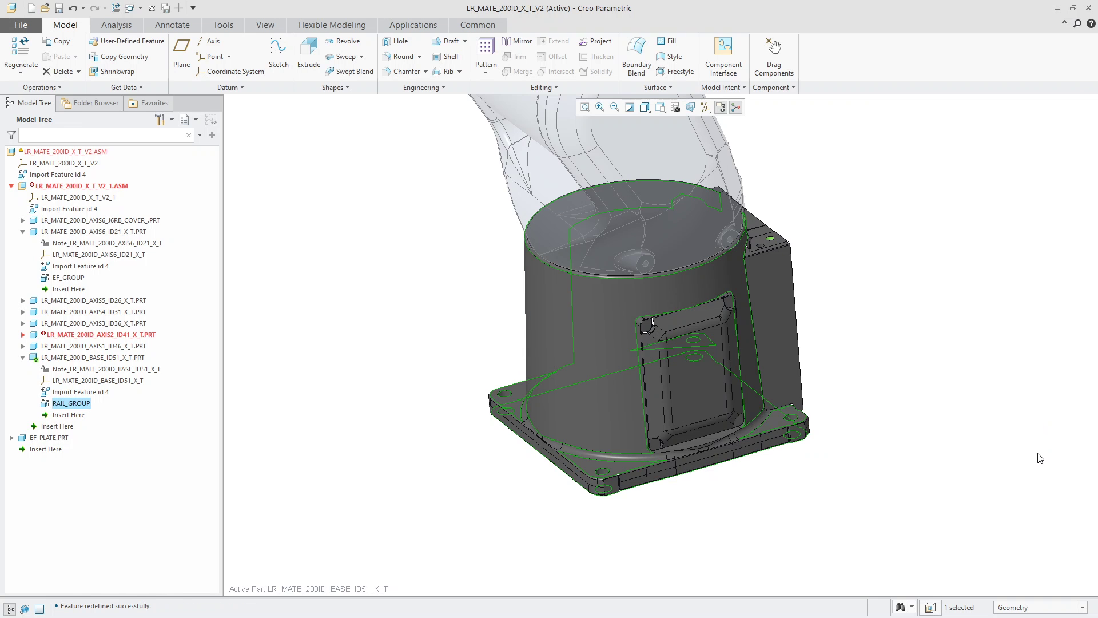
{"action": "left_click", "coordinate": [322, 397]}
{"action": "scroll", "coordinate": [375, 378], "scroll_direction": "down", "scroll_amount": 3}
{"action": "scroll", "coordinate": [376, 378], "scroll_direction": "up", "scroll_amount": 3}
{"action": "mouse_move", "coordinate": [376, 378]}
{"action": "middle_mouse_down"}
{"action": "mouse_move", "coordinate": [382, 332]}
{"action": "mouse_move", "coordinate": [376, 372]}
{"action": "middle_mouse_up"}
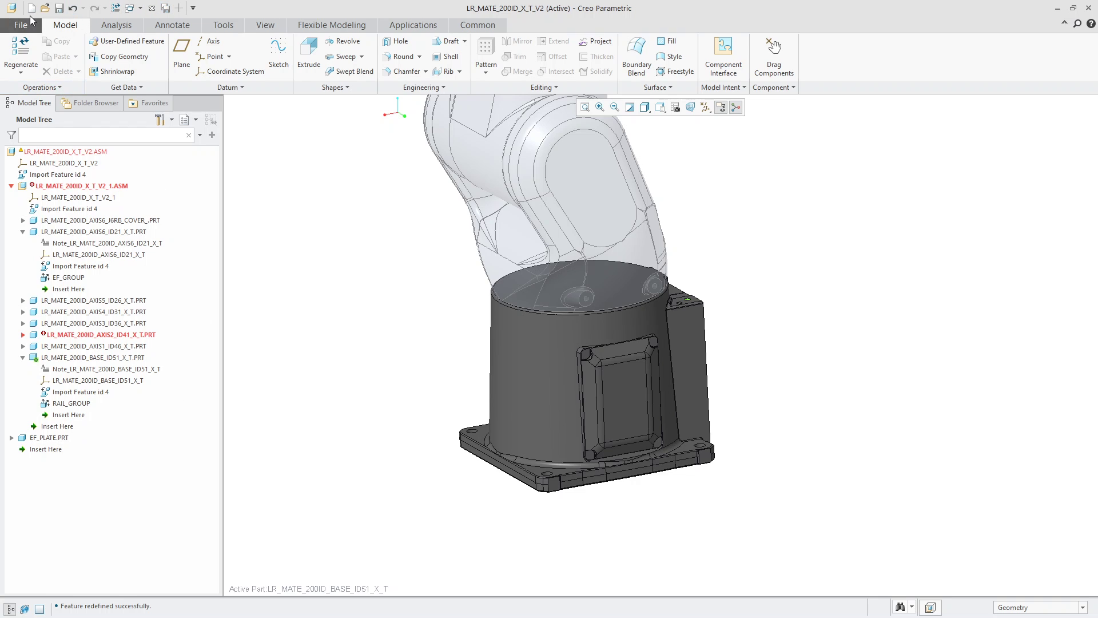
Step: Switch to RAIL_PLACEMENT.PRT and regenerate it to pull in the new surfaces
{"action": "left_click", "coordinate": [137, 9]}
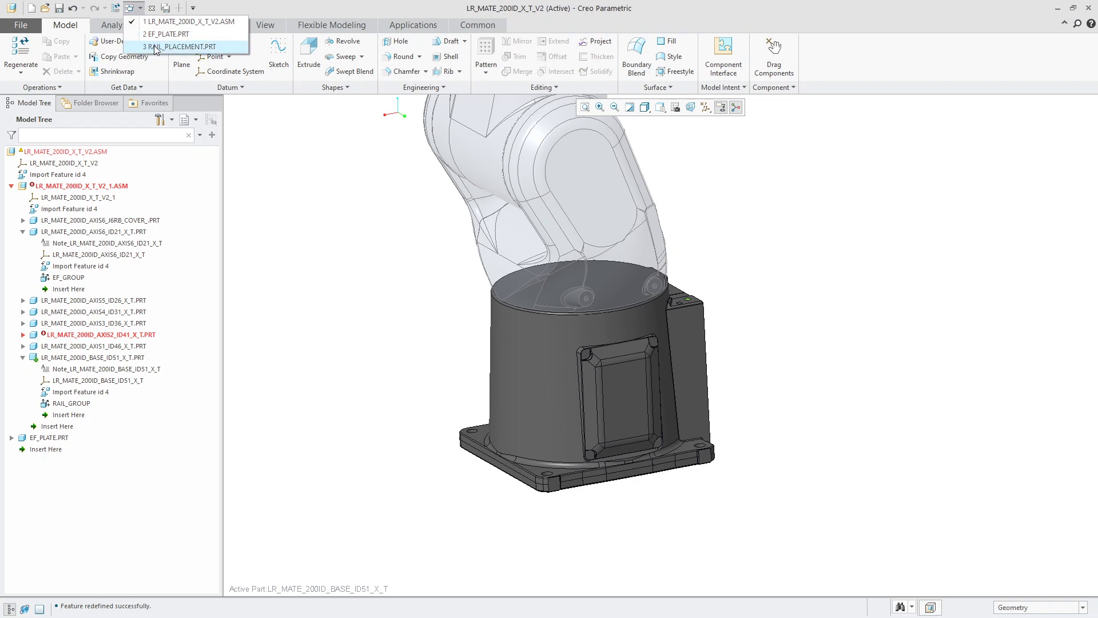
{"action": "left_click", "coordinate": [179, 46]}
{"action": "scroll", "coordinate": [425, 311], "scroll_direction": "up", "scroll_amount": 1}
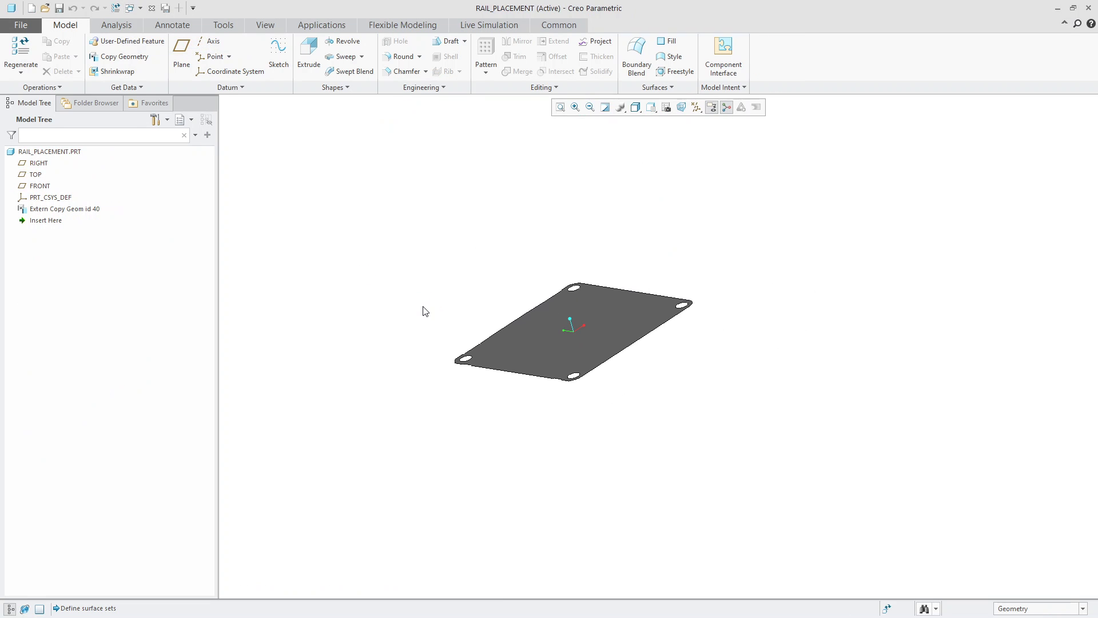
{"action": "key", "text": "ctrl+g"}
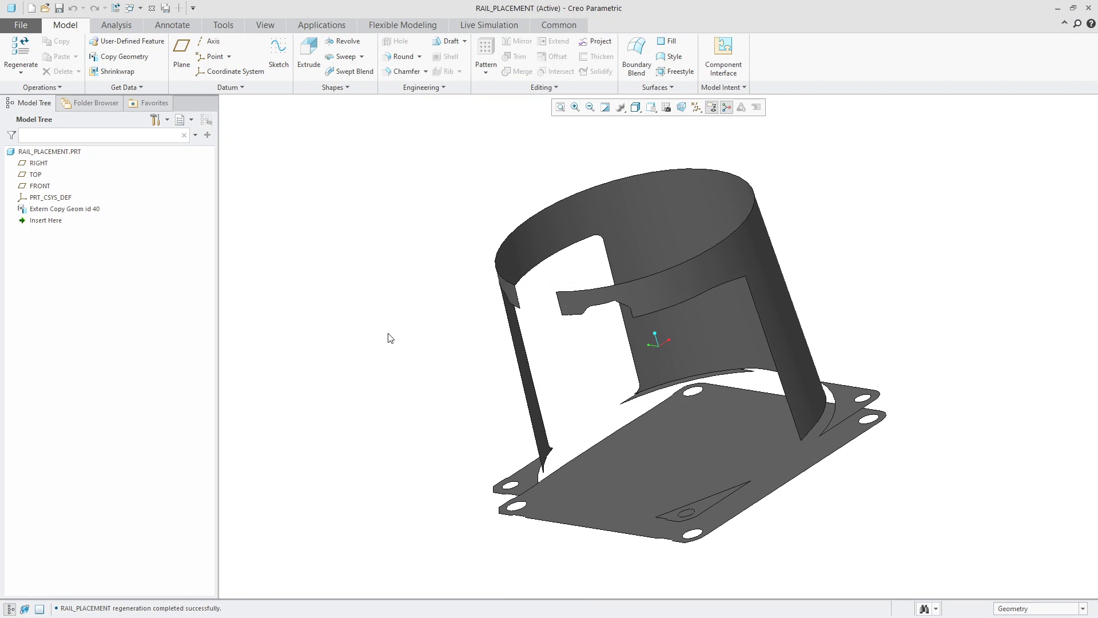
Step: Orbit RAIL_PLACEMENT to inspect the added cylindrical body surfaces above the plate
{"action": "mouse_move", "coordinate": [388, 338]}
{"action": "middle_mouse_down"}
{"action": "mouse_move", "coordinate": [468, 299]}
{"action": "mouse_move", "coordinate": [719, 366]}
{"action": "mouse_move", "coordinate": [749, 400]}
{"action": "mouse_move", "coordinate": [695, 405]}
{"action": "mouse_move", "coordinate": [624, 446]}
{"action": "mouse_move", "coordinate": [554, 517]}
{"action": "mouse_move", "coordinate": [564, 578]}
{"action": "mouse_move", "coordinate": [637, 493]}
{"action": "mouse_move", "coordinate": [532, 503]}
{"action": "mouse_move", "coordinate": [434, 488]}
{"action": "mouse_move", "coordinate": [424, 498]}
{"action": "mouse_move", "coordinate": [459, 447]}
{"action": "mouse_move", "coordinate": [444, 466]}
{"action": "middle_mouse_up"}
{"action": "scroll", "coordinate": [444, 461], "scroll_direction": "down", "scroll_amount": 3}
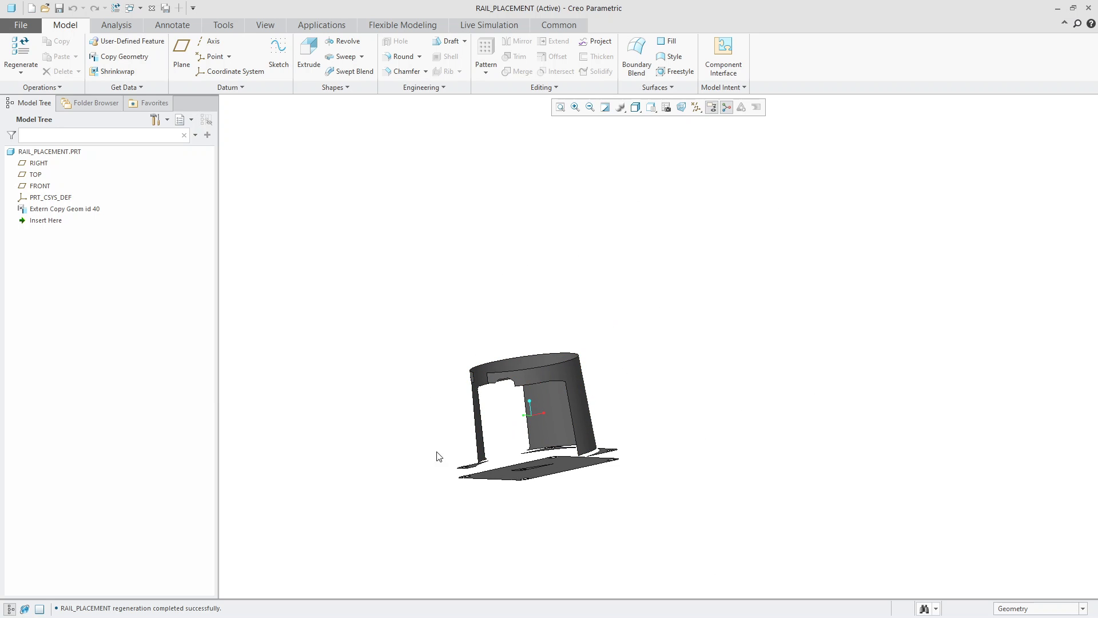
{"action": "middle_click_drag", "start_coordinate": [592, 395], "coordinate": [380, 392]}
{"action": "scroll", "coordinate": [376, 396], "scroll_direction": "down", "scroll_amount": 3}
{"action": "scroll", "coordinate": [376, 396], "scroll_direction": "up", "scroll_amount": 3}
{"action": "middle_click_drag", "start_coordinate": [643, 338], "coordinate": [293, 433]}
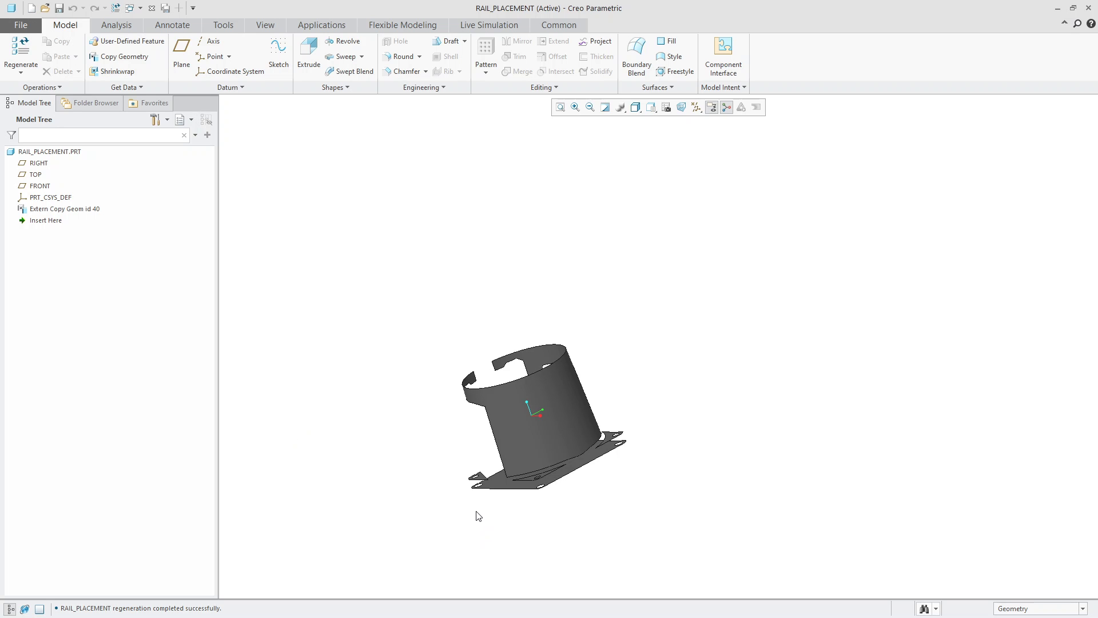
{"action": "middle_click_drag", "start_coordinate": [391, 473], "coordinate": [511, 441]}
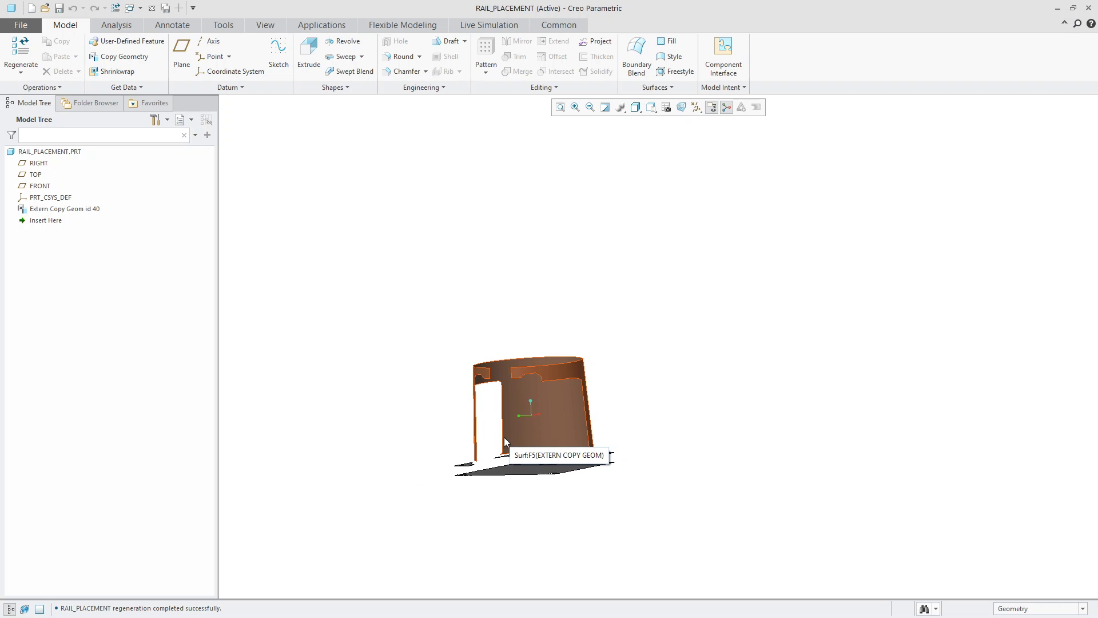
{"action": "mouse_move", "coordinate": [355, 428]}
{"action": "middle_mouse_down"}
{"action": "mouse_move", "coordinate": [385, 414]}
{"action": "mouse_move", "coordinate": [363, 449]}
{"action": "mouse_move", "coordinate": [366, 429]}
{"action": "mouse_move", "coordinate": [354, 438]}
{"action": "middle_mouse_up"}
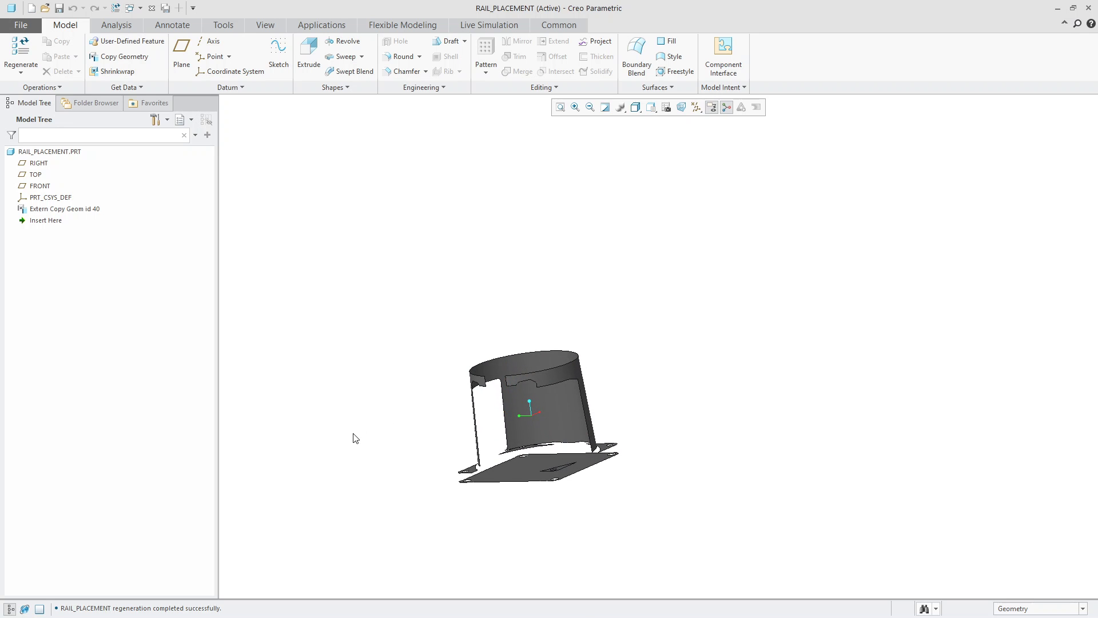